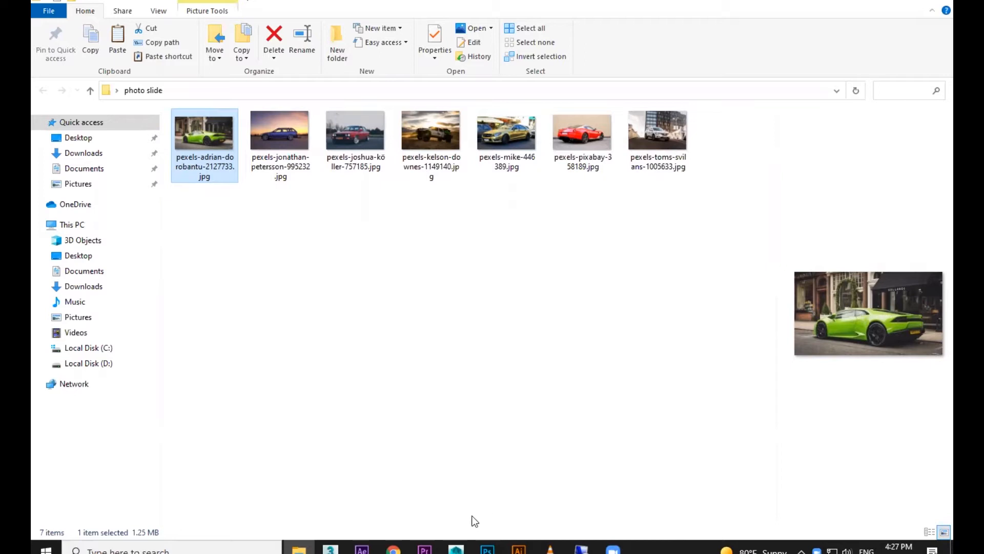
# Open the "photo slide" folder from the desktop and select all the car photos in it.
pyautogui.press('super+d')
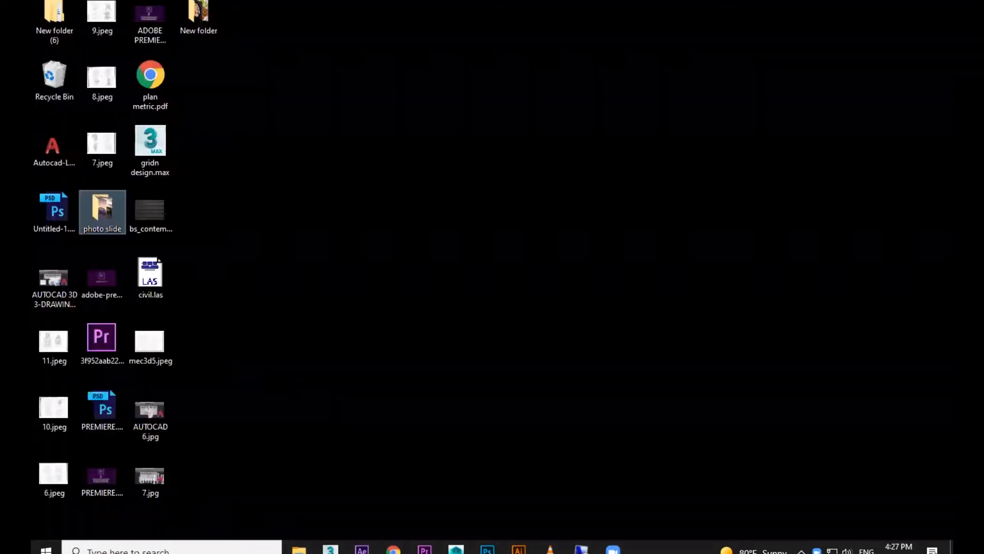
pyautogui.doubleClick(112, 209)
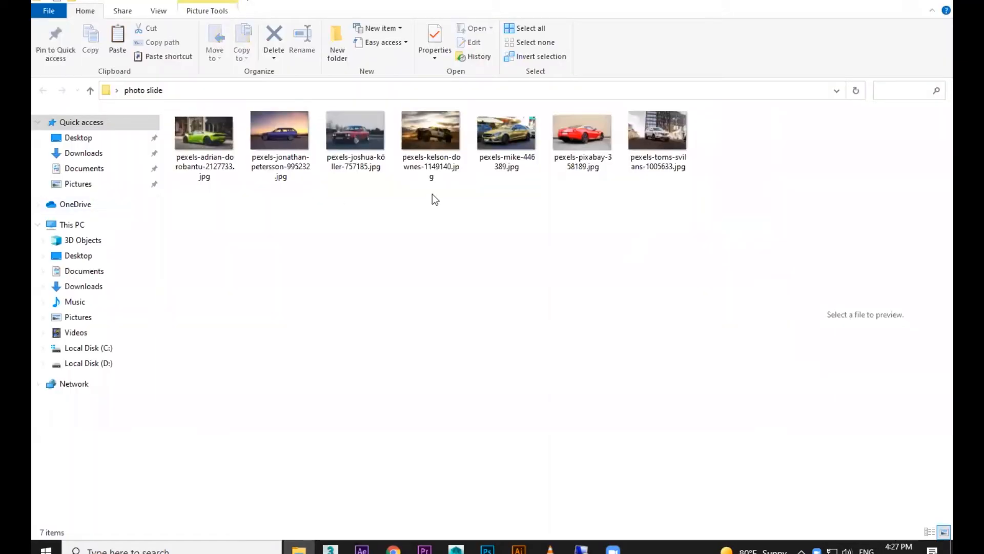
pyautogui.moveTo(690, 196); pyautogui.dragTo(266, 116)
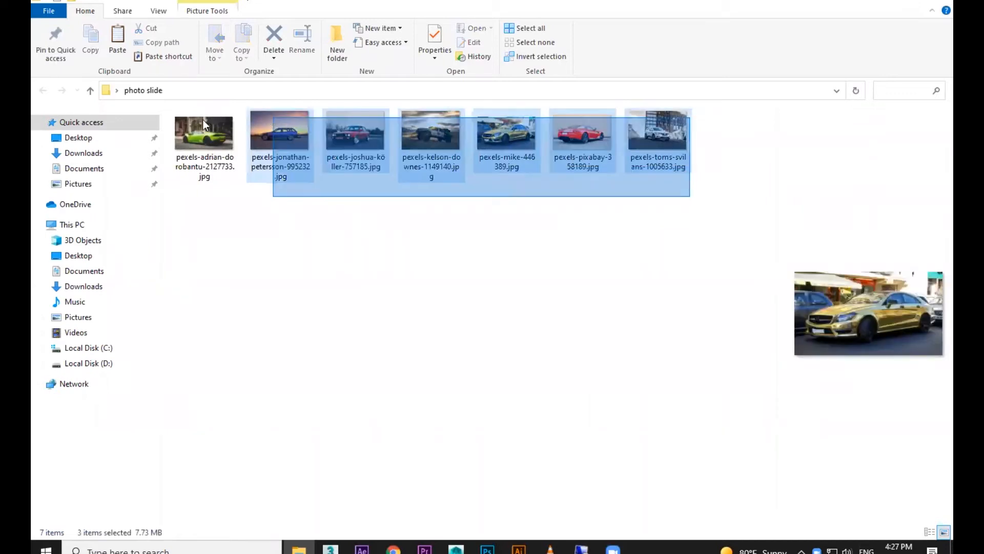
pyautogui.moveTo(202, 120); pyautogui.dragTo(201, 120)
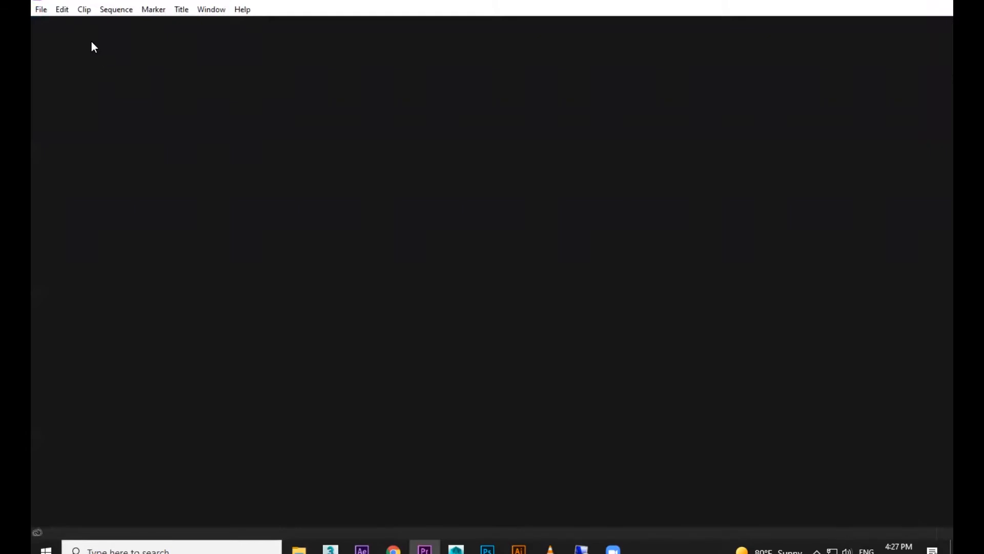
# Start a new Premiere Pro project and set its location to the "photo slide" folder on the desktop.
pyautogui.click(41, 10)
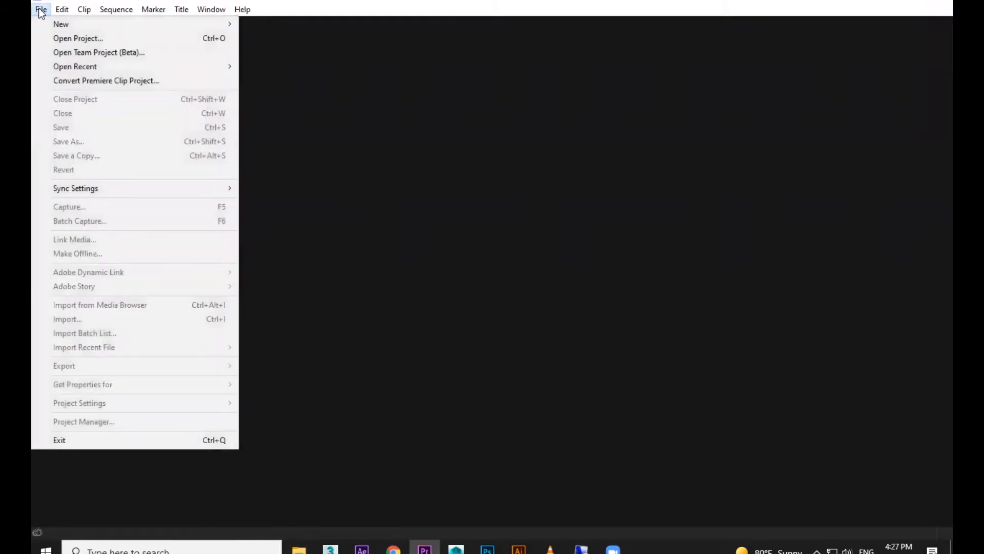
pyautogui.moveTo(45, 25)
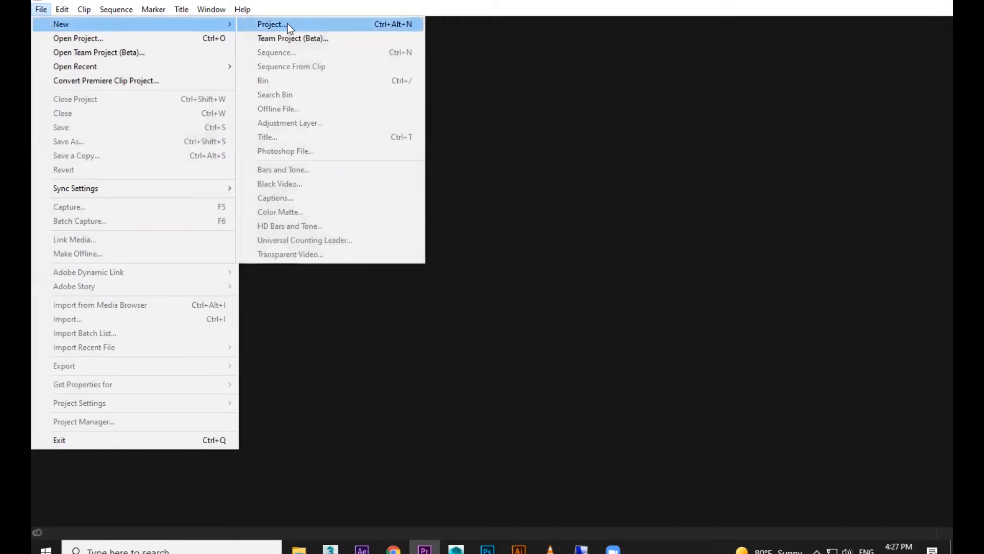
pyautogui.click(287, 24)
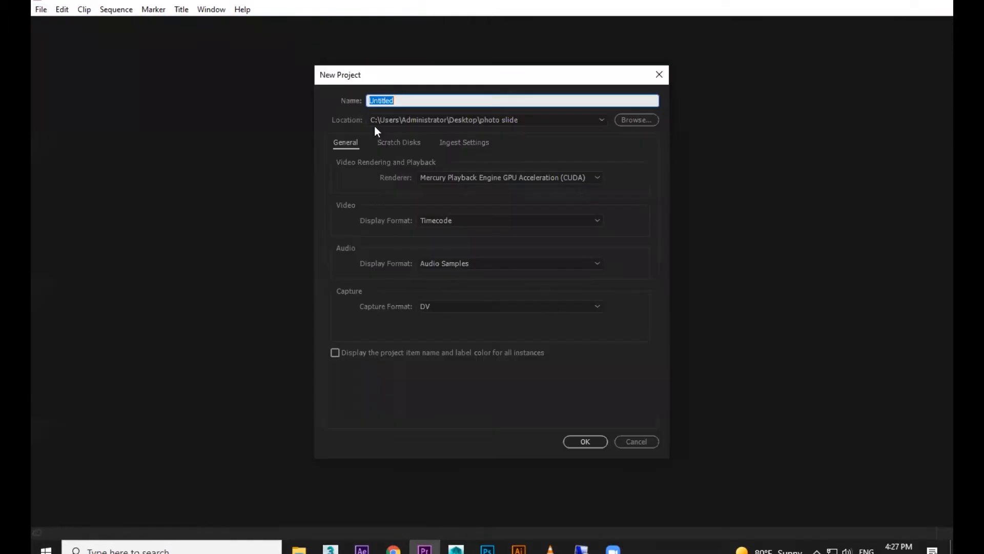
pyautogui.click(636, 120)
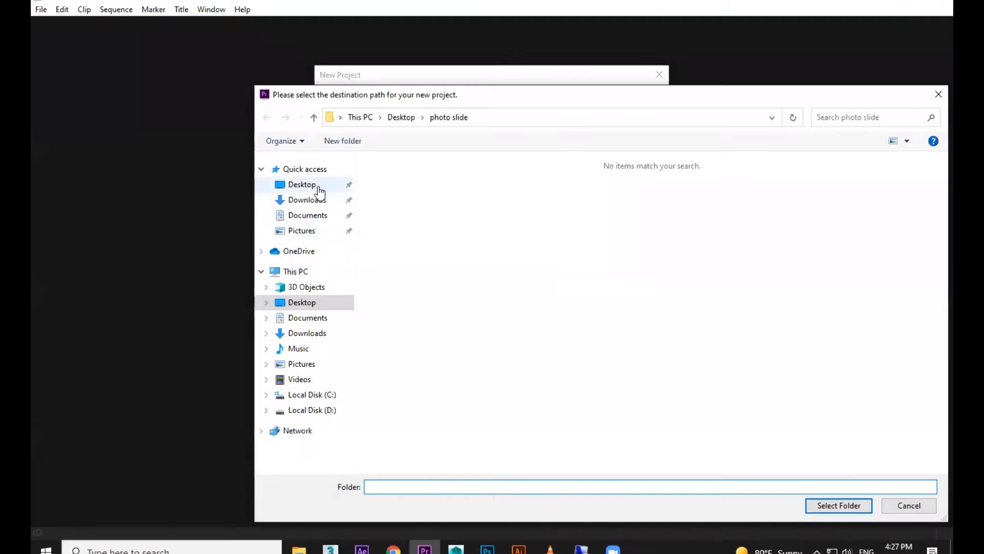
pyautogui.click(318, 185)
pyautogui.click(555, 203)
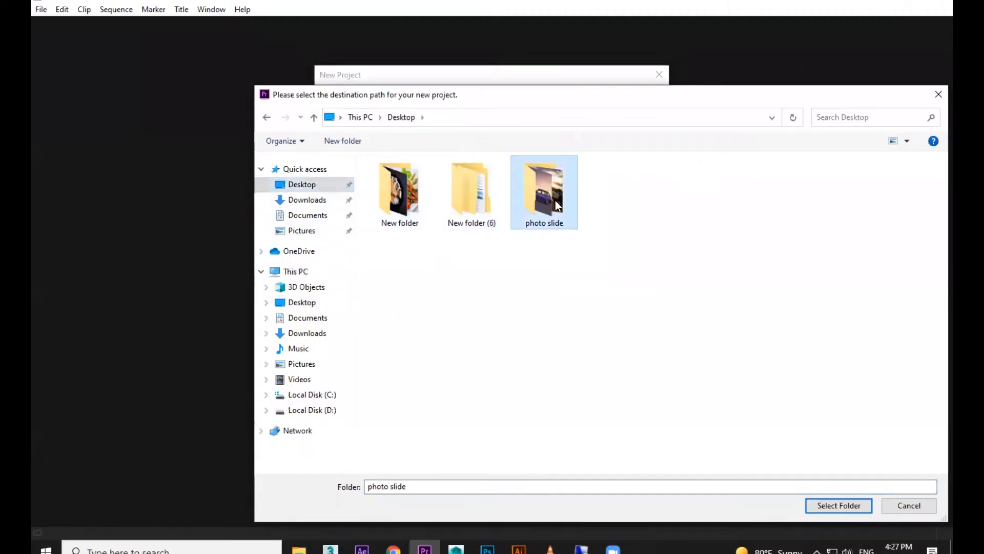
pyautogui.doubleClick(553, 194)
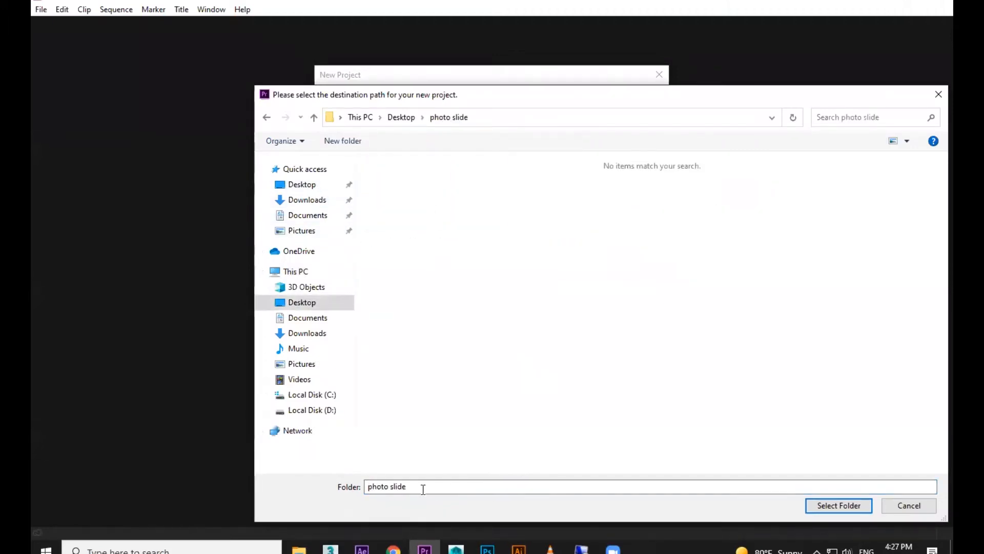
pyautogui.click(839, 505)
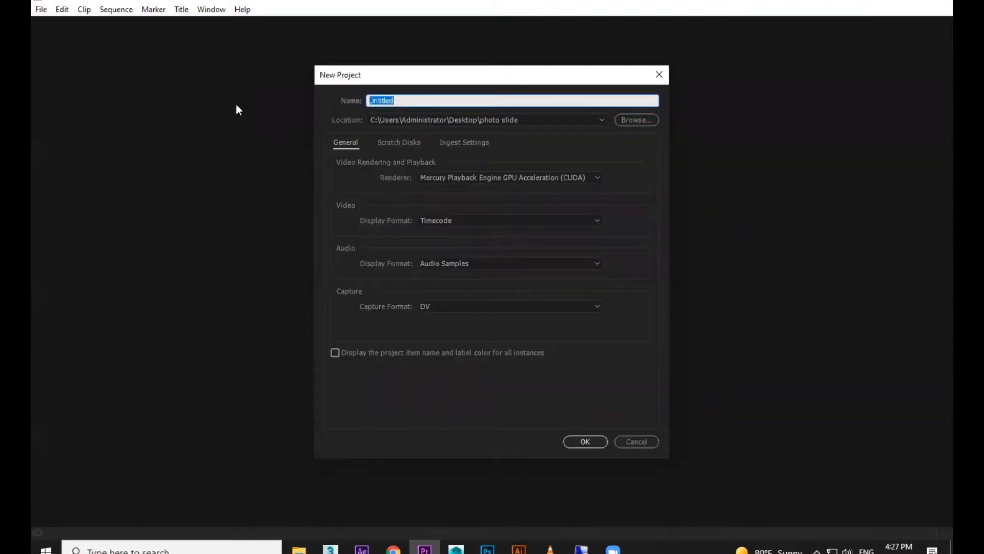
# Name the project "image animation" and create it.
pyautogui.write('imagine')
pyautogui.press('BackSpace')
pyautogui.press('BackSpace')
pyautogui.press('BackSpace')
pyautogui.write('e animation')
pyautogui.click(585, 440)
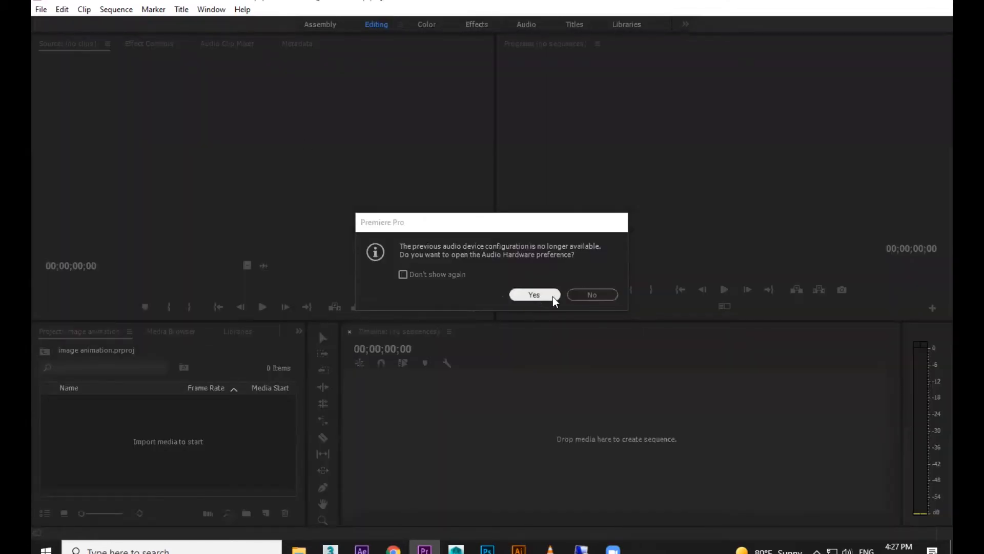
# Decline opening the Audio Hardware preference and make the project and timeline area slightly taller.
pyautogui.click(590, 297)
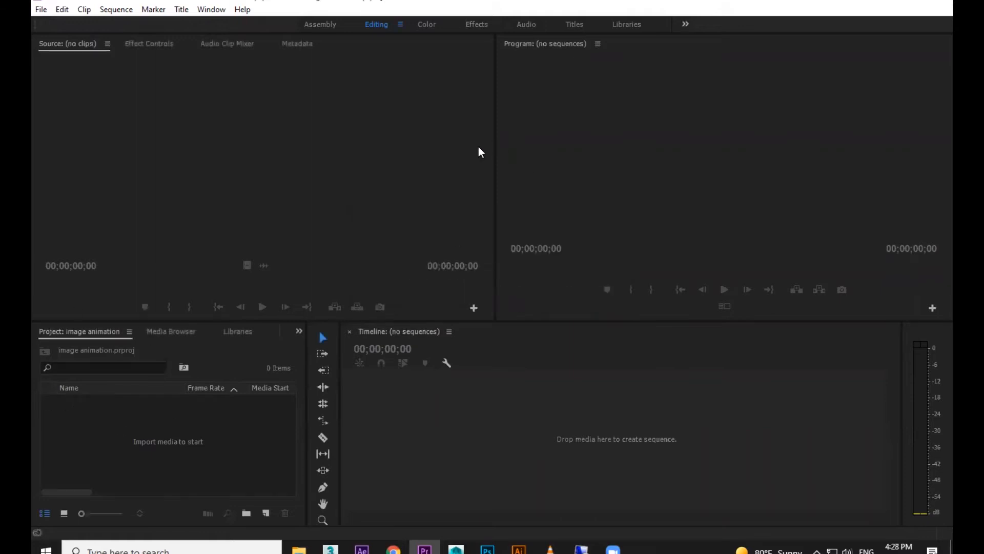
pyautogui.moveTo(335, 321); pyautogui.dragTo(335, 302)
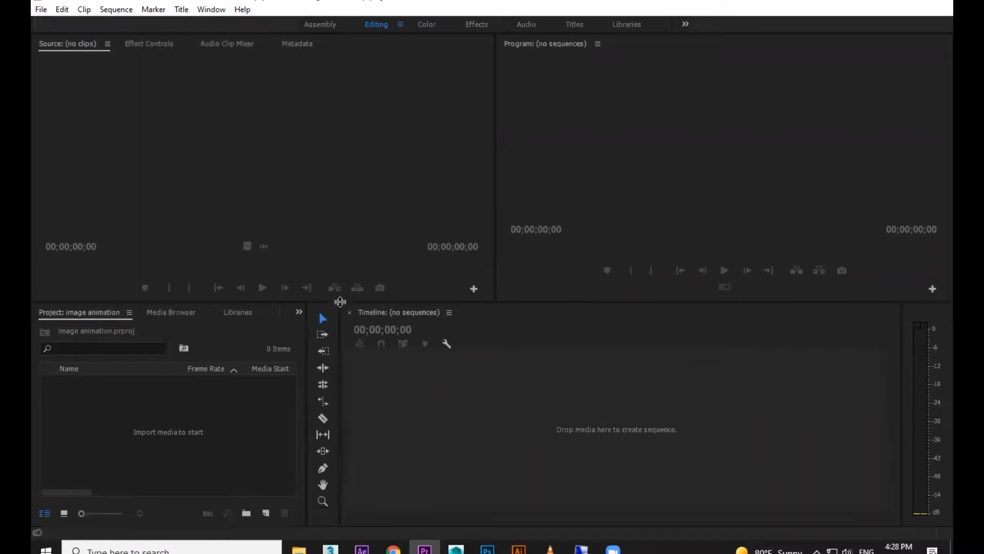
pyautogui.click(38, 13)
pyautogui.moveTo(60, 24)
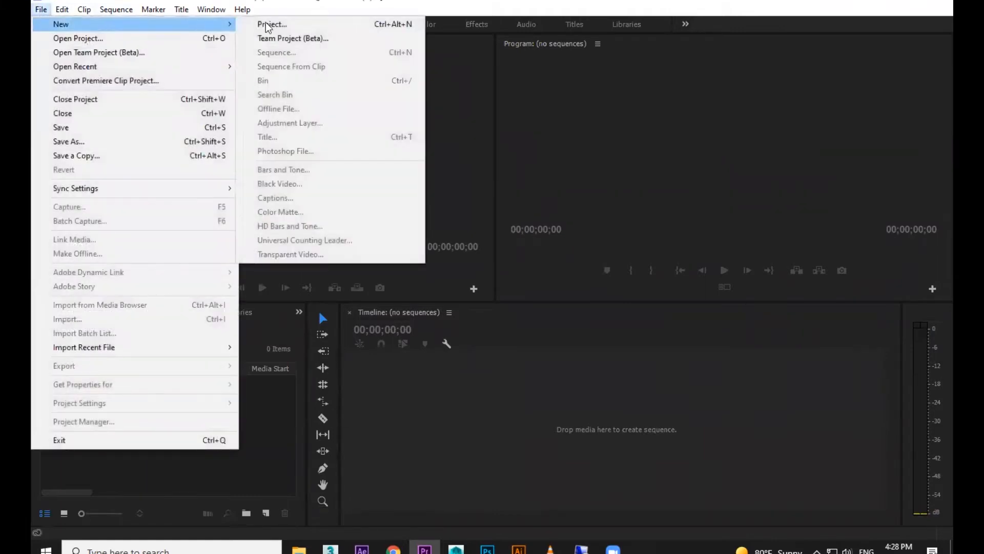
pyautogui.click(528, 476)
pyautogui.click(169, 401)
pyautogui.click(45, 11)
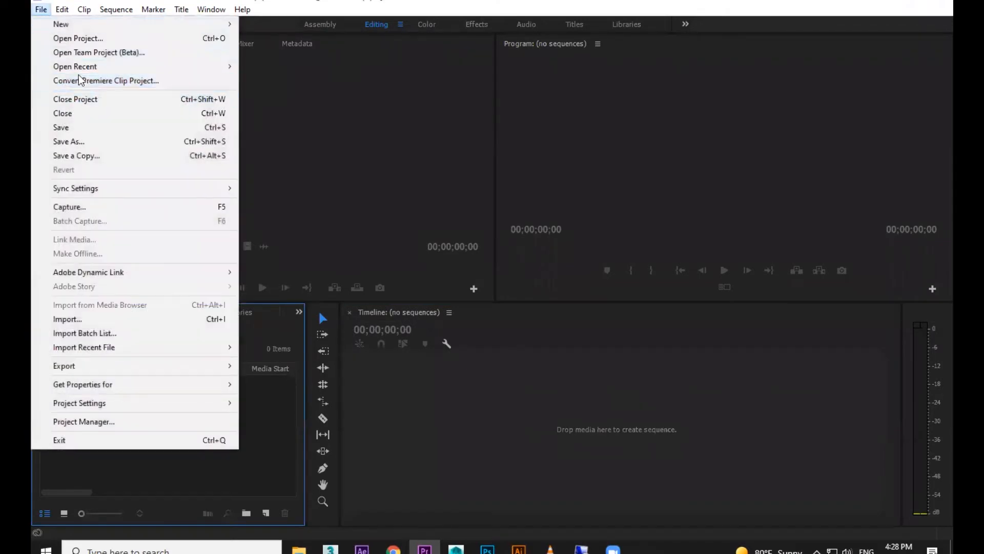
pyautogui.moveTo(92, 26)
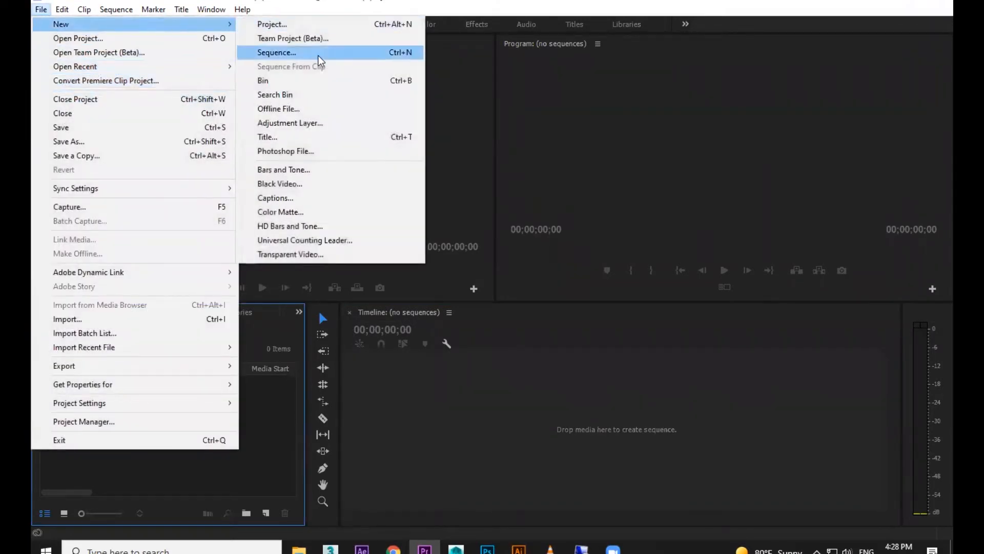
pyautogui.click(455, 354)
pyautogui.doubleClick(205, 445)
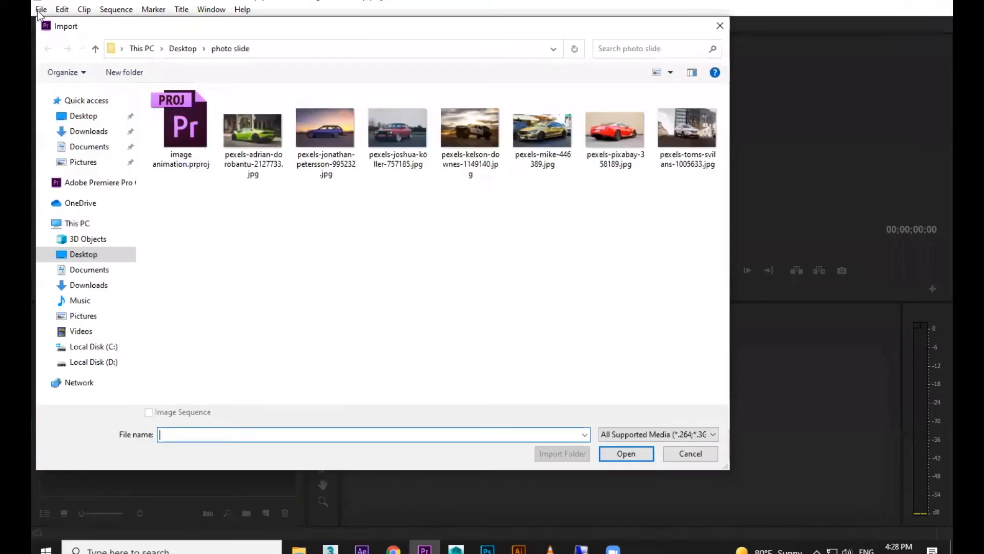
pyautogui.click(732, 10)
# Start a new sequence based on the DV - NTSC Standard 32kHz preset.
pyautogui.click(41, 9)
pyautogui.moveTo(77, 24)
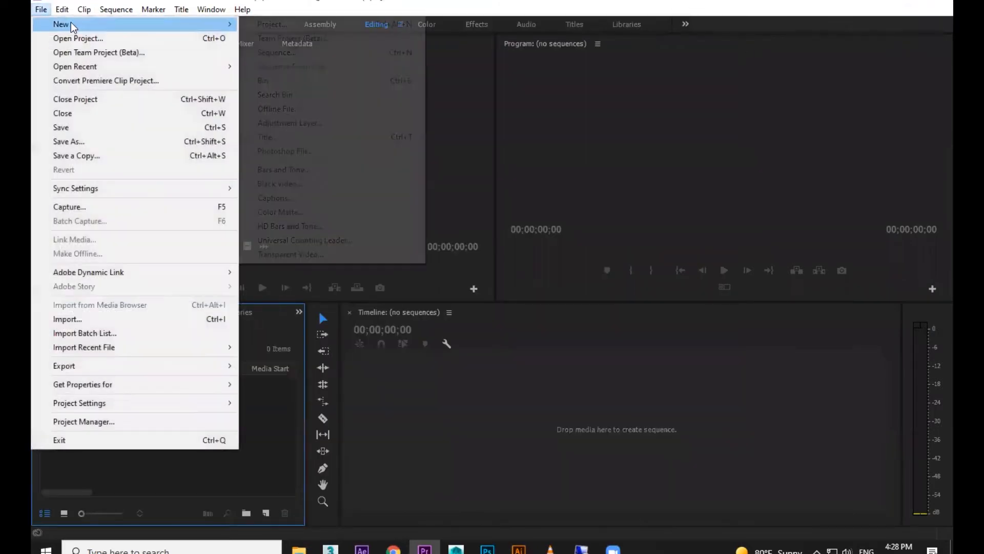
pyautogui.click(276, 52)
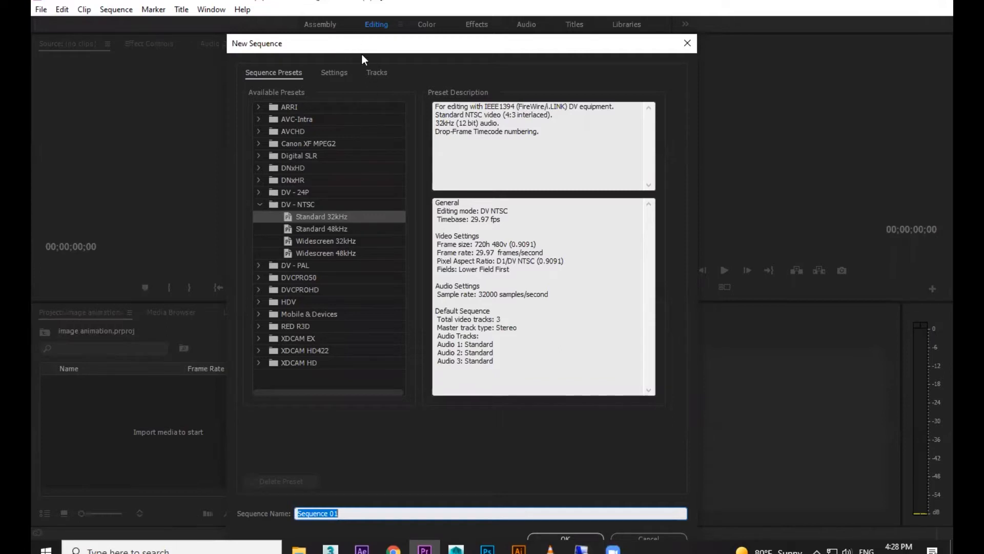
pyautogui.click(333, 75)
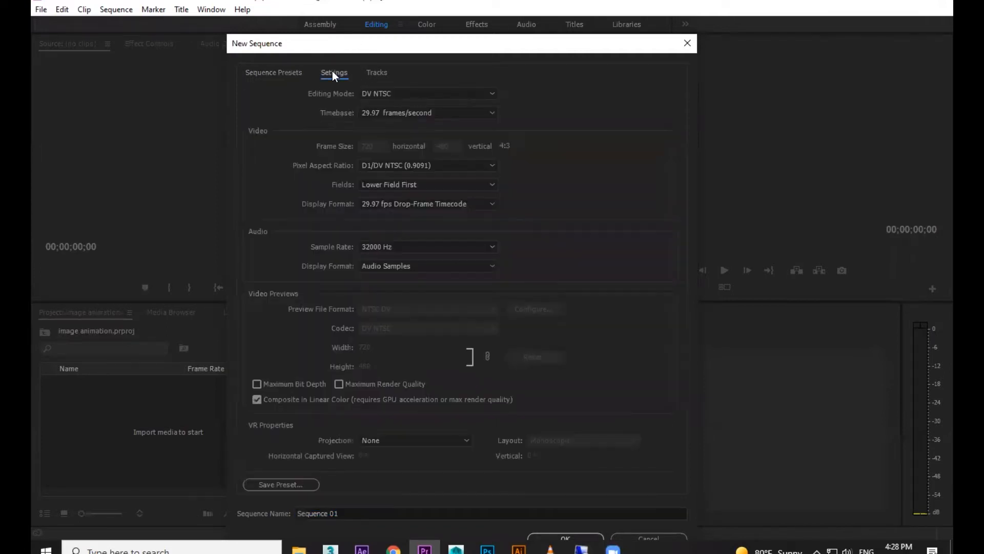
pyautogui.click(267, 71)
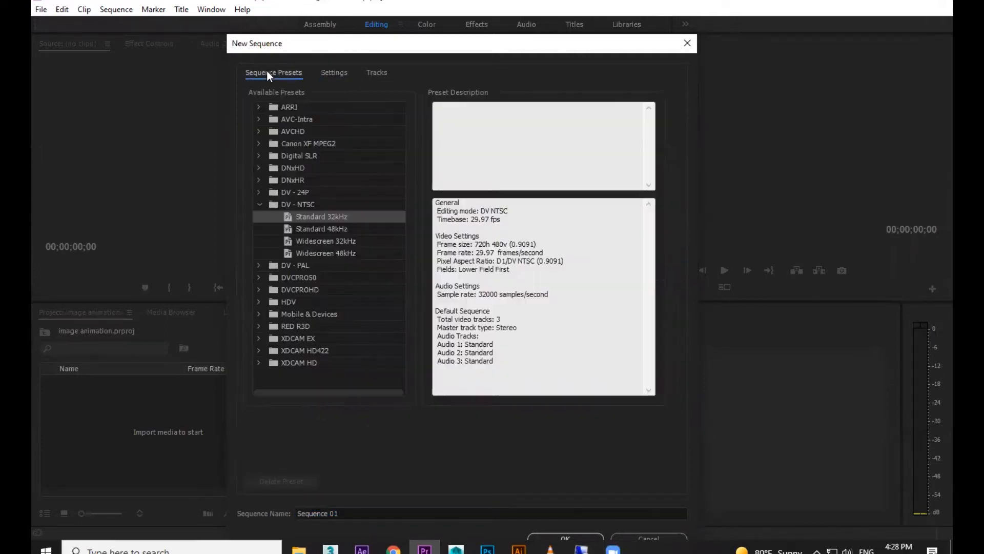
pyautogui.click(307, 168)
pyautogui.click(295, 180)
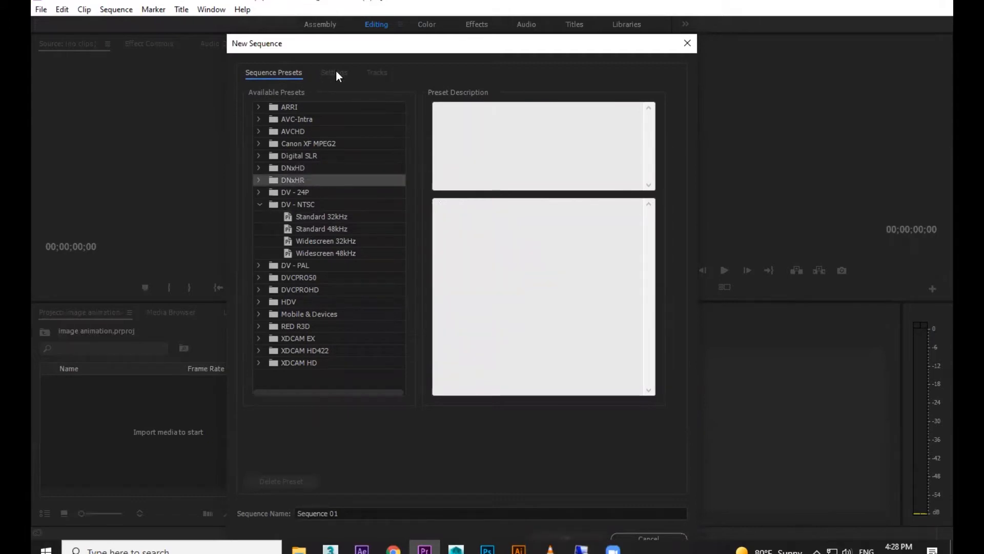
pyautogui.click(308, 217)
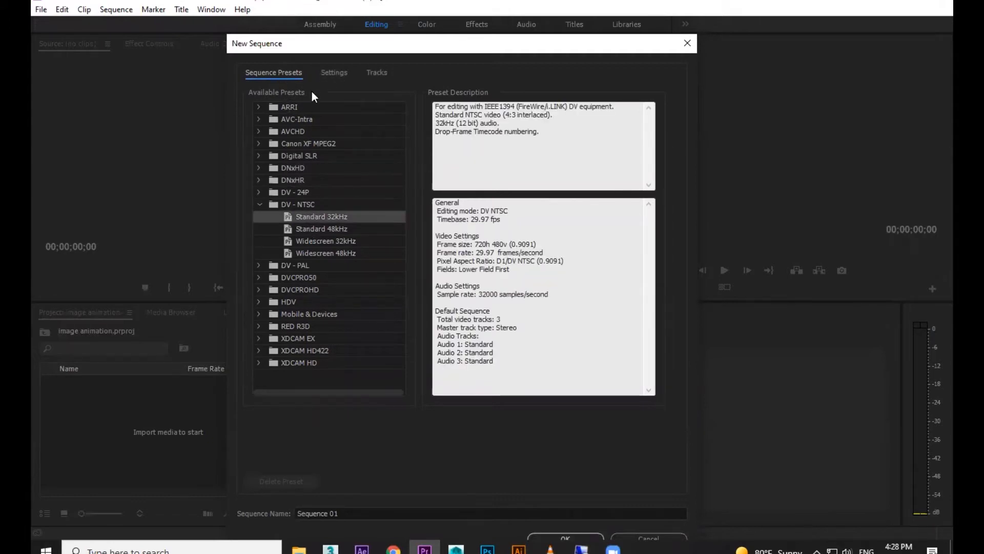
# Set the new sequence's editing mode to AVCHD 1080p anamorphic and its timebase to 25.00 frames/second.
pyautogui.click(349, 74)
pyautogui.click(436, 93)
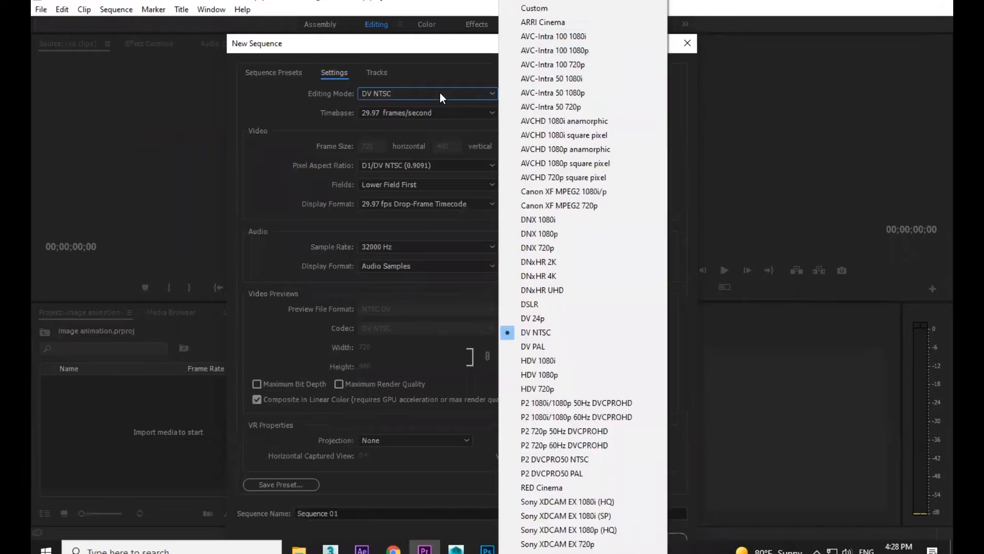
pyautogui.click(555, 145)
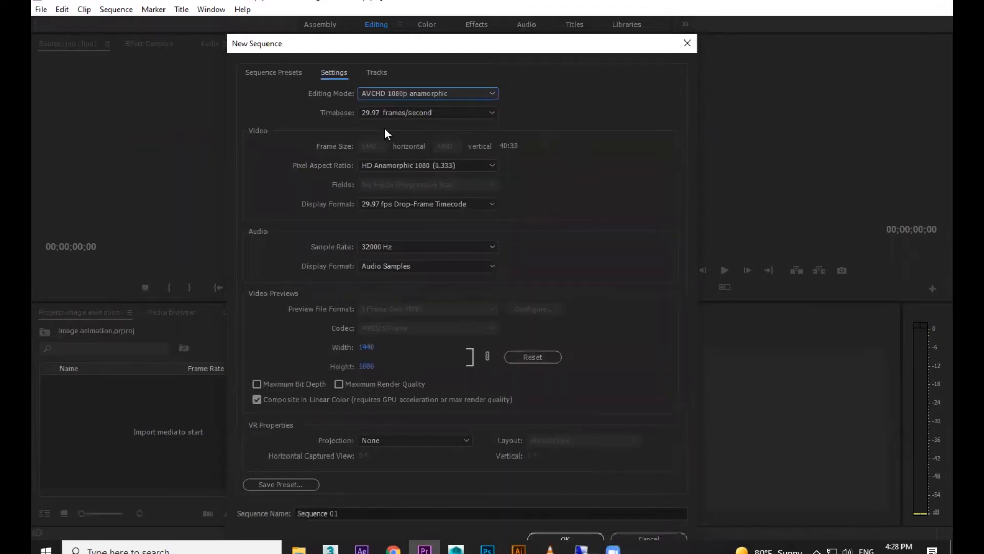
pyautogui.click(423, 113)
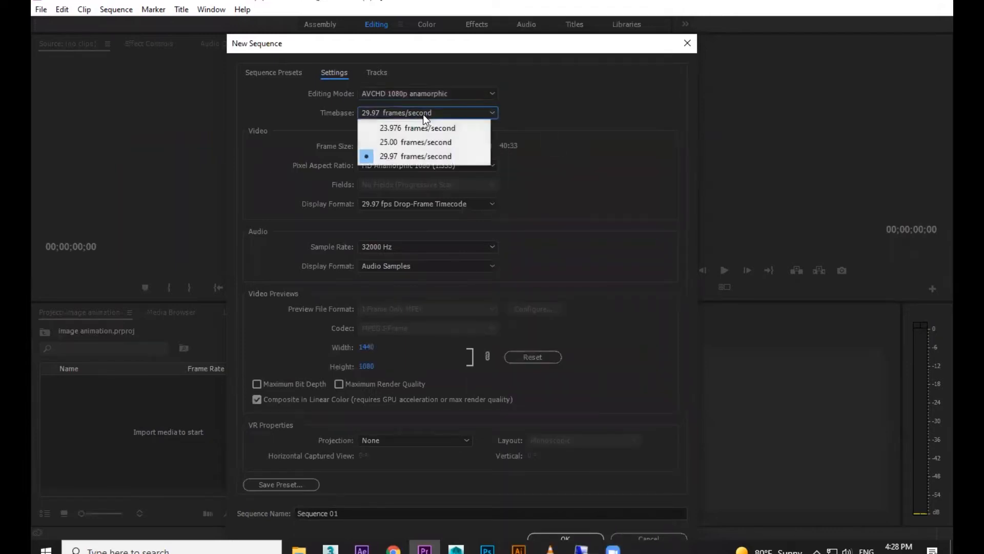
pyautogui.click(407, 142)
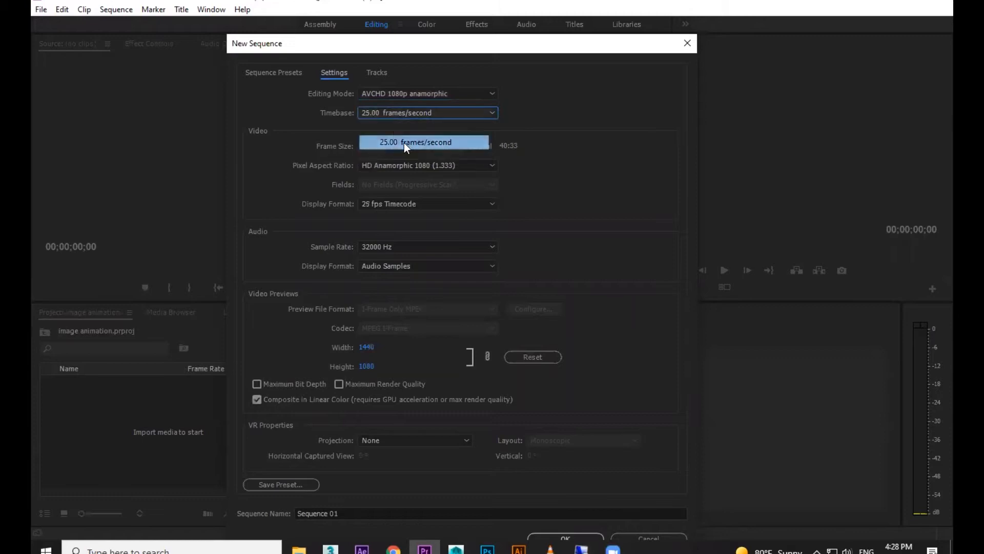
pyautogui.click(389, 116)
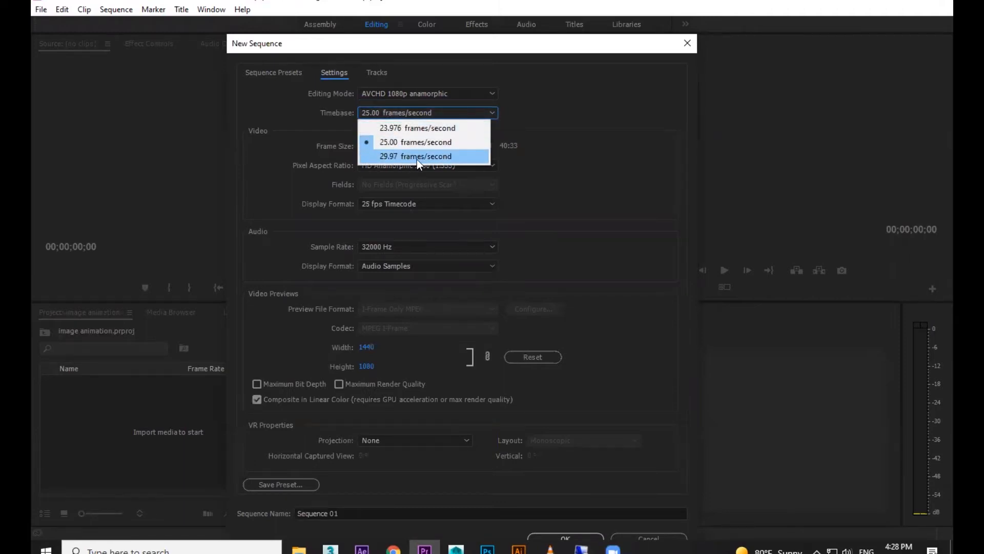
pyautogui.click(399, 141)
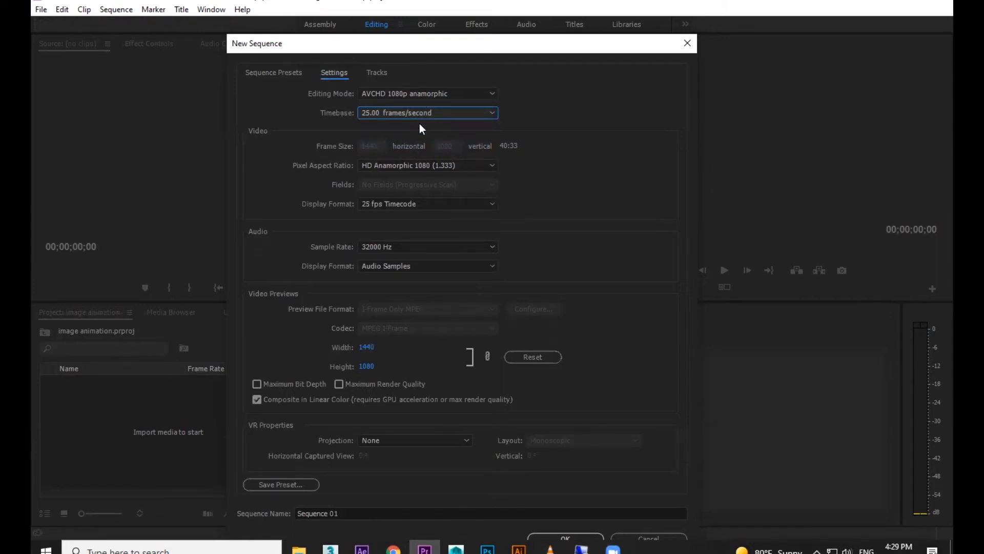
# Switch the sequence's editing mode to DNxHR 2K and check the available pixel aspect ratios before and after the change.
pyautogui.click(406, 166)
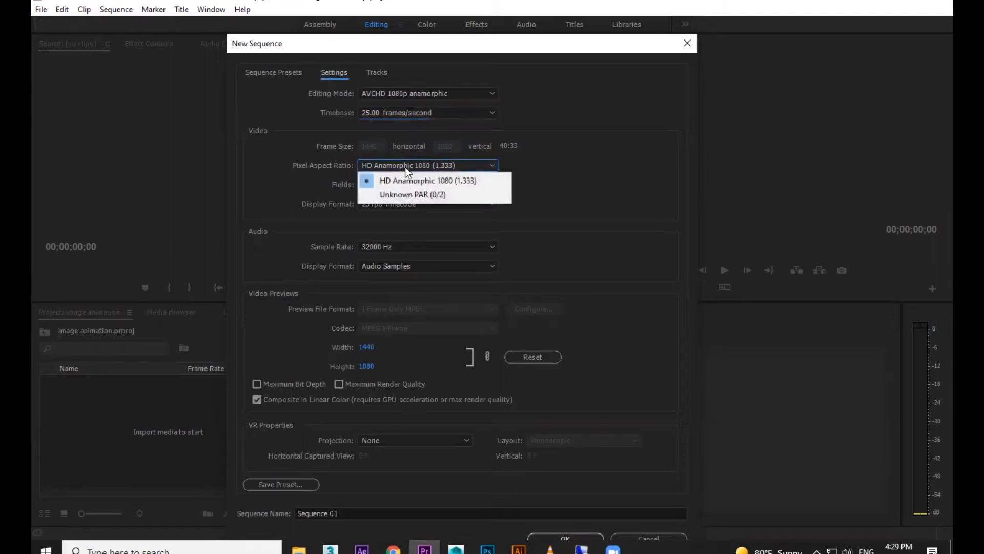
pyautogui.click(589, 174)
pyautogui.click(402, 166)
pyautogui.click(401, 165)
pyautogui.click(413, 95)
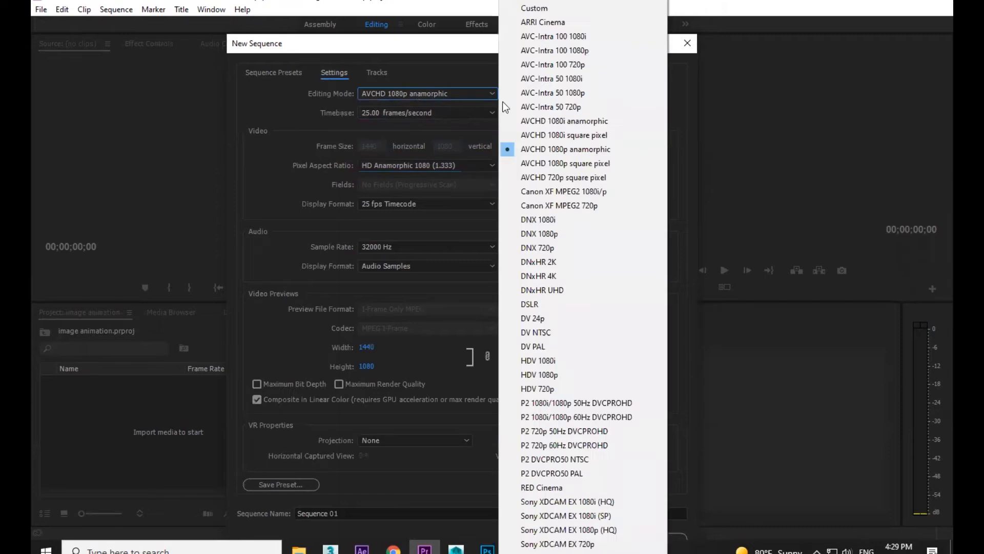
pyautogui.click(537, 263)
pyautogui.click(403, 164)
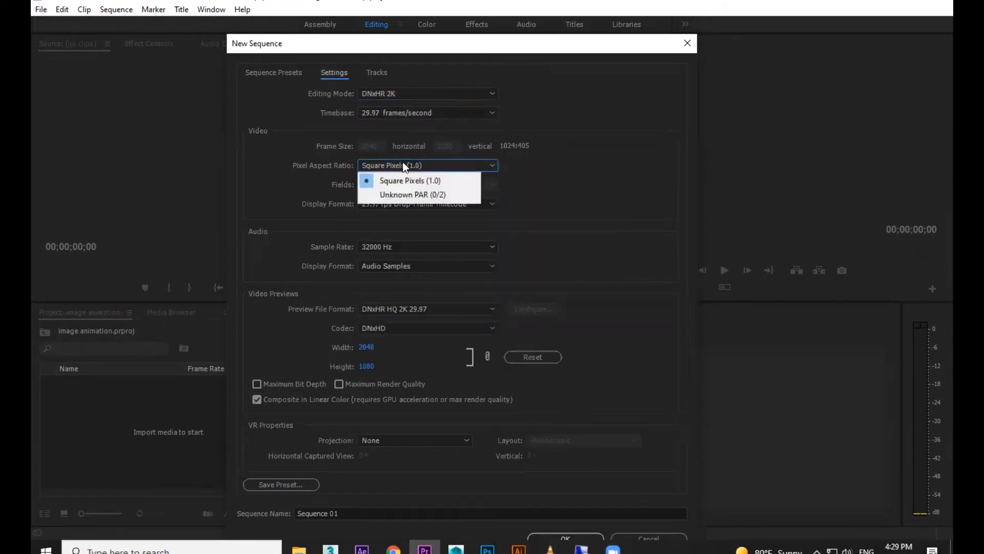
# Try the DV PAL editing mode for the new sequence.
pyautogui.click(463, 96)
pyautogui.click(463, 96)
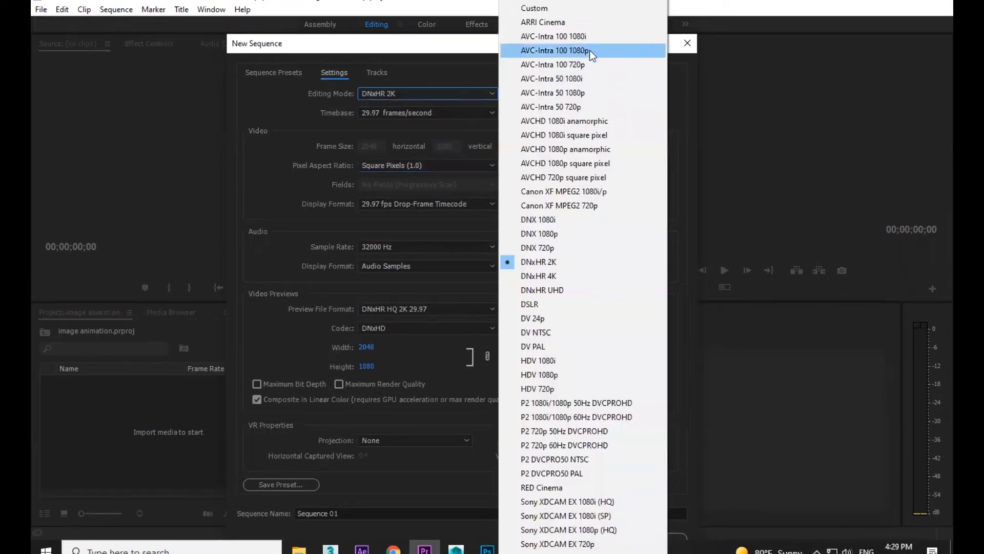
pyautogui.scroll(-1, 546, 462)
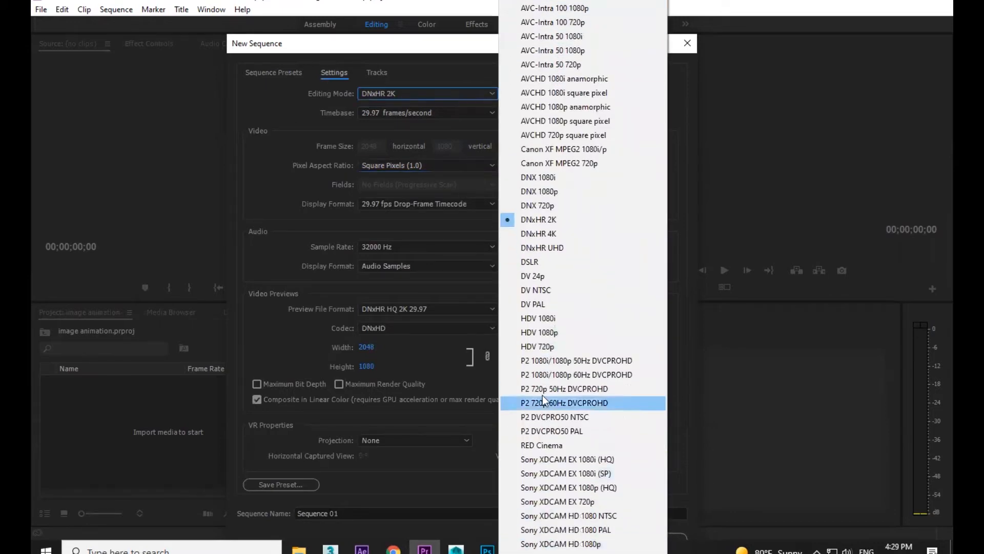
pyautogui.click(543, 303)
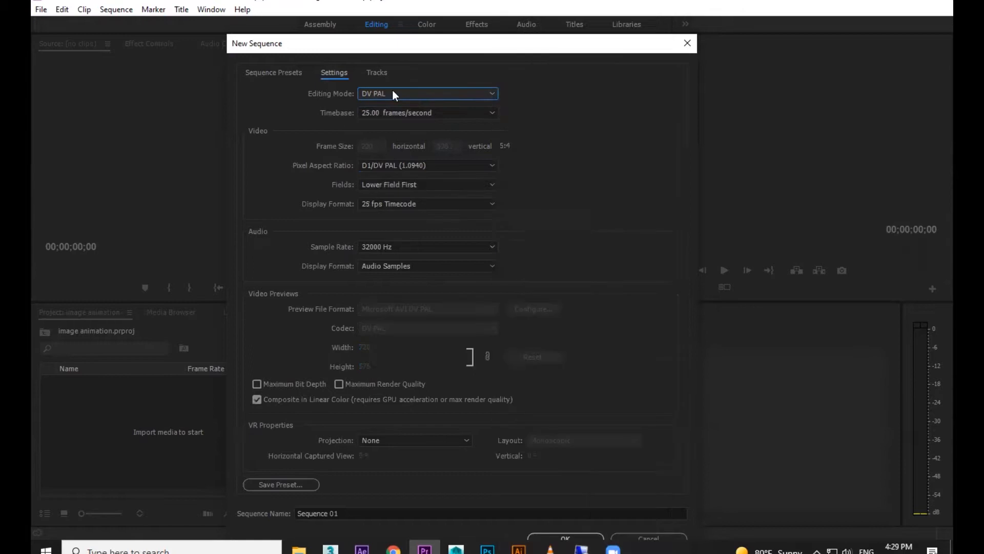
# Set the sequence's editing mode to Custom and its frame size to 1920 horizontal by 1080 vertical.
pyautogui.click(413, 95)
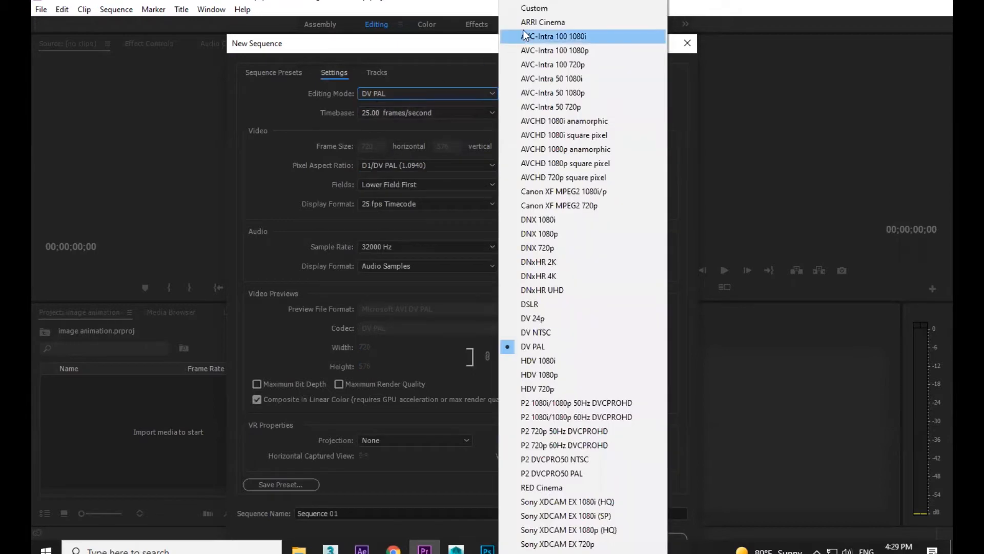
pyautogui.click(541, 10)
pyautogui.click(370, 146)
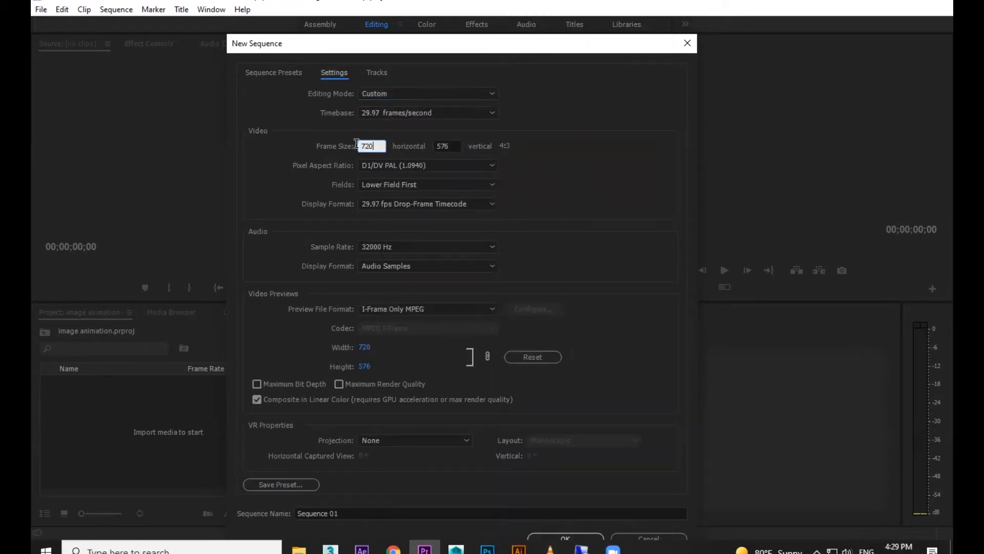
pyautogui.write('1080')
pyautogui.click(445, 146)
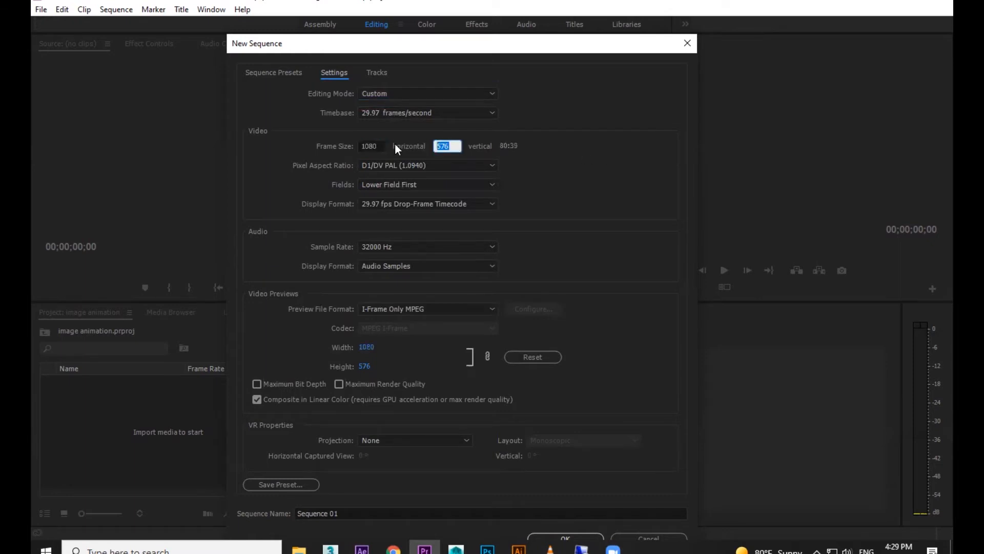
pyautogui.click(371, 146)
pyautogui.write('1920')
pyautogui.click(455, 146)
pyautogui.write('1080')
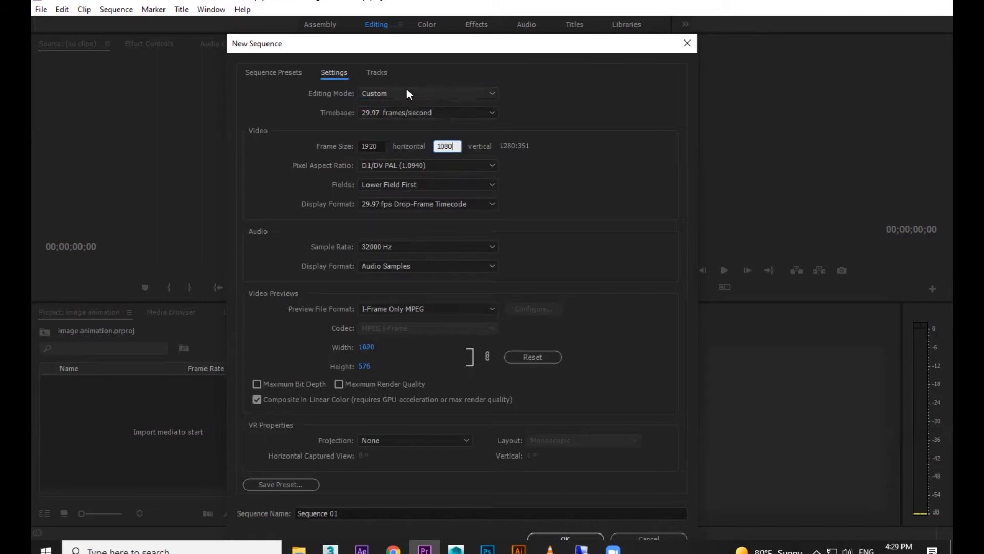
# Set the sequence's timebase to 25.00 frames/second and its pixel aspect ratio to Square Pixels (1.0).
pyautogui.click(417, 114)
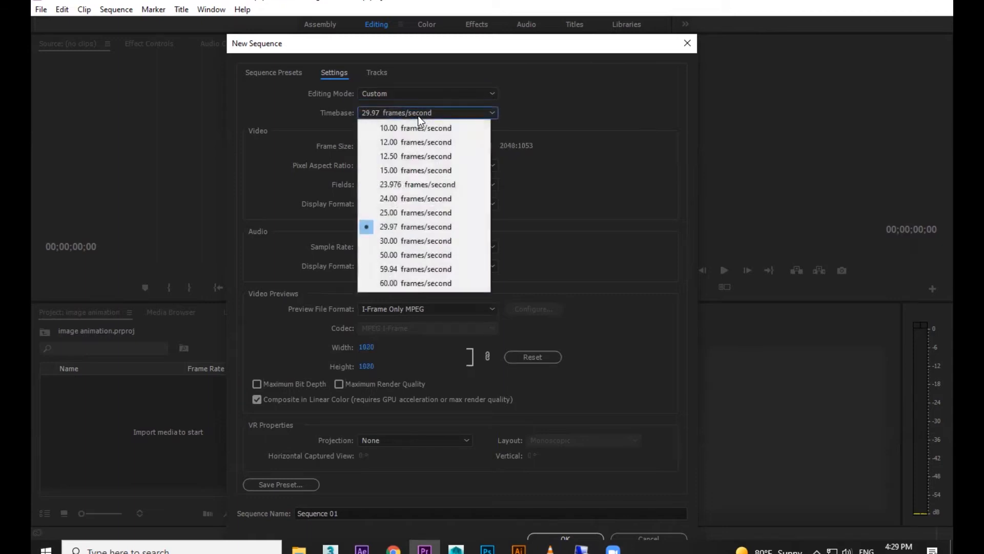
pyautogui.click(405, 213)
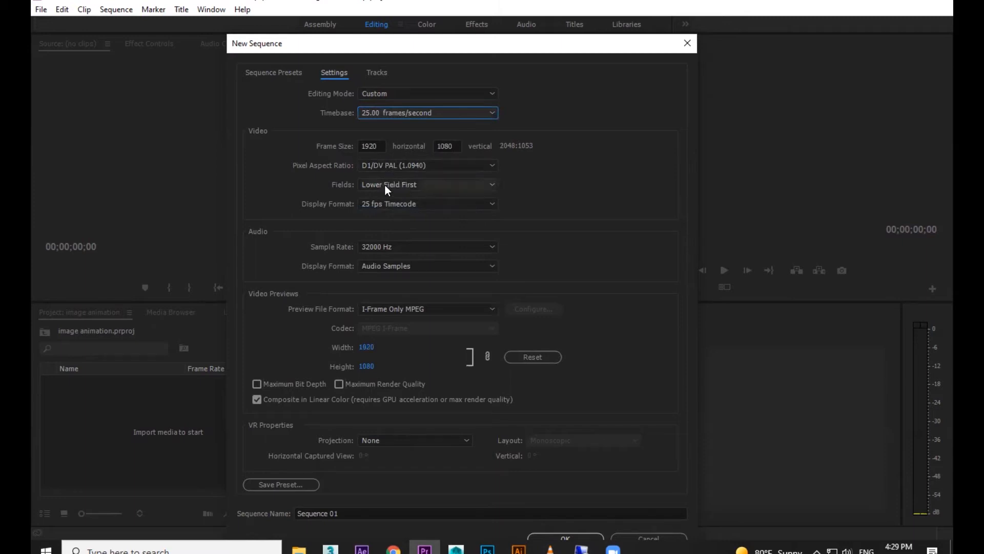
pyautogui.click(402, 166)
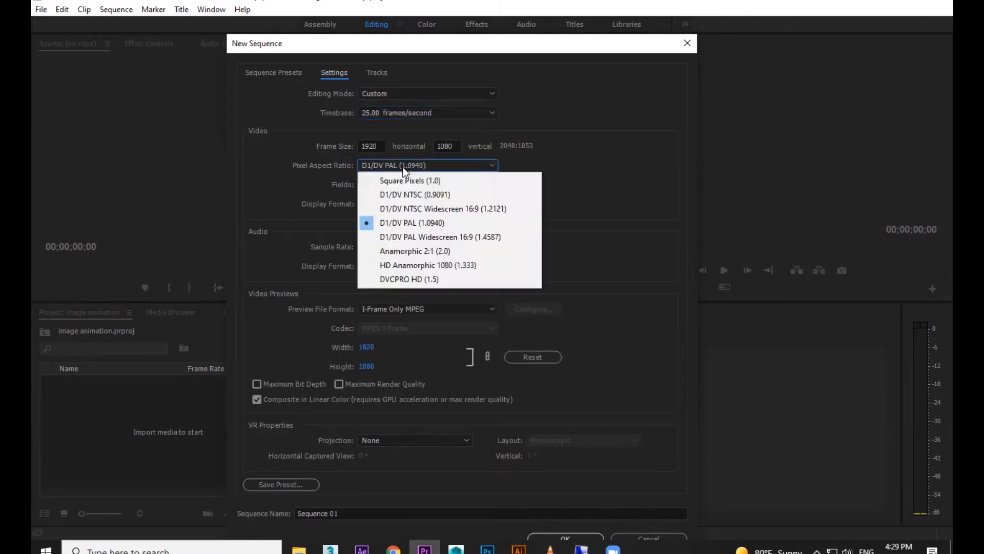
pyautogui.click(400, 184)
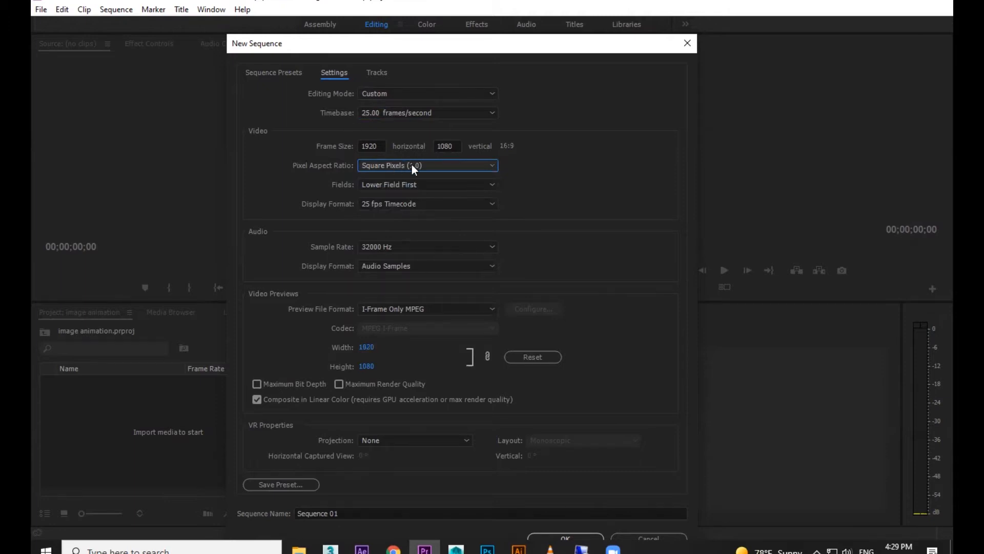
# Set the audio sample rate to 48000 Hz and create the sequence as Sequence 01.
pyautogui.click(399, 247)
pyautogui.click(401, 290)
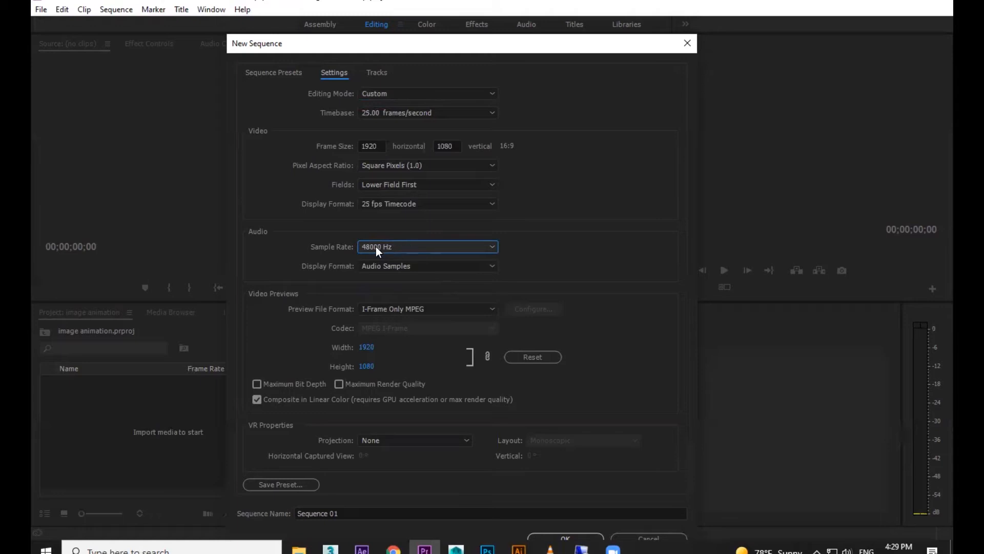
pyautogui.moveTo(556, 48); pyautogui.dragTo(580, 3)
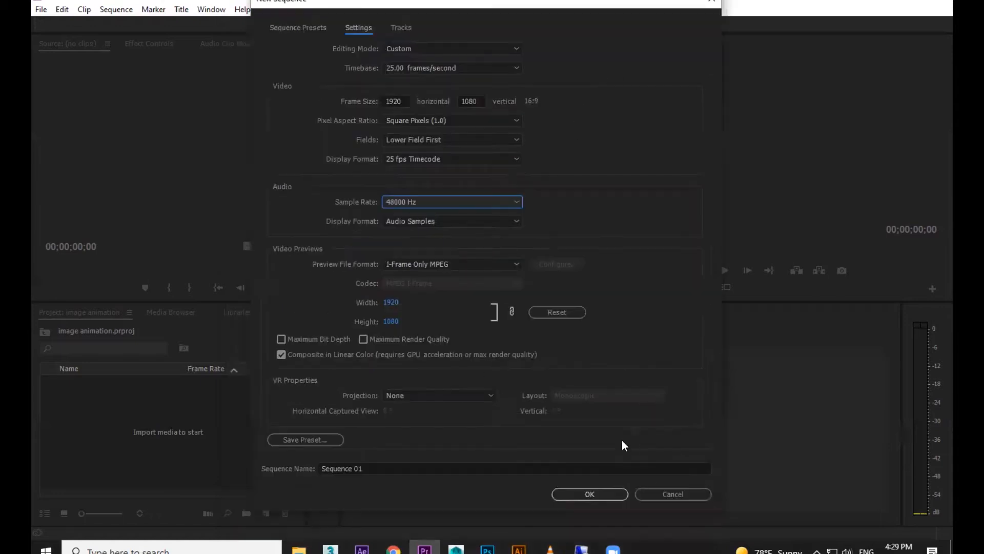
pyautogui.click(590, 493)
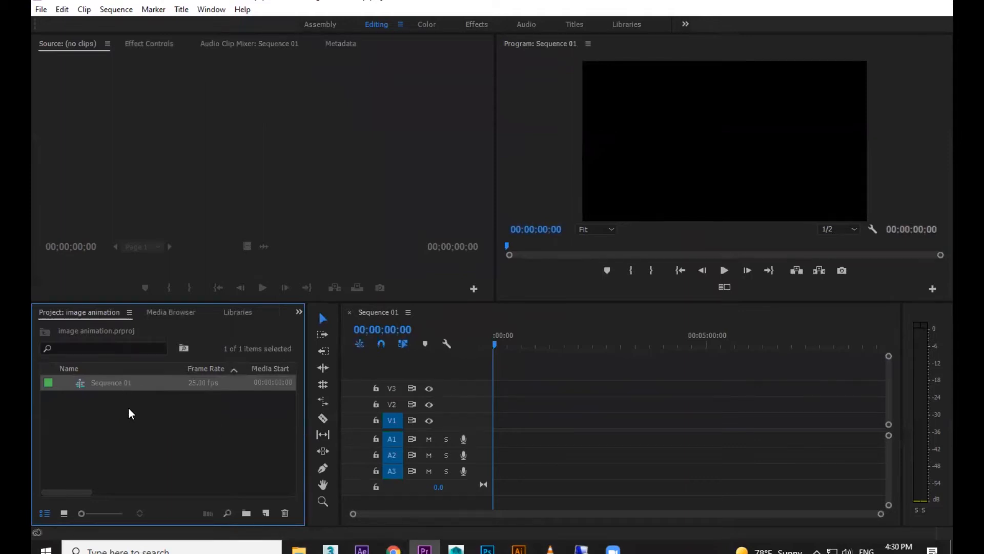
# Import the seven car photos from the photo slide folder and delete them from the project again.
pyautogui.rightClick(134, 431)
pyautogui.click(183, 402)
pyautogui.click(262, 138)
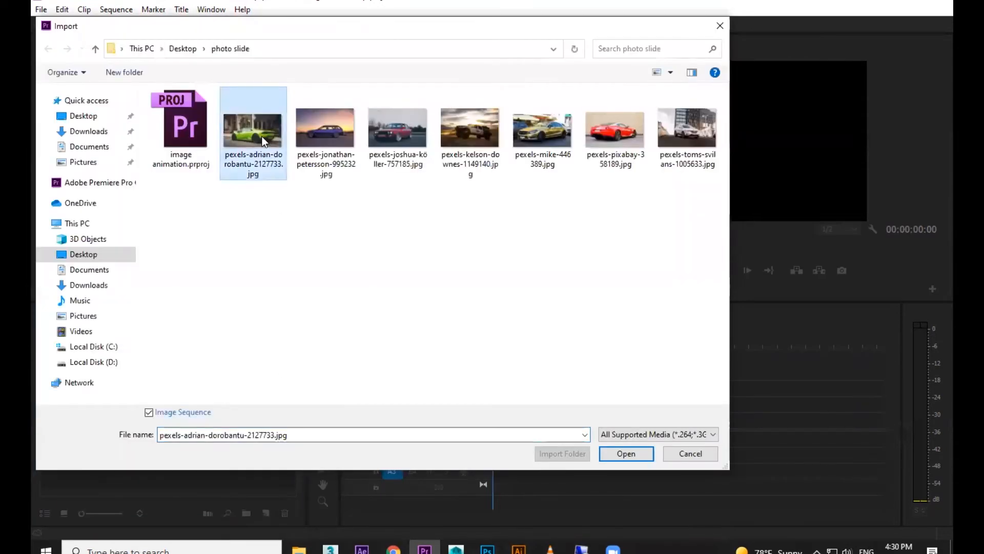
pyautogui.keyDown('shift'); pyautogui.click(684, 131); pyautogui.keyUp('shift')
pyautogui.click(634, 457)
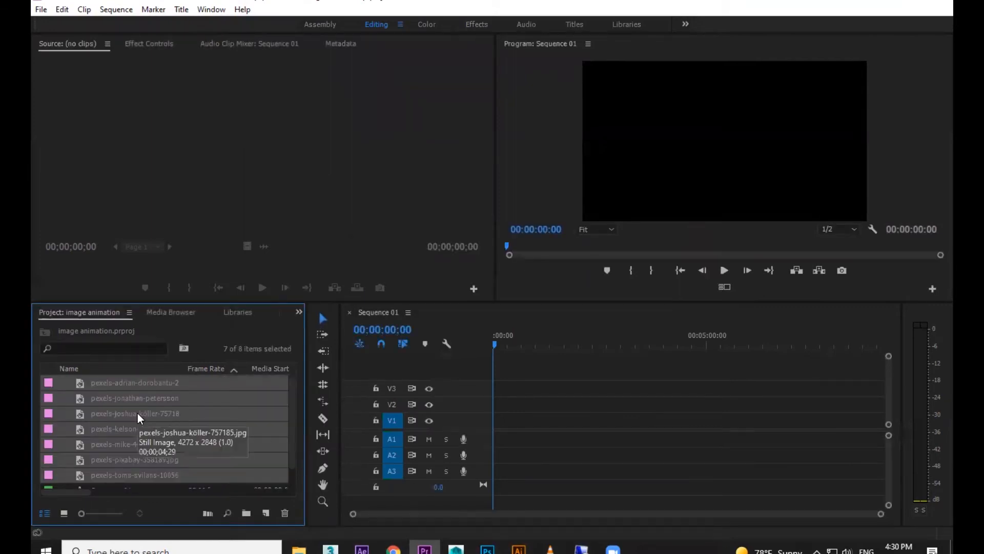
pyautogui.press('Delete')
# Check the file properties of the green car and blue car photos in the photo slide folder for their pixel dimensions.
pyautogui.click(879, 3)
pyautogui.click(426, 105)
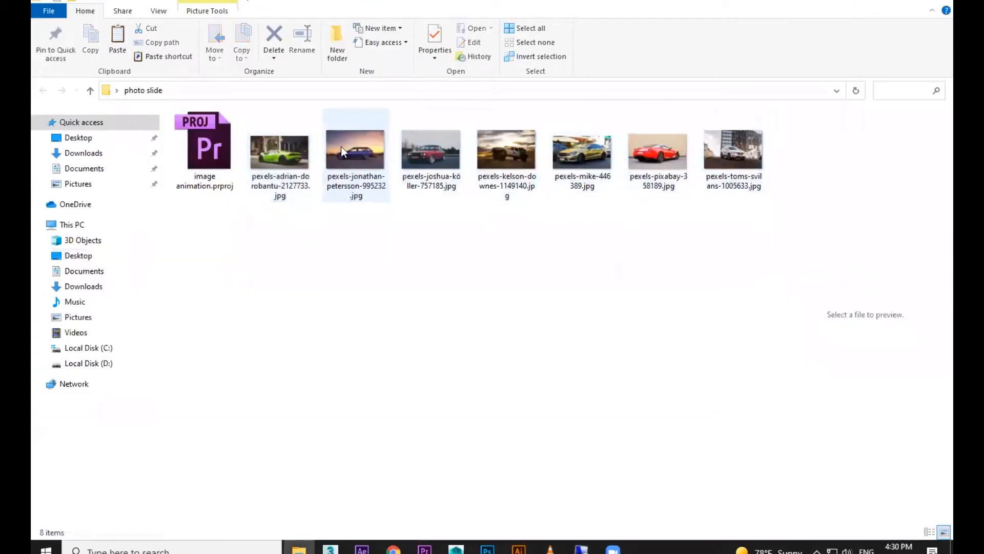
pyautogui.rightClick(286, 161)
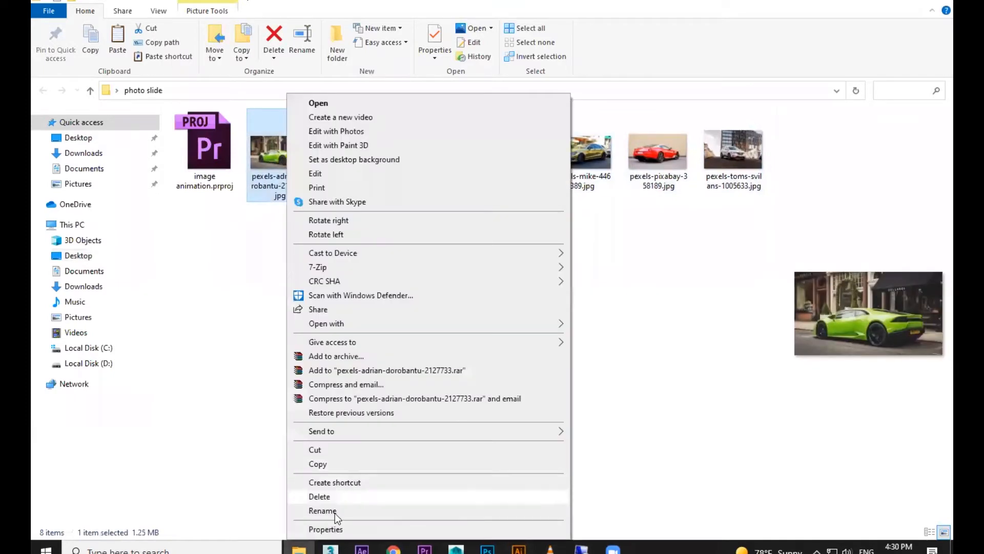
pyautogui.click(325, 529)
pyautogui.click(374, 192)
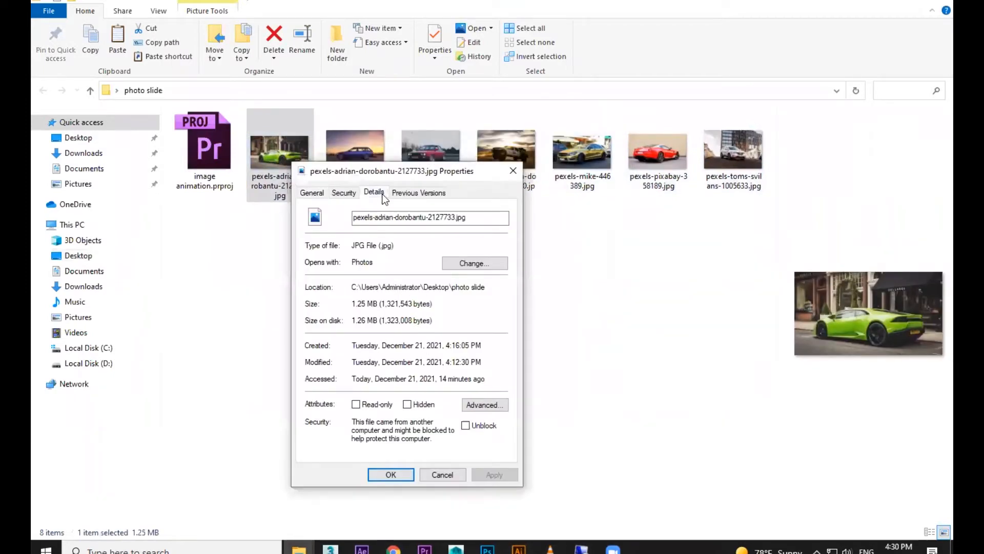
pyautogui.click(513, 170)
pyautogui.click(377, 152)
pyautogui.rightClick(377, 153)
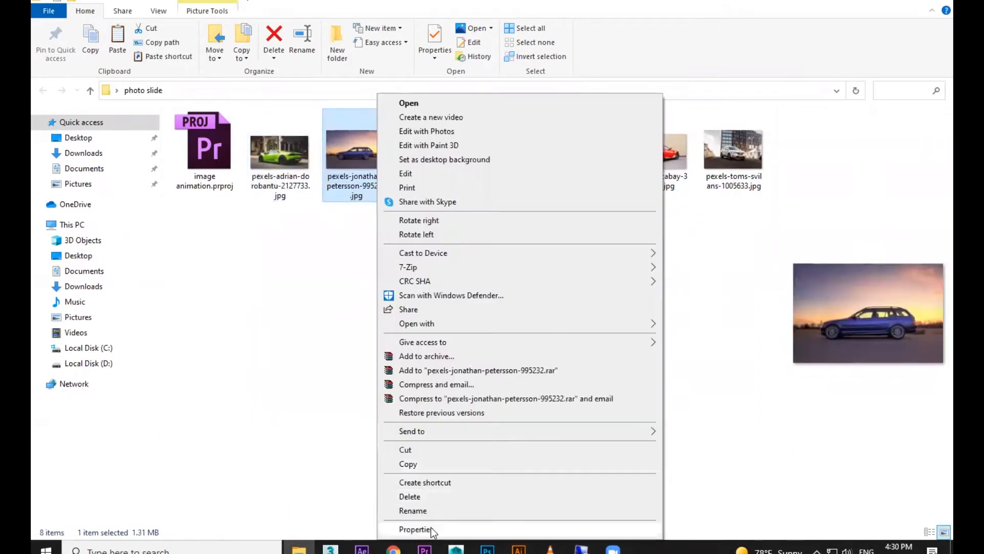
pyautogui.press('r')
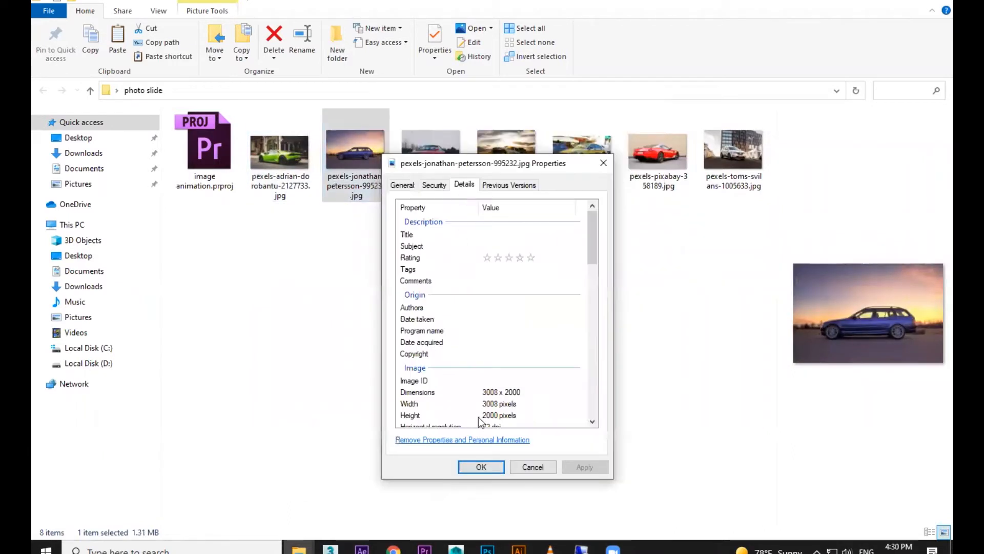
pyautogui.click(663, 284)
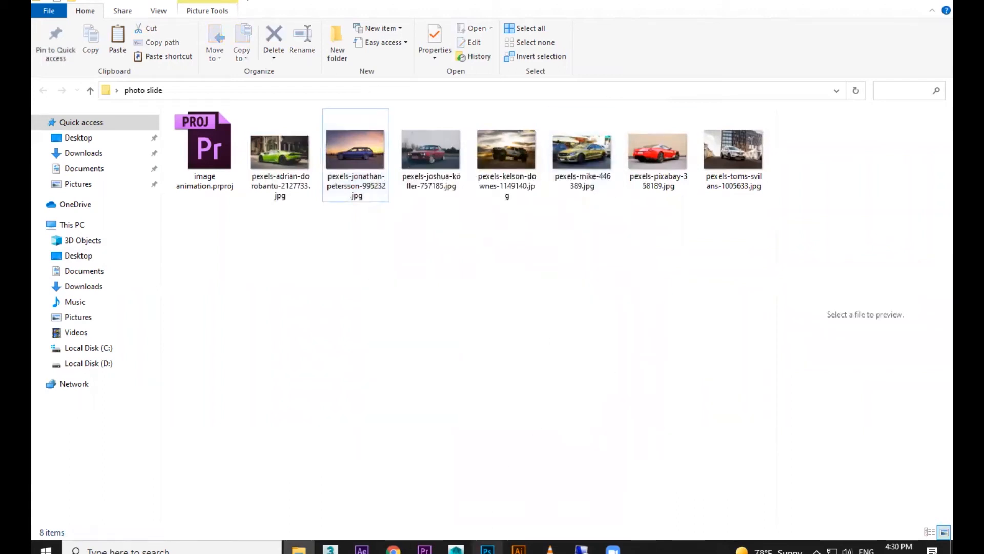
# Switch to Photoshop and create a document from the HDTV 1080p film and video preset, 1920 x 1080 pixels at 72 pixels/inch.
pyautogui.click(487, 548)
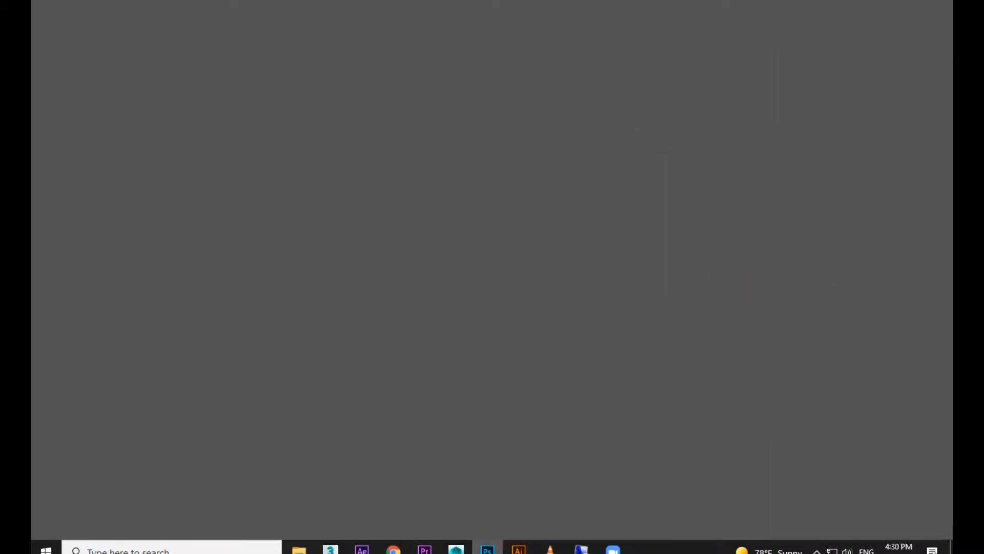
pyautogui.click(79, 6)
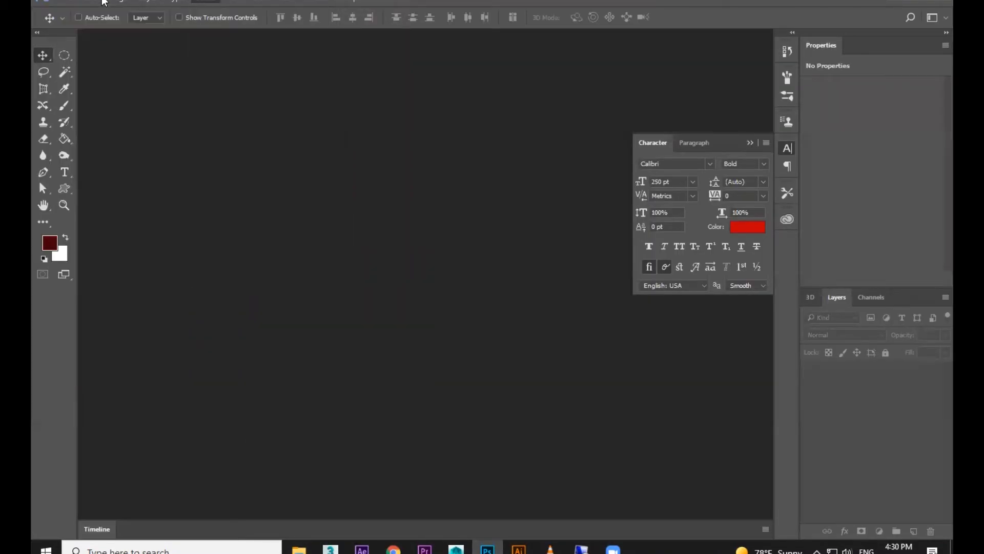
pyautogui.click(116, 3)
pyautogui.click(263, 7)
pyautogui.click(87, 2)
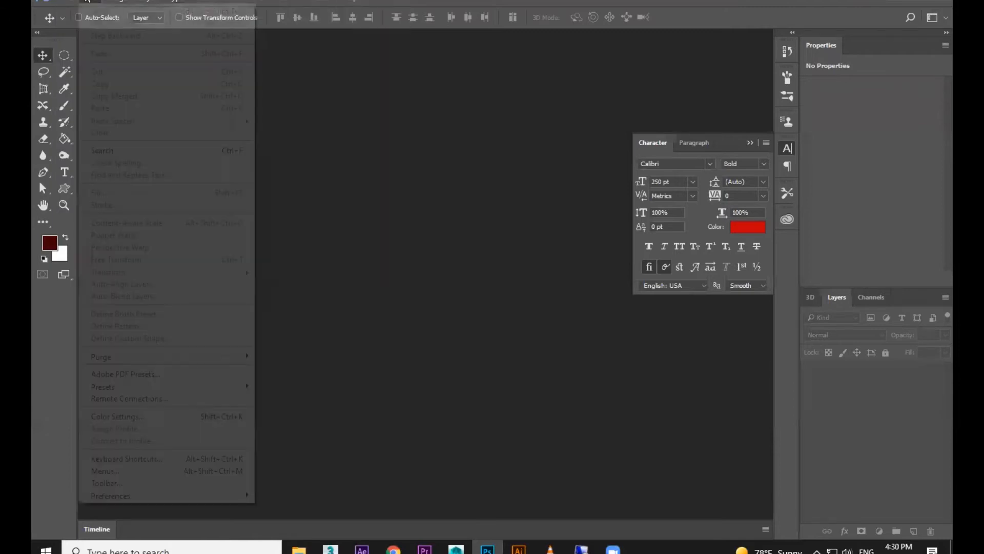
pyautogui.hotkey('ctrl', 'n')
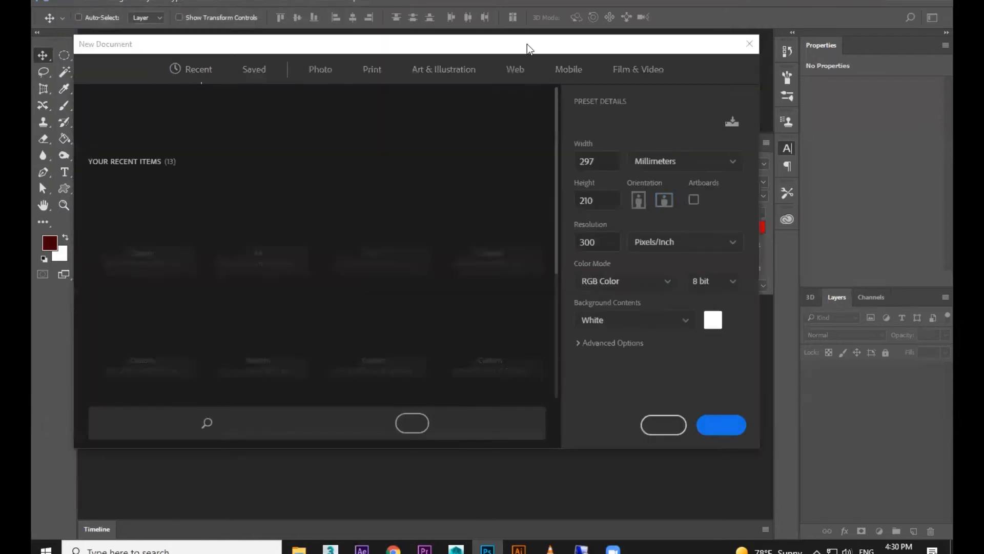
pyautogui.click(667, 72)
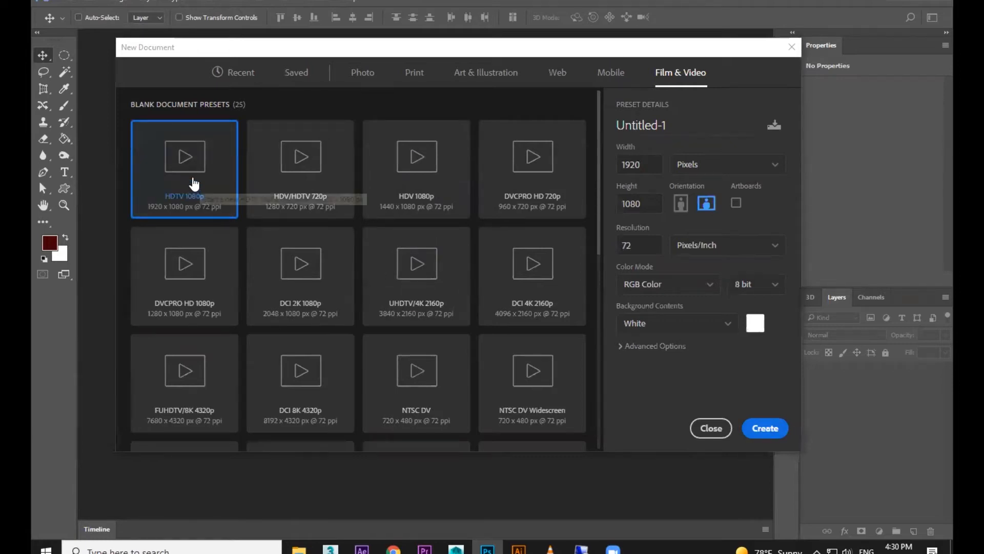
pyautogui.click(639, 244)
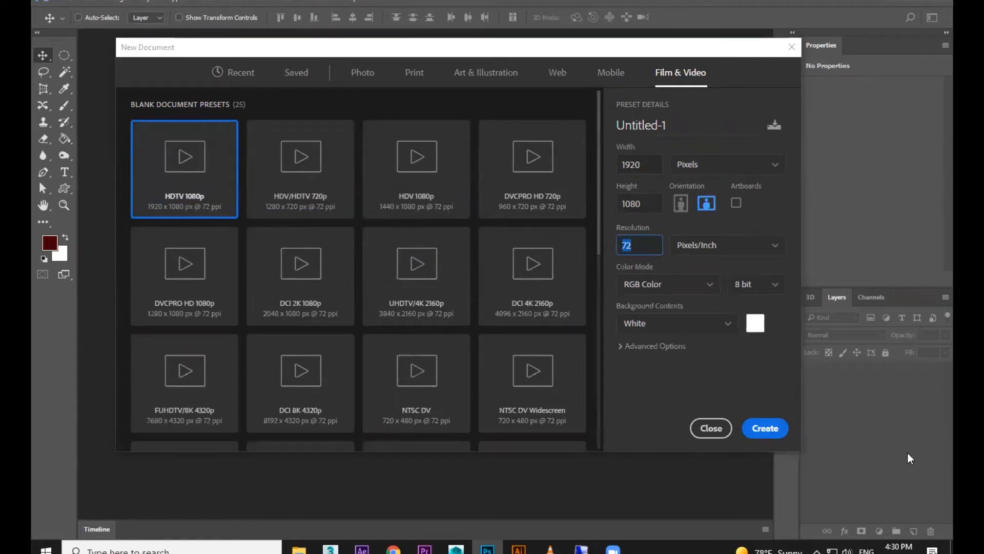
pyautogui.click(768, 430)
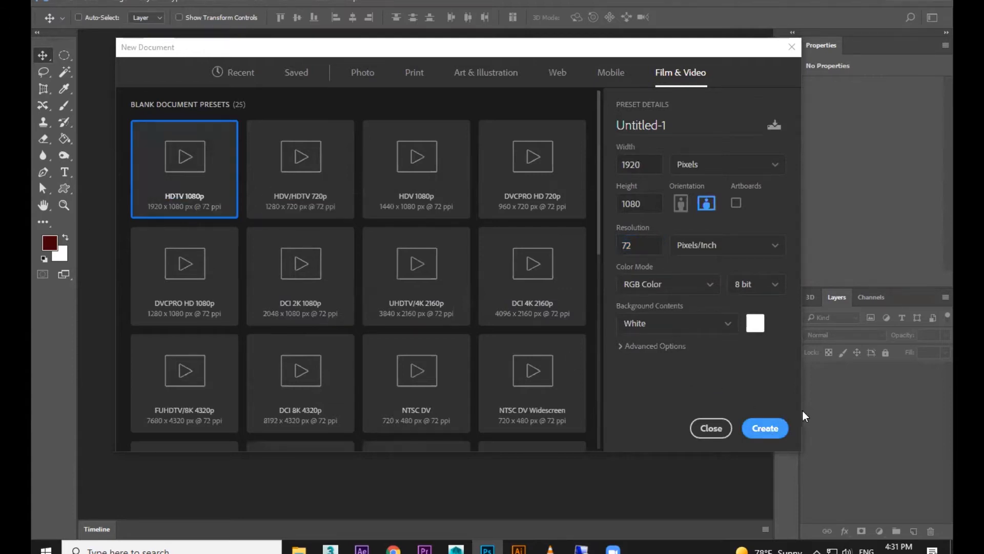
pyautogui.click(763, 428)
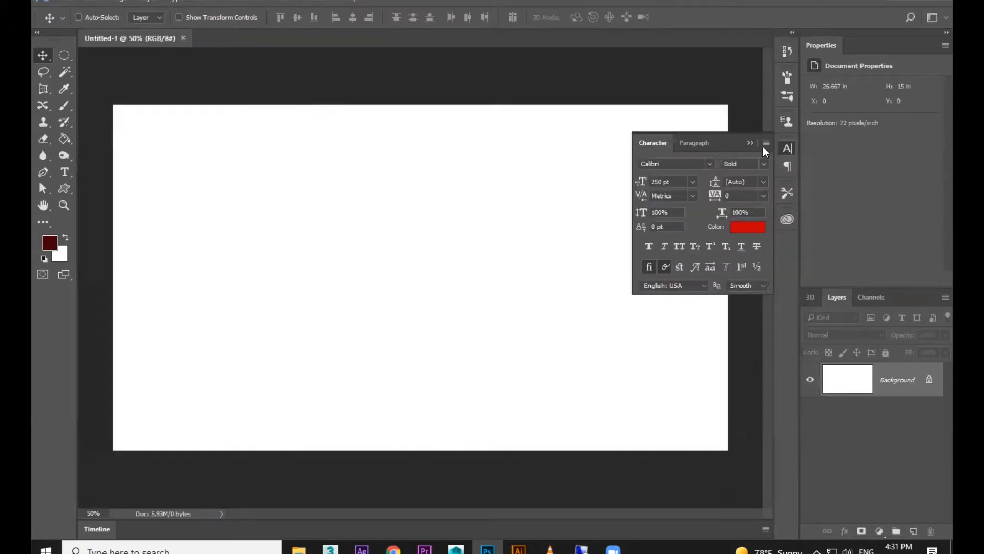
# Collapse the Character settings and place the first five car photos from the photo slide folder into the document as separate layers.
pyautogui.click(787, 148)
pyautogui.click(896, 1)
pyautogui.click(283, 166)
pyautogui.moveTo(279, 254); pyautogui.dragTo(508, 308)
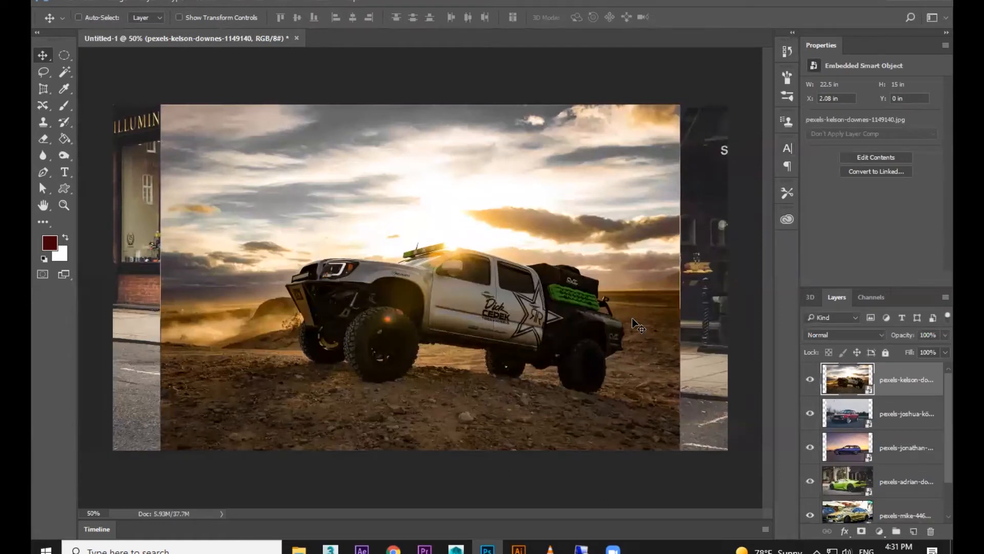
# Scale all five car photo layers together about their centre to about 90%, leaving a white margin around them.
pyautogui.hotkey('ctrl', '-')
pyautogui.scroll(-2, 903, 443)
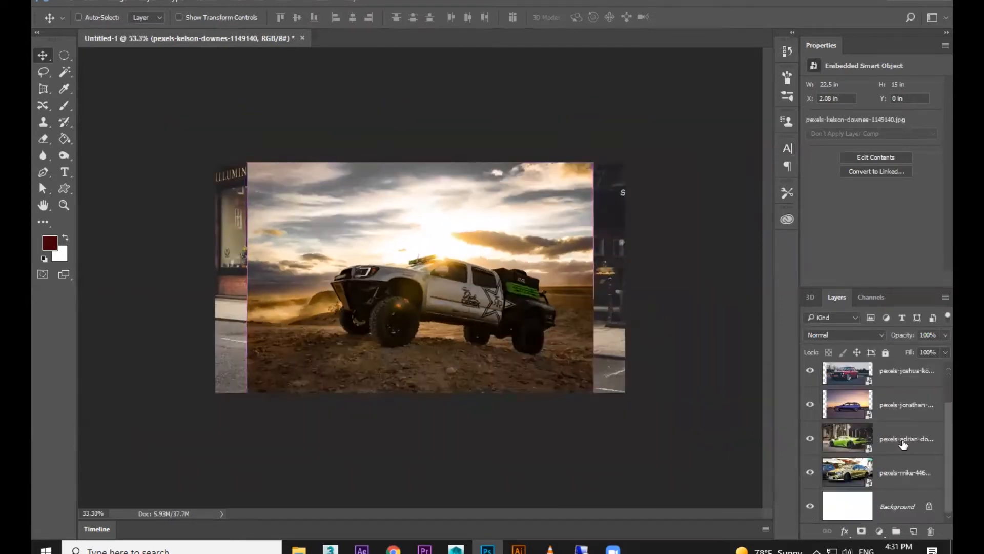
pyautogui.keyDown('shift'); pyautogui.click(896, 474); pyautogui.keyUp('shift')
pyautogui.hotkey('ctrl', 't')
pyautogui.moveTo(626, 163); pyautogui.dragTo(605, 176)
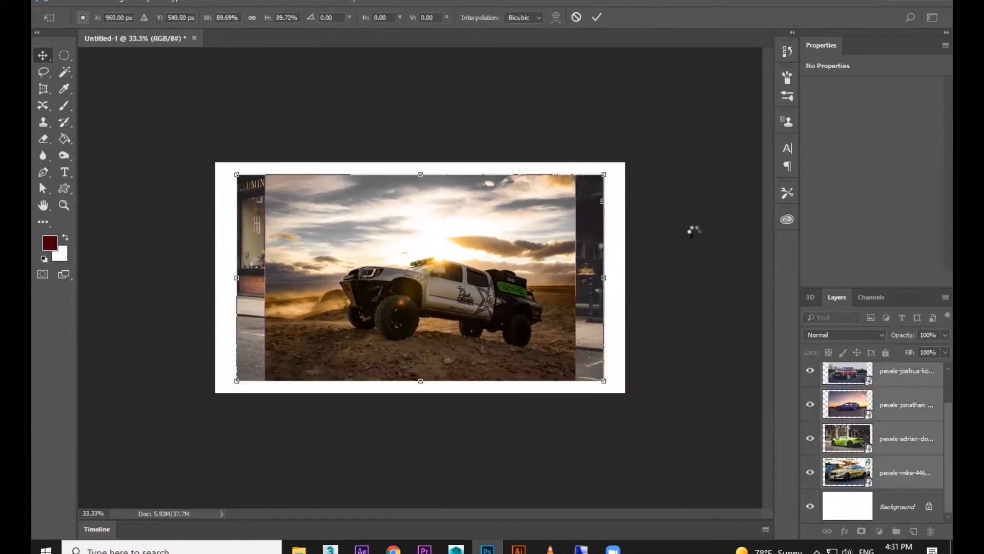
pyautogui.press('Return')
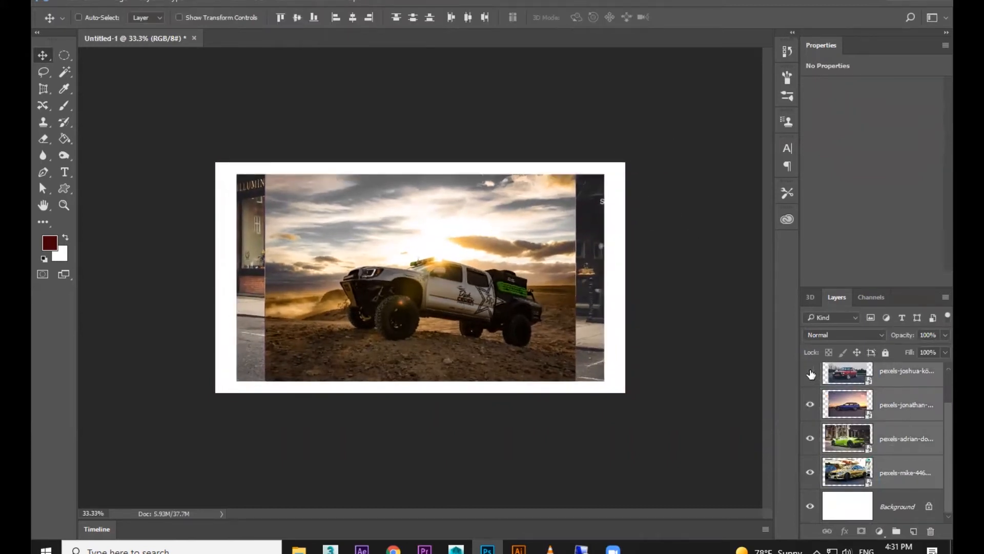
# Hide the green, blue, red and off-road pickup photo layers, leaving only the gold car photo layer visible and selected.
pyautogui.click(810, 439)
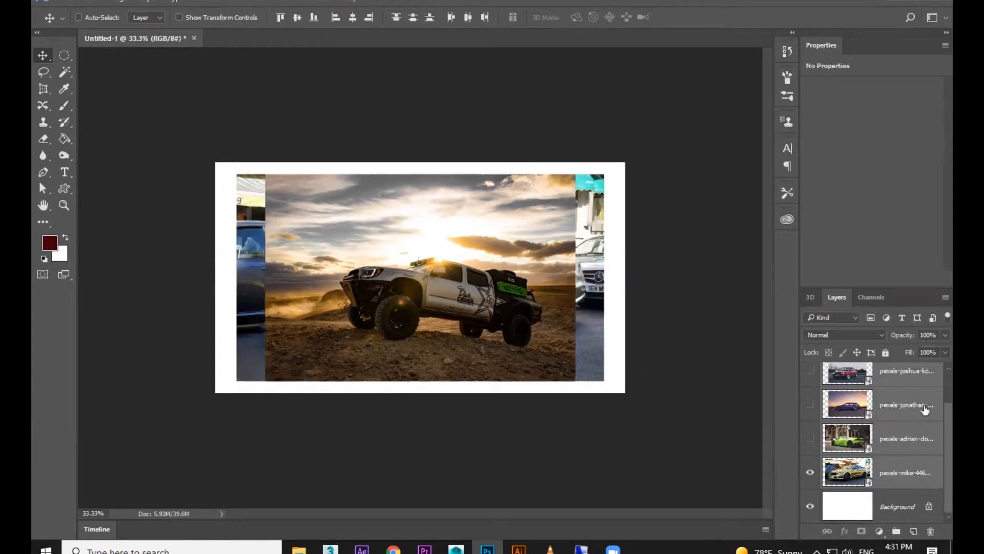
pyautogui.scroll(2, 897, 451)
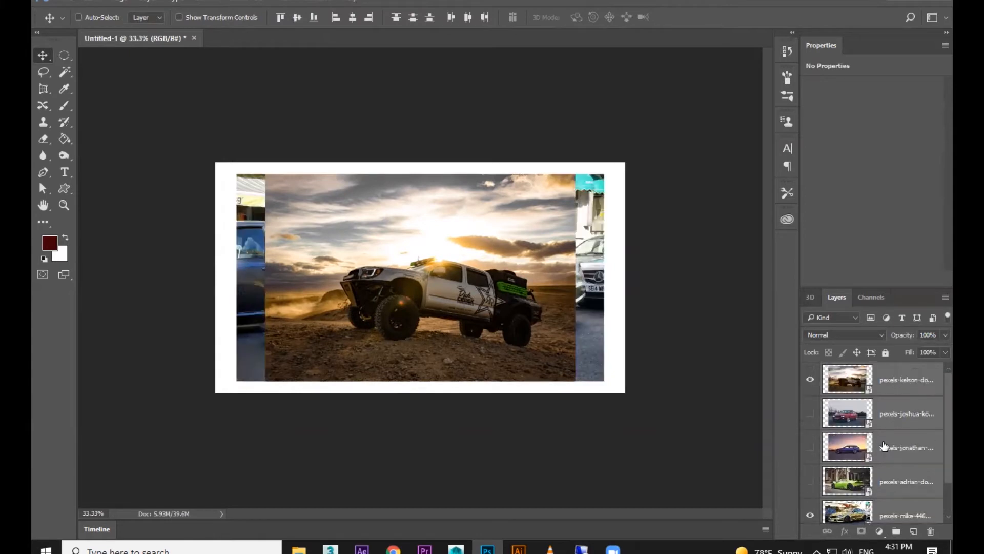
pyautogui.click(809, 380)
pyautogui.scroll(-2, 848, 469)
pyautogui.click(891, 479)
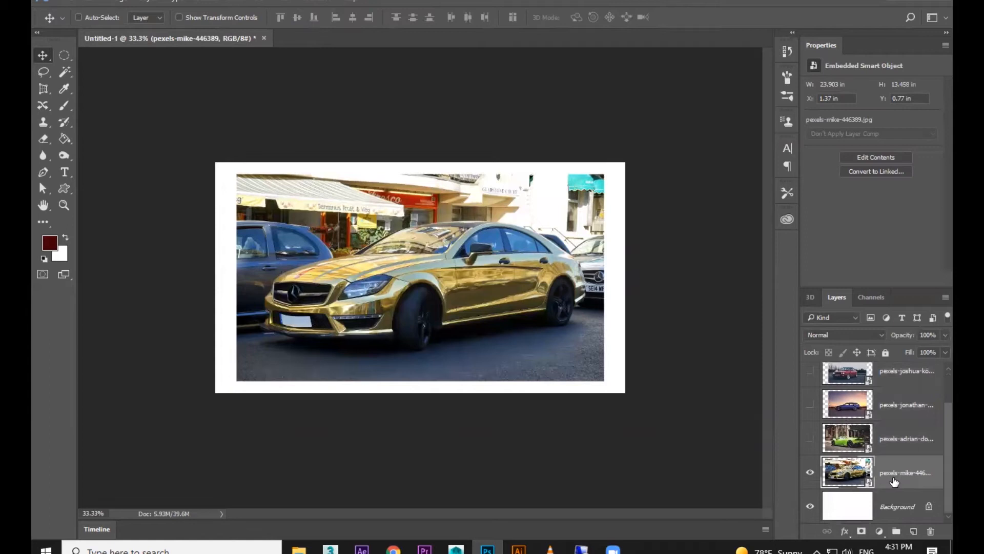
# Unlock the Background layer, restore it after a trial deletion, and fill it with black (000000).
pyautogui.click(870, 507)
pyautogui.click(929, 507)
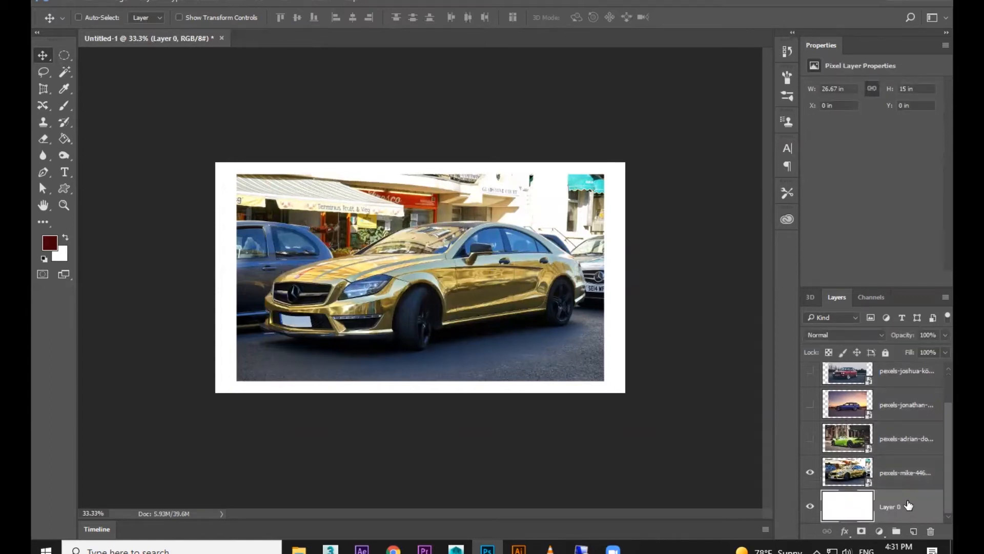
pyautogui.press('Delete')
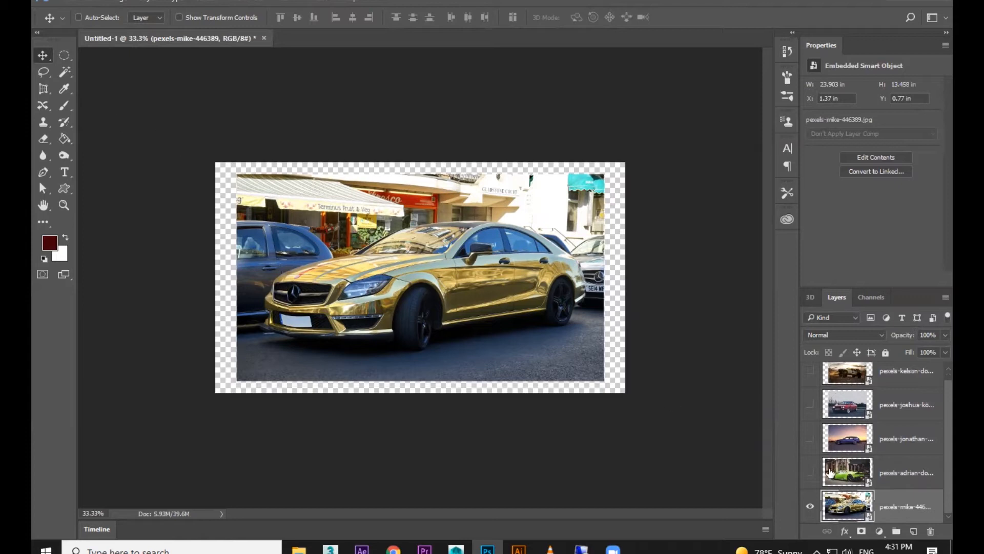
pyautogui.hotkey('ctrl', 'z')
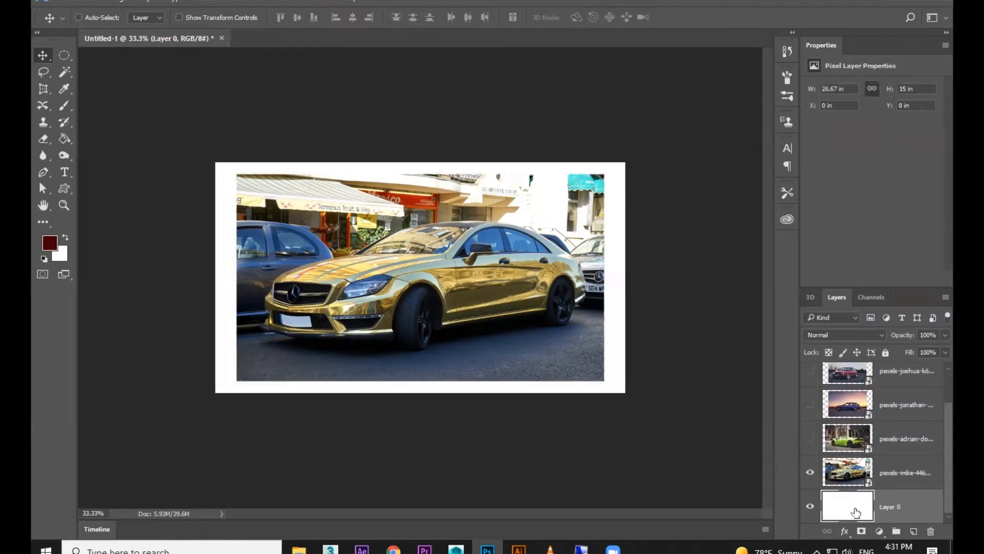
pyautogui.click(50, 243)
pyautogui.write('000000')
pyautogui.click(872, 60)
pyautogui.hotkey('alt', 'BackSpace')
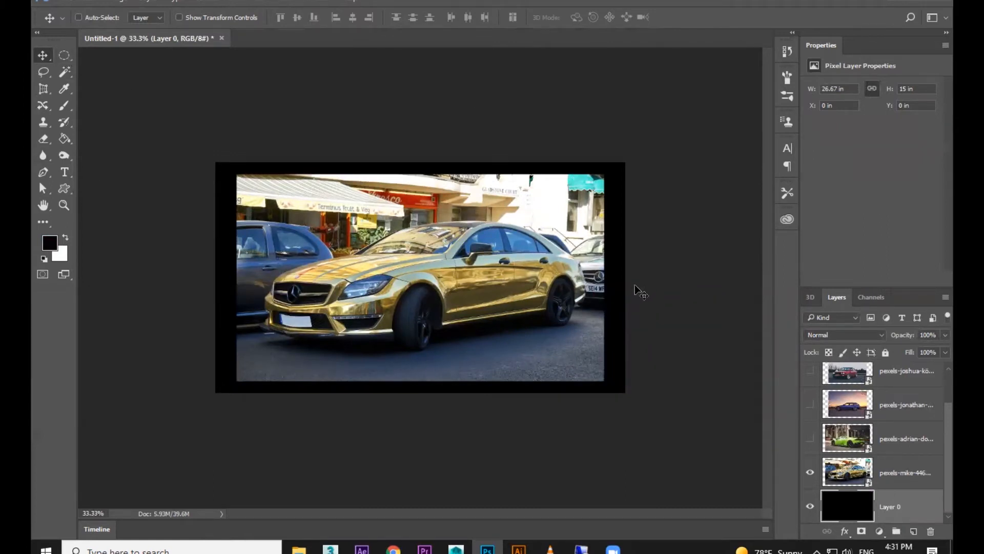
# Scale the gold car photo down about its centre to about 21.07 x 11.86 in.
pyautogui.hotkey('ctrl', 't')
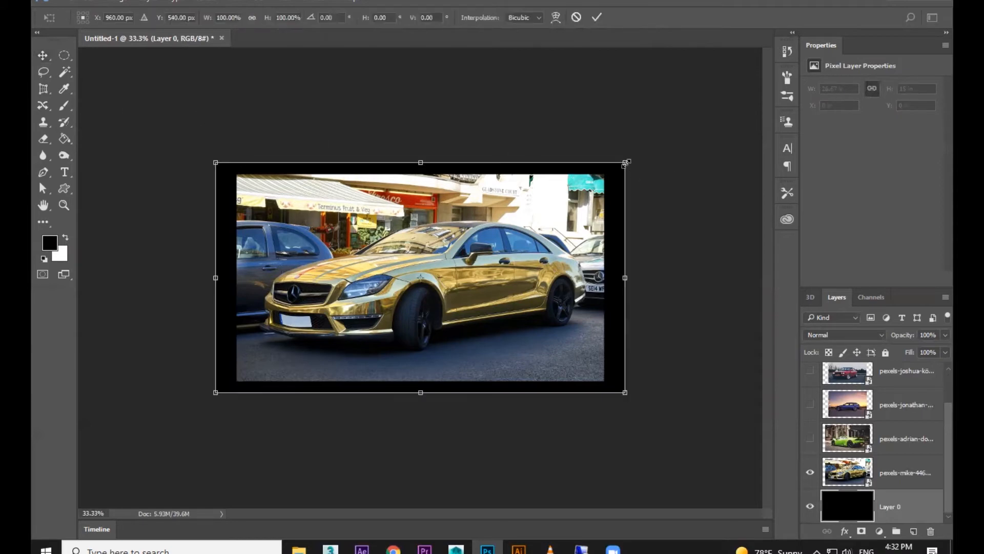
pyautogui.press('Escape')
pyautogui.click(904, 472)
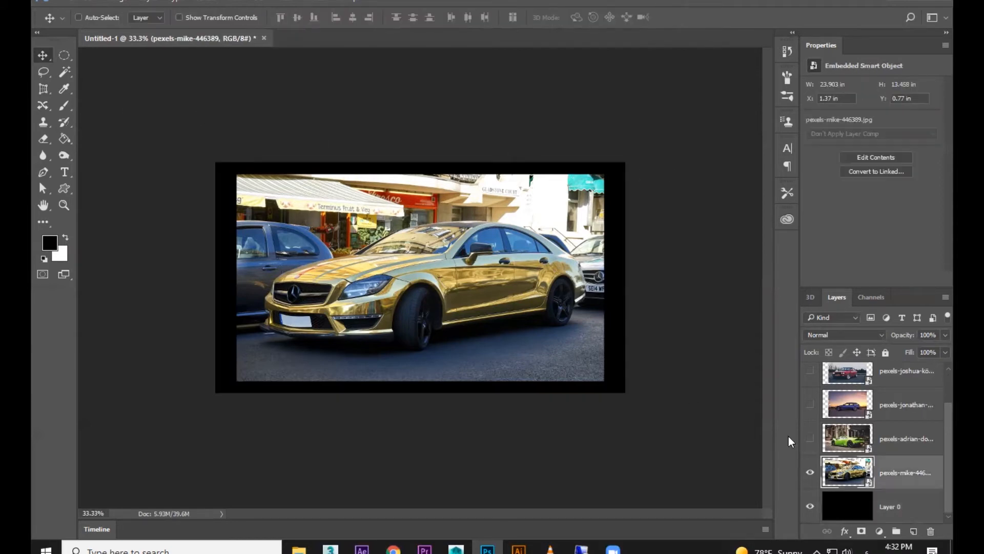
pyautogui.hotkey('ctrl', 't')
pyautogui.moveTo(604, 175); pyautogui.dragTo(583, 187)
pyautogui.press('Return')
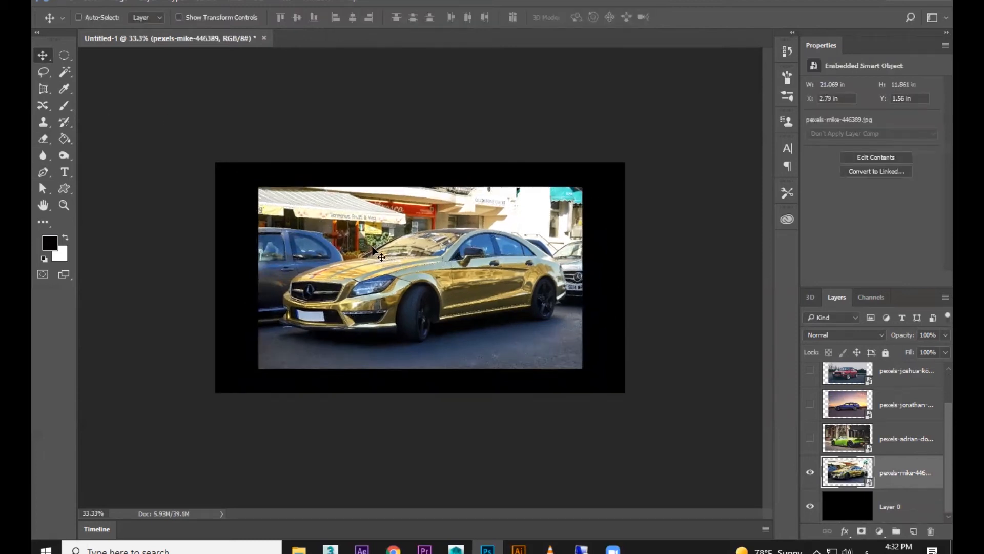
# Add a white Stroke layer style to the gold car photo, positioned inside, with a size of 10 px.
pyautogui.rightClick(893, 470)
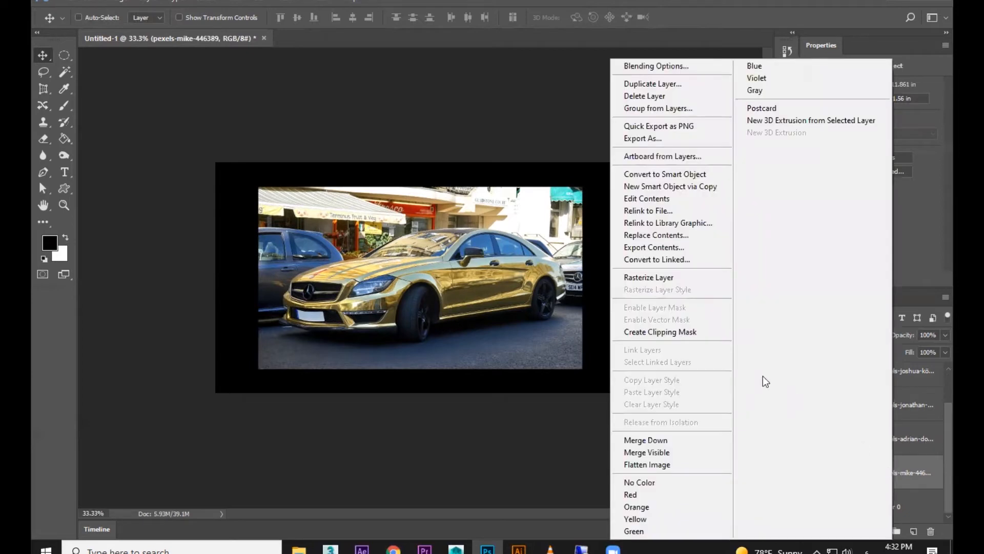
pyautogui.click(676, 65)
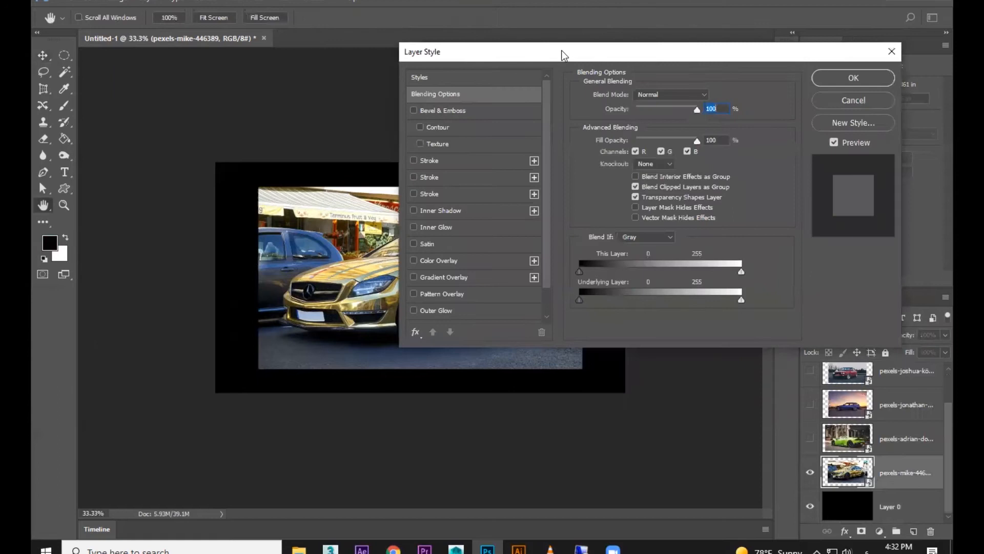
pyautogui.moveTo(562, 51); pyautogui.dragTo(634, 5)
pyautogui.scroll(-2, 614, 180)
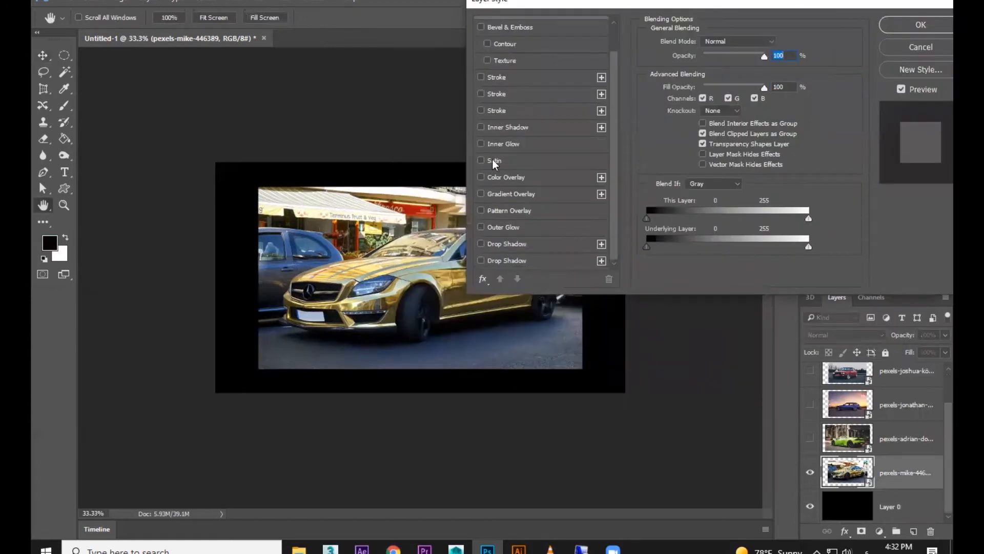
pyautogui.click(487, 94)
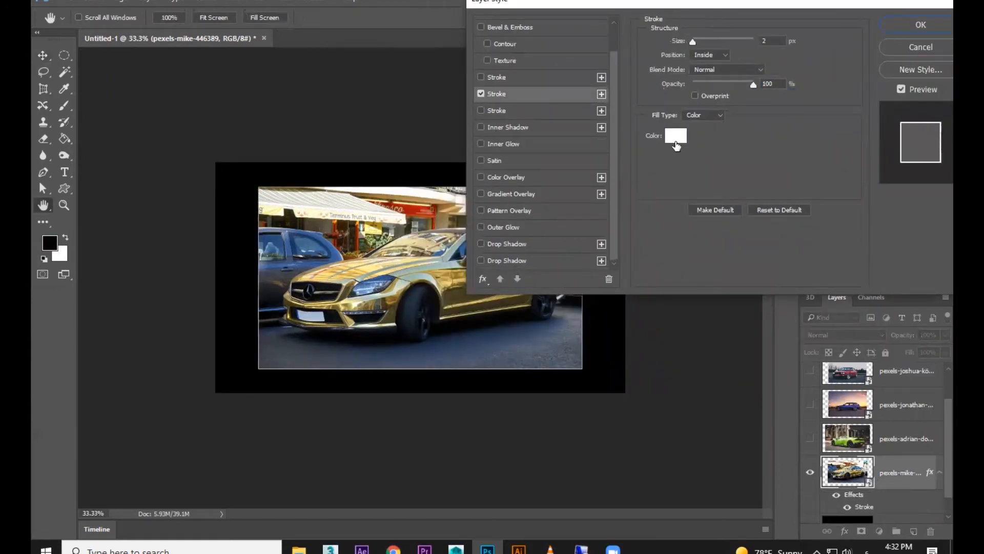
pyautogui.click(674, 135)
pyautogui.click(871, 63)
pyautogui.click(773, 40)
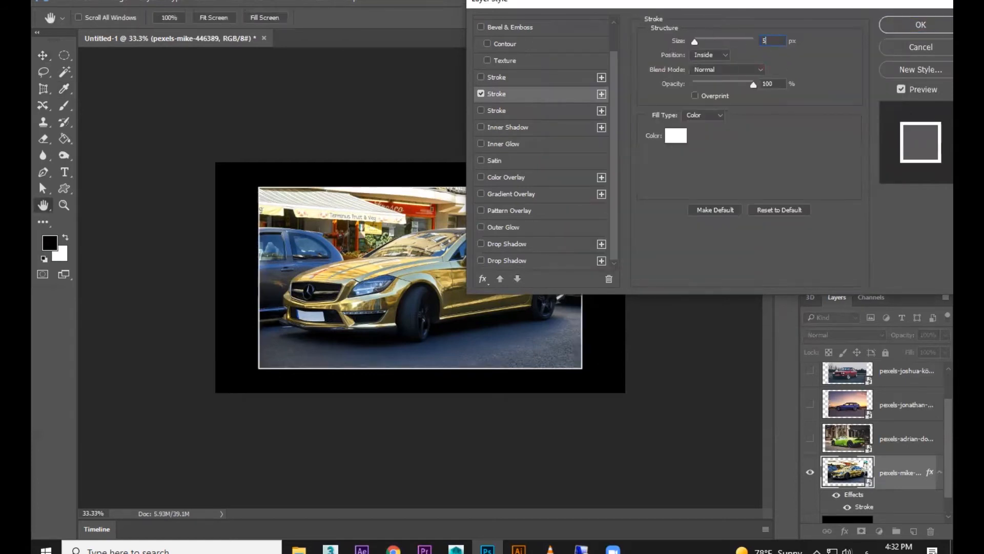
pyautogui.press('Return')
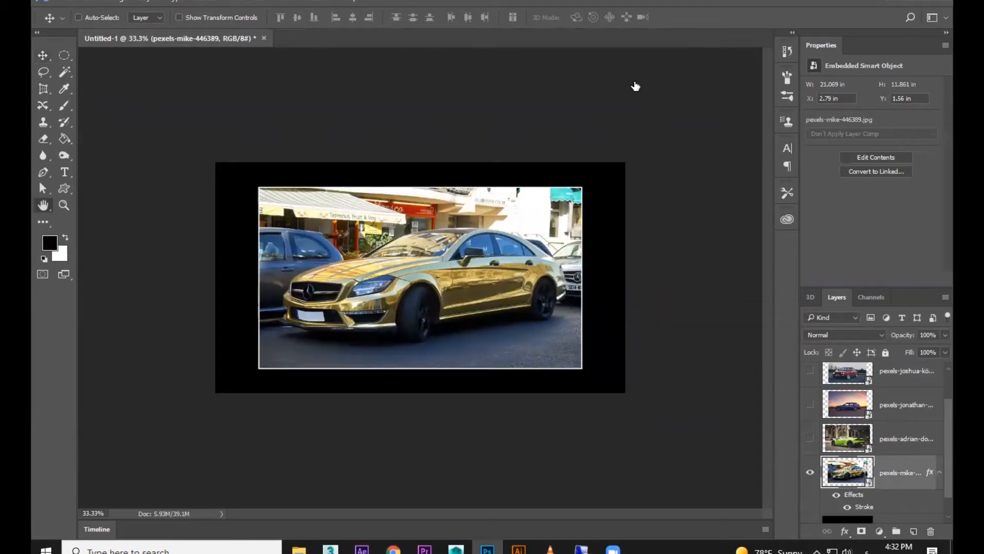
pyautogui.write('10')
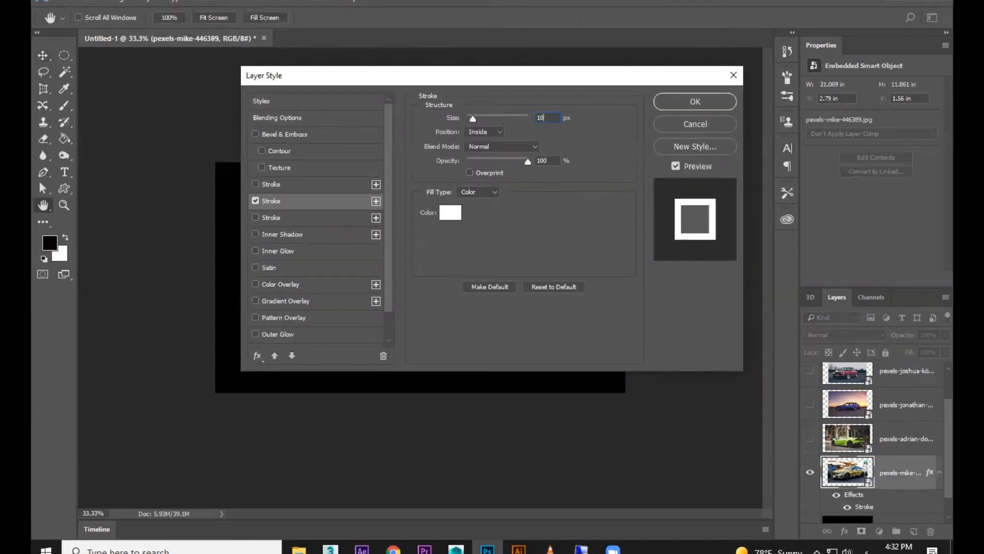
pyautogui.click(708, 105)
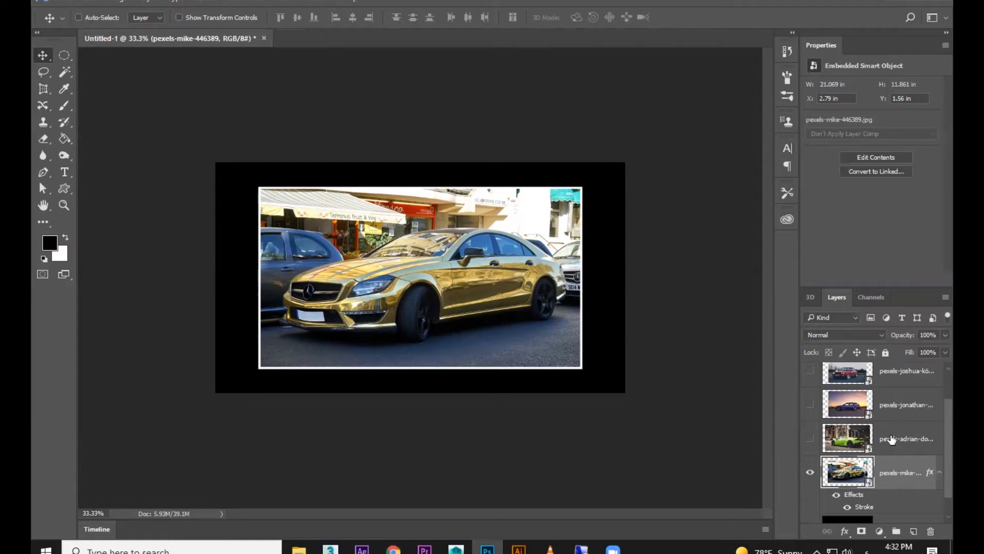
# Show the green car photo, lower its opacity to 73% and scale it to match the gold car's frame, about 20.99 x 11.82 in.
pyautogui.click(810, 441)
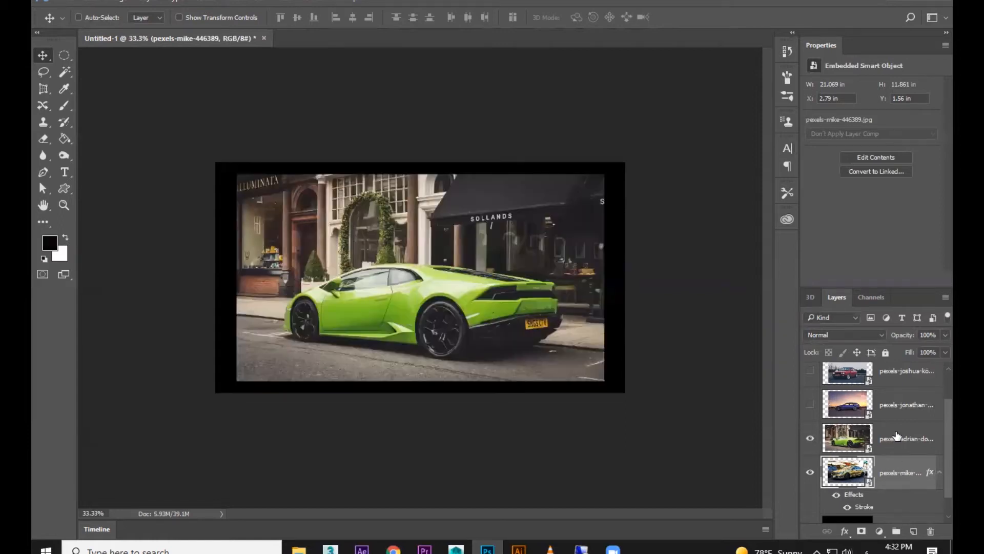
pyautogui.click(902, 440)
pyautogui.click(928, 348)
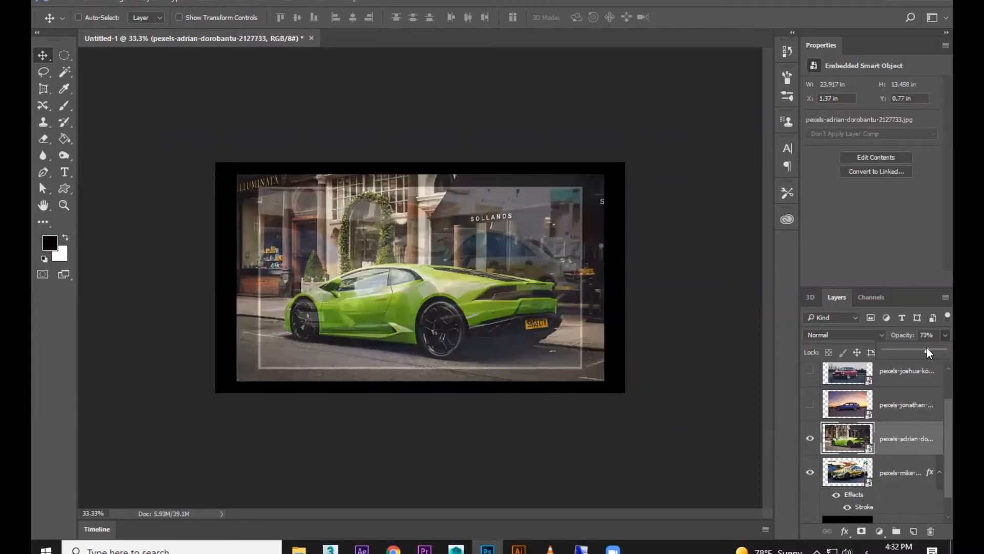
pyautogui.hotkey('ctrl', 't')
pyautogui.moveTo(605, 174); pyautogui.dragTo(583, 187)
pyautogui.press('Return')
# Copy the gold car's stroke layer style onto the green car layer and hide the gold car layer.
pyautogui.click(899, 472)
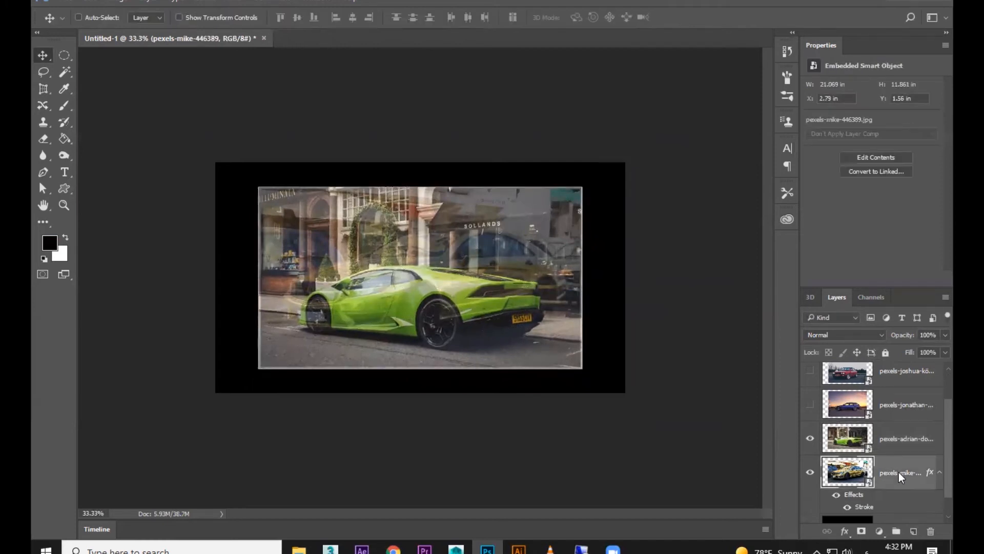
pyautogui.rightClick(899, 472)
pyautogui.click(715, 311)
pyautogui.click(889, 439)
pyautogui.rightClick(888, 436)
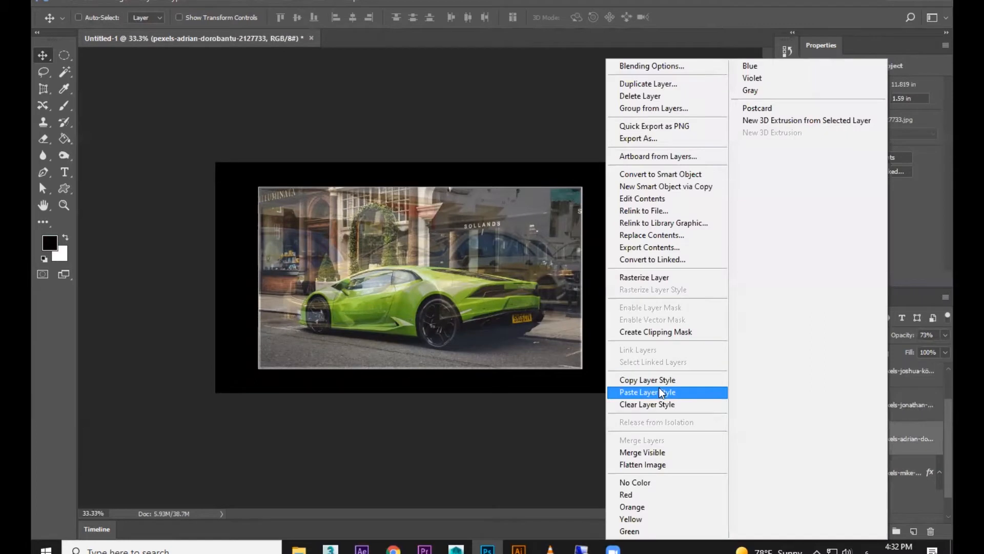
pyautogui.click(659, 386)
pyautogui.click(810, 496)
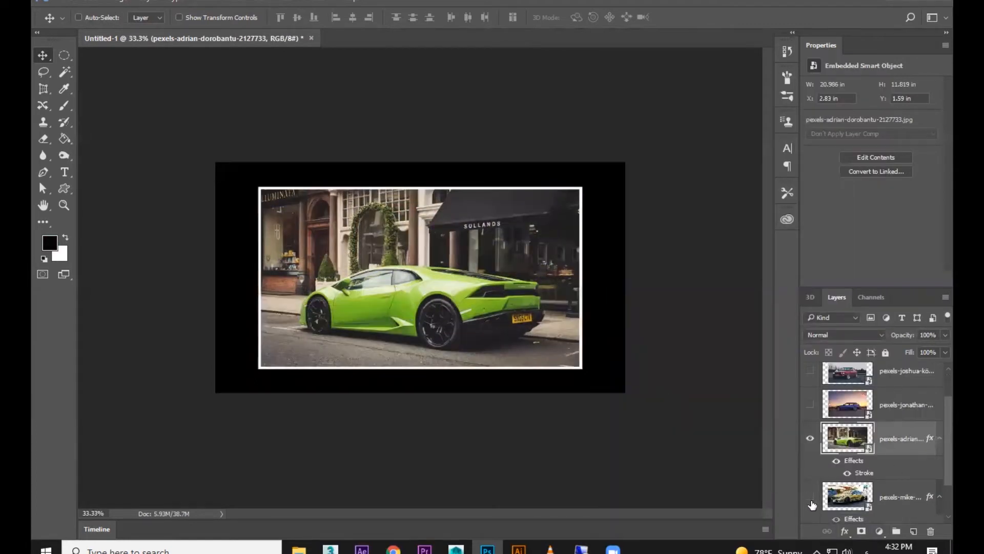
# Show the blue car photo and scale it about its centre to the green car frame's width, about 21.03 x 13.99 in.
pyautogui.click(889, 405)
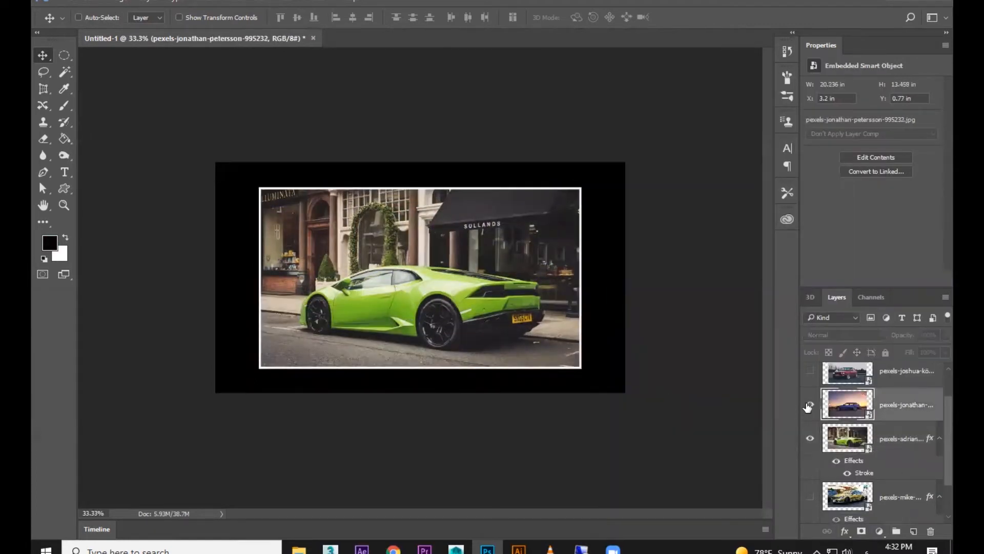
pyautogui.click(810, 405)
pyautogui.hotkey('ctrl', 't')
pyautogui.moveTo(577, 173); pyautogui.dragTo(582, 166)
pyautogui.press('Return')
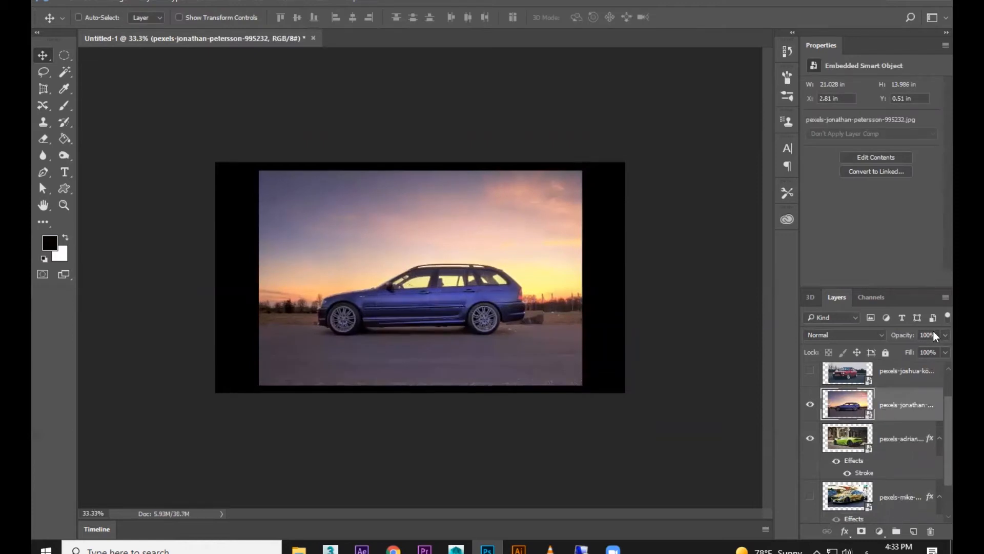
# Lower the blue car layer's opacity to 77%, rasterize it and switch to the Rectangular Marquee tool.
pyautogui.moveTo(931, 349); pyautogui.dragTo(932, 350)
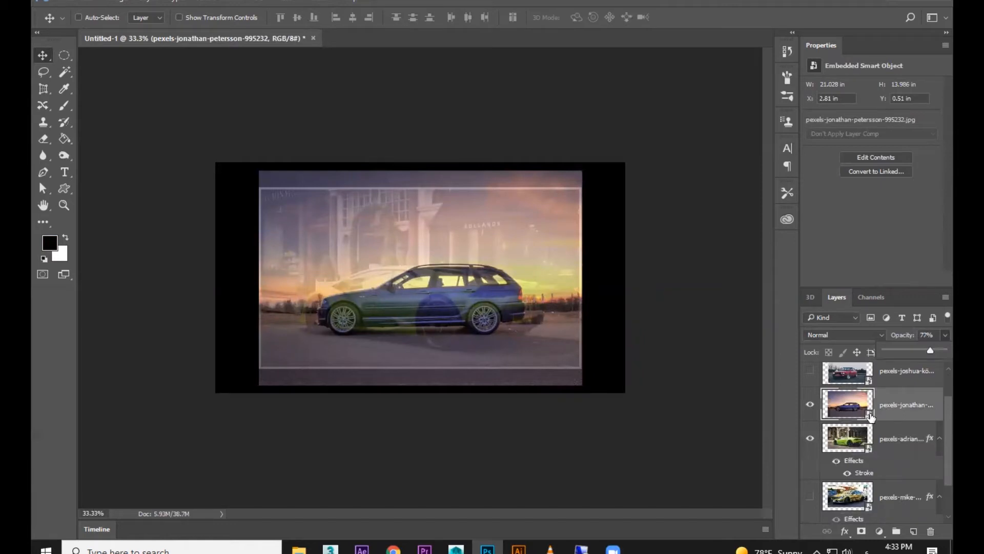
pyautogui.rightClick(881, 404)
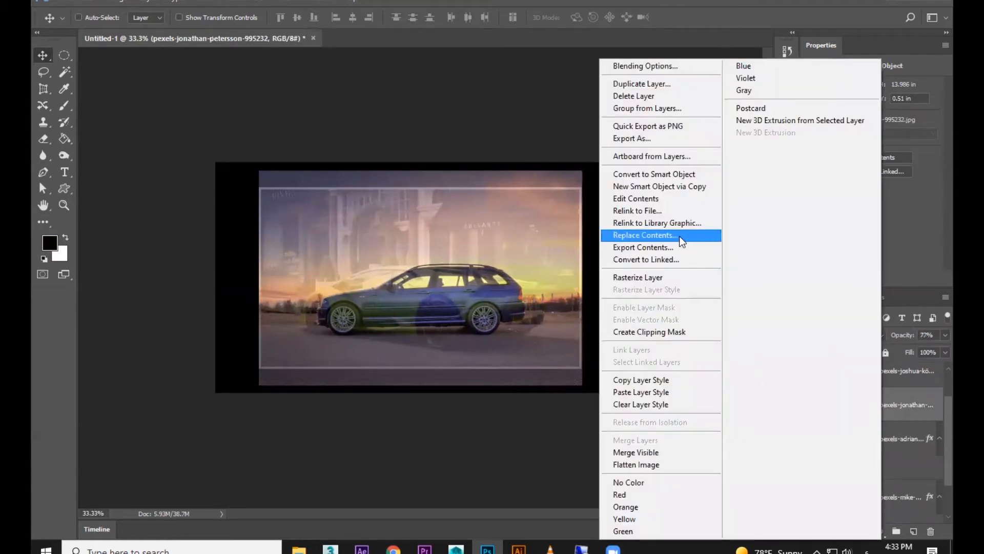
pyautogui.click(666, 276)
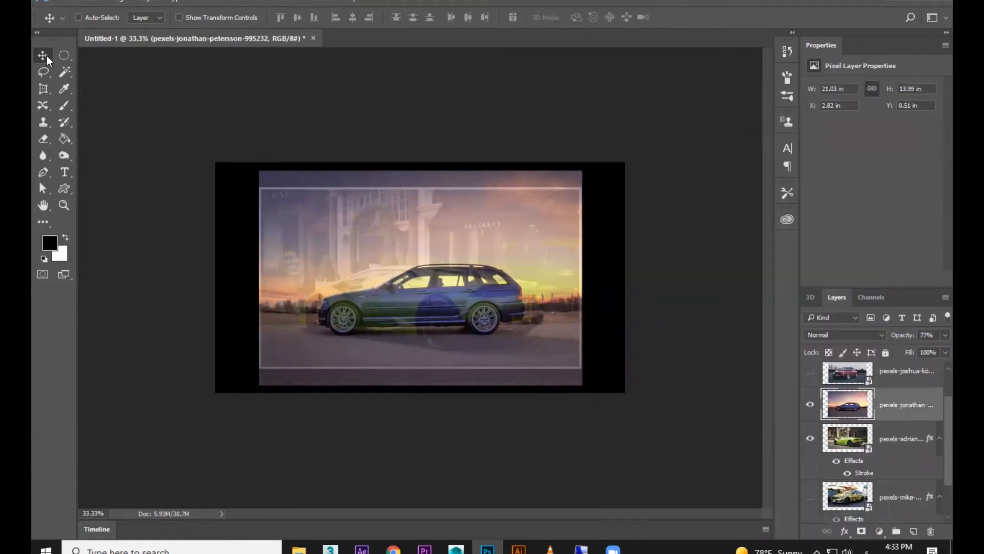
pyautogui.click(61, 53)
pyautogui.click(129, 55)
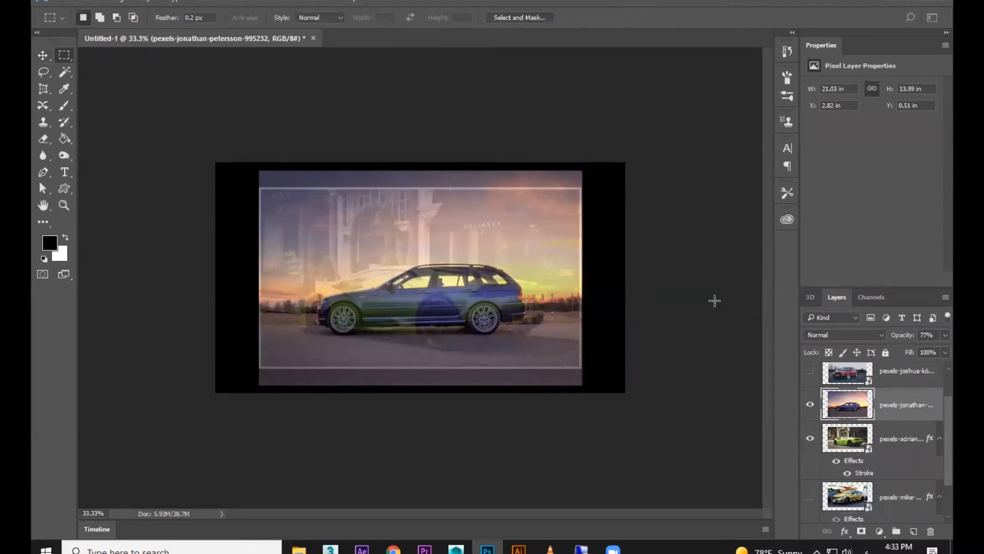
# Load the green car photo's outline as a selection and remove the parts of the blue car photo outside it.
pyautogui.click(880, 447)
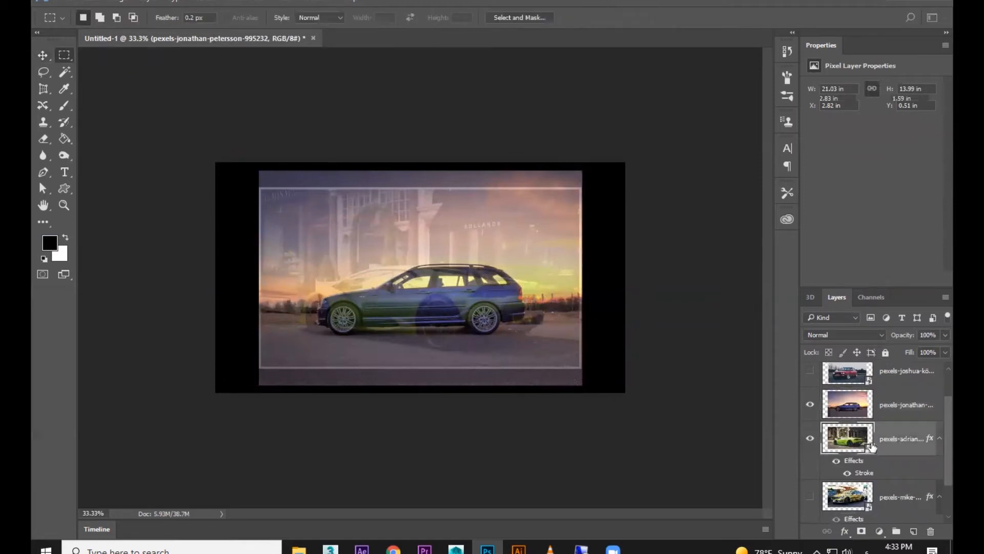
pyautogui.keyDown('ctrl'); pyautogui.click(846, 440); pyautogui.keyUp('ctrl')
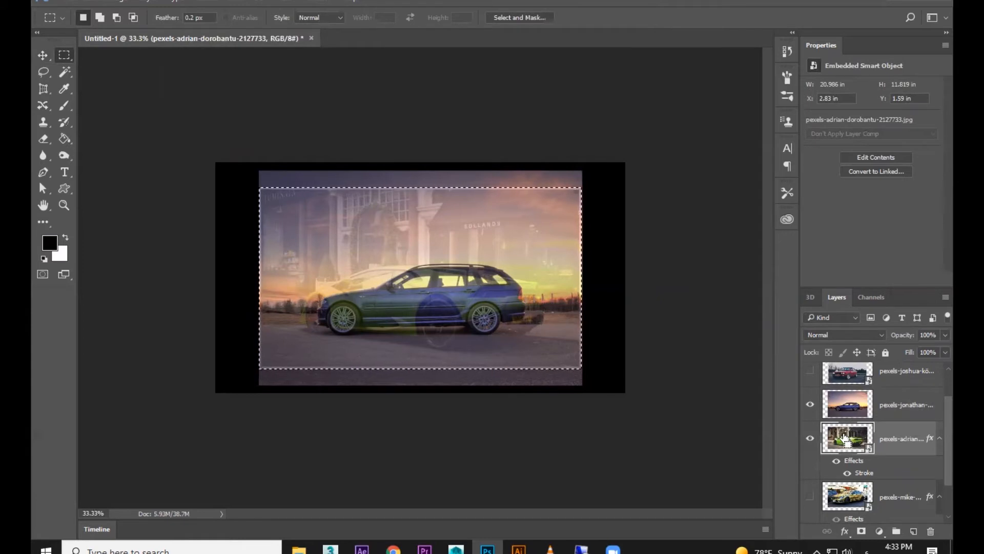
pyautogui.click(883, 406)
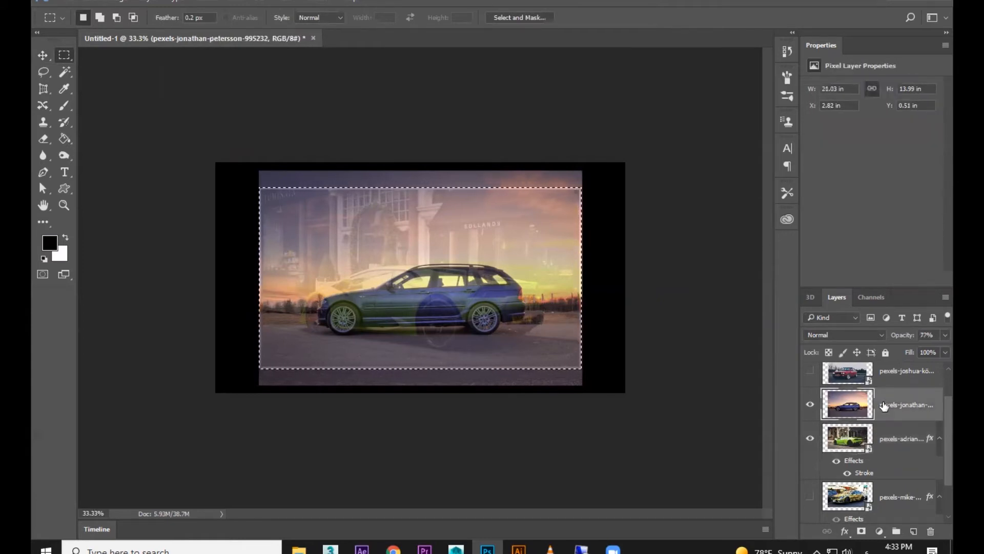
pyautogui.hotkey('ctrl', 'shift', 'i')
pyautogui.hotkey('ctrl', 'shift', 'i')
pyautogui.click(213, 1)
pyautogui.click(224, 48)
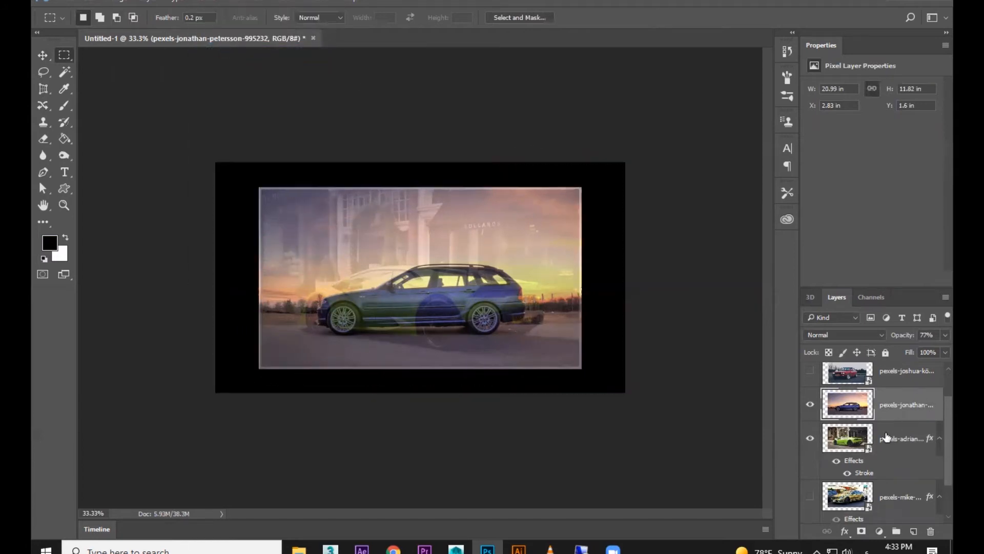
# Restore the blue car layer's opacity to 100% and paste the copied stroke layer style onto it.
pyautogui.rightClick(894, 408)
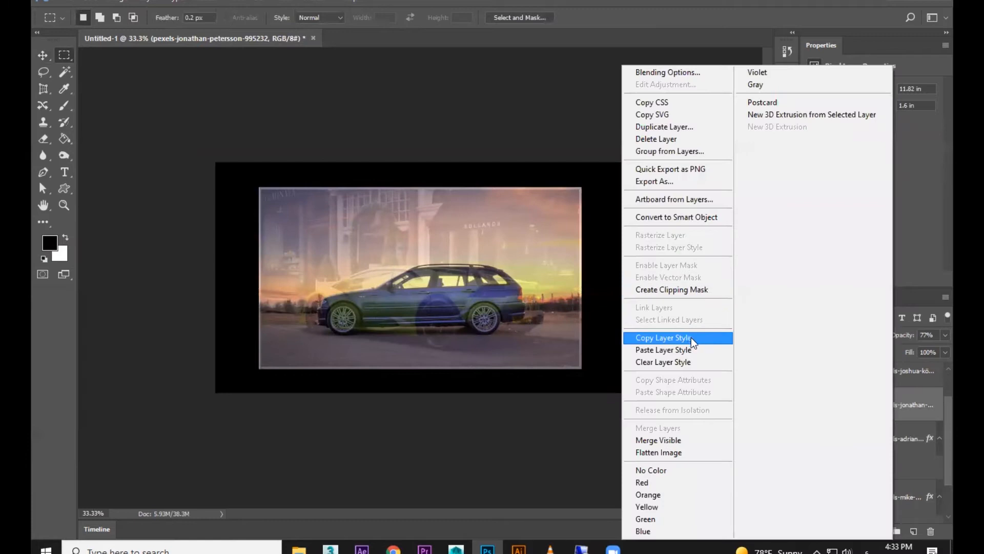
pyautogui.click(688, 351)
pyautogui.moveTo(896, 410); pyautogui.dragTo(891, 433)
pyautogui.click(887, 401)
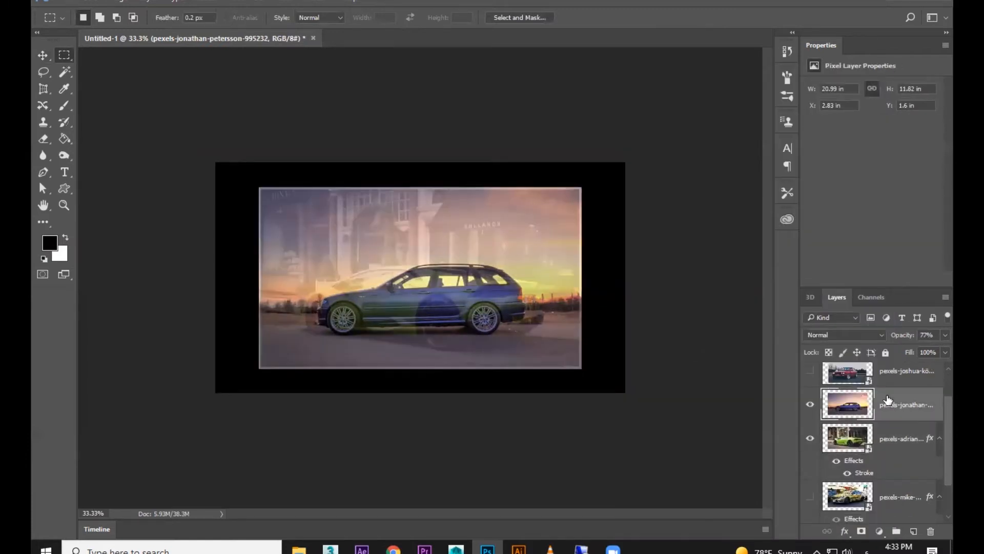
pyautogui.press('0')
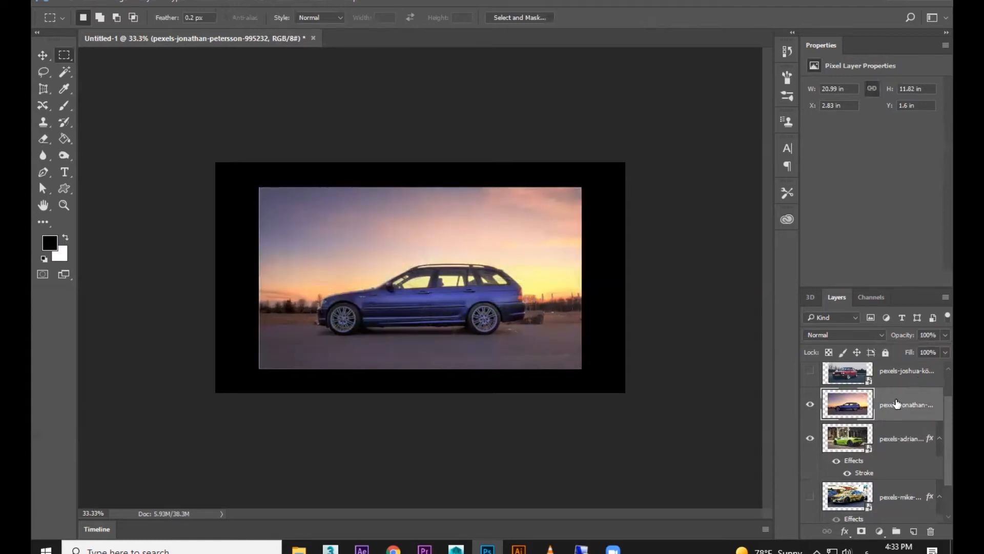
pyautogui.rightClick(895, 405)
pyautogui.click(707, 350)
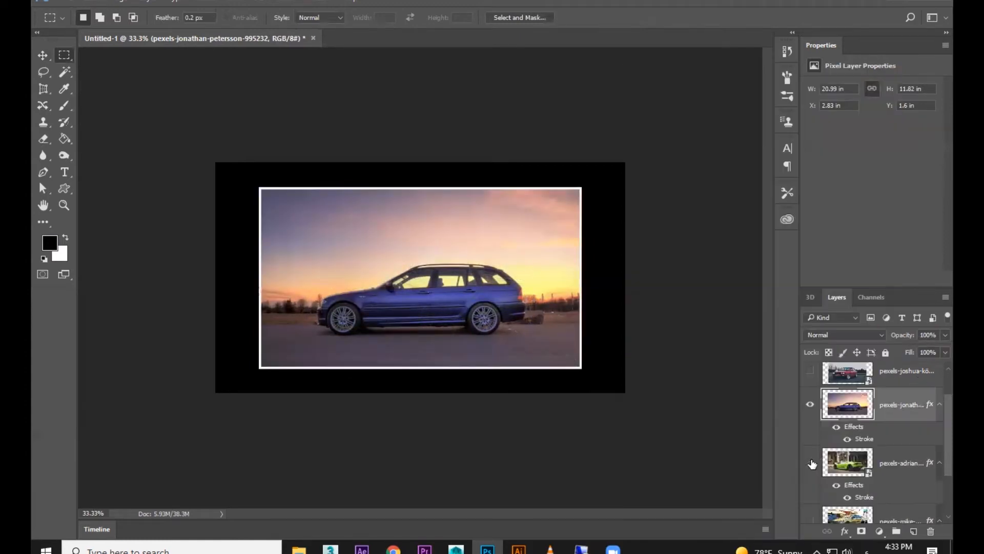
# Show the red car photo, lower its opacity to 70% and scale it about its centre to about 21.44 x 14.31 in.
pyautogui.click(827, 419)
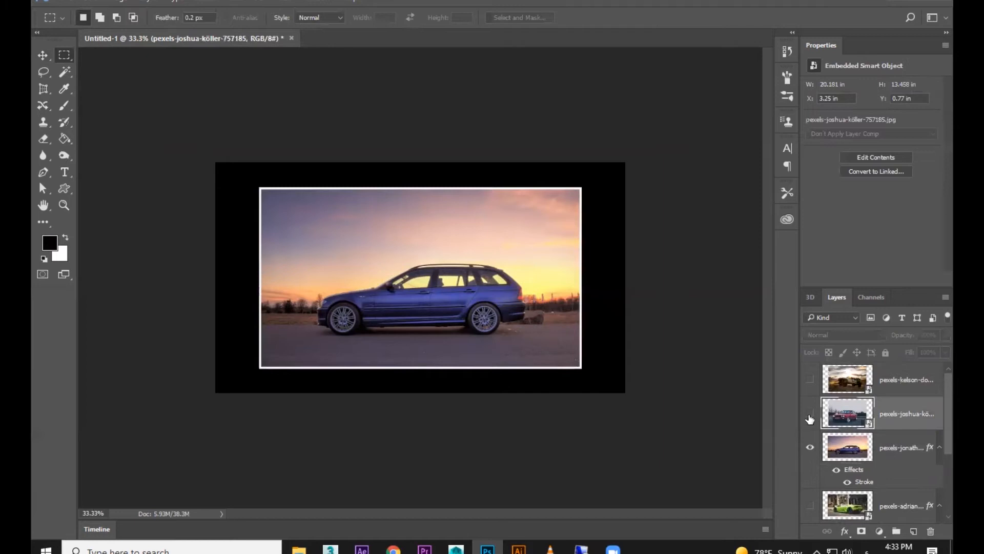
pyautogui.click(809, 414)
pyautogui.click(945, 335)
pyautogui.click(926, 350)
pyautogui.hotkey('ctrl', 't')
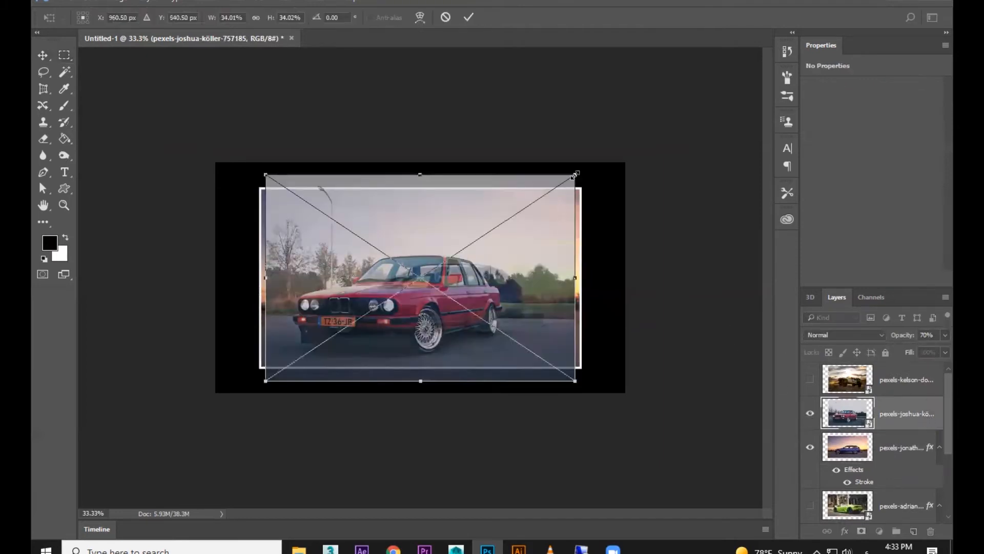
pyautogui.moveTo(581, 175); pyautogui.dragTo(583, 166)
# Rasterize the red car layer at 100% opacity and remove the parts of the photo outside the blue car photo's outline.
pyautogui.press('m')
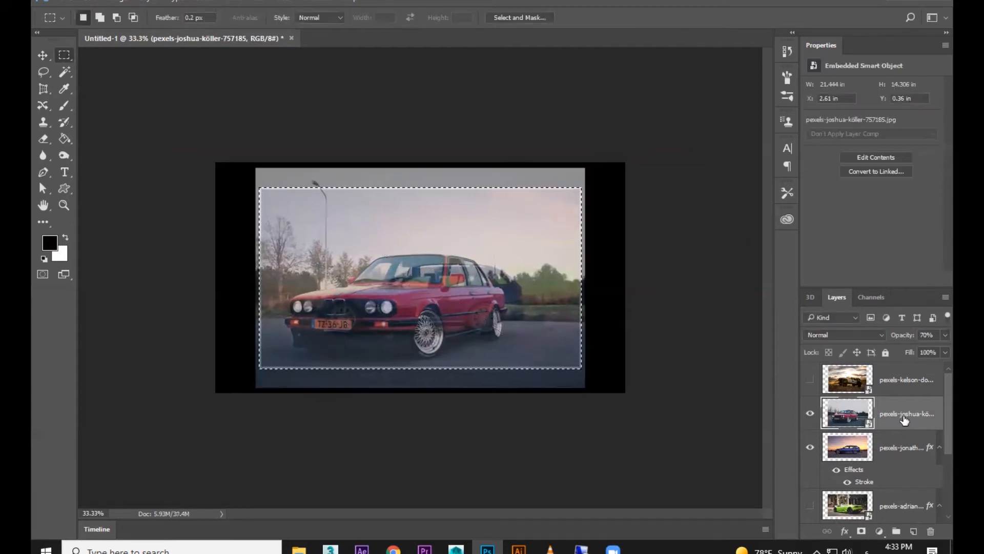
pyautogui.rightClick(887, 415)
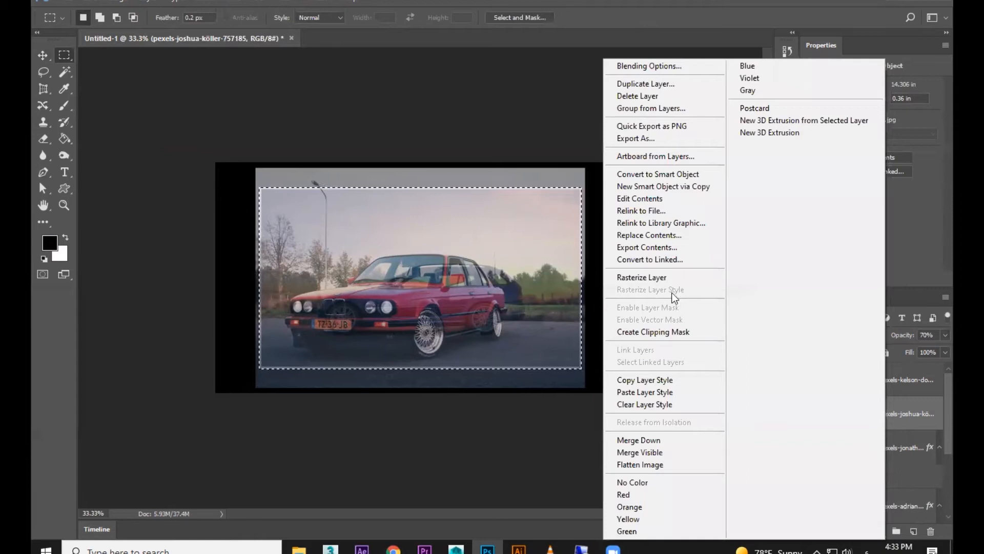
pyautogui.click(671, 276)
pyautogui.click(945, 335)
pyautogui.moveTo(924, 351); pyautogui.dragTo(934, 351)
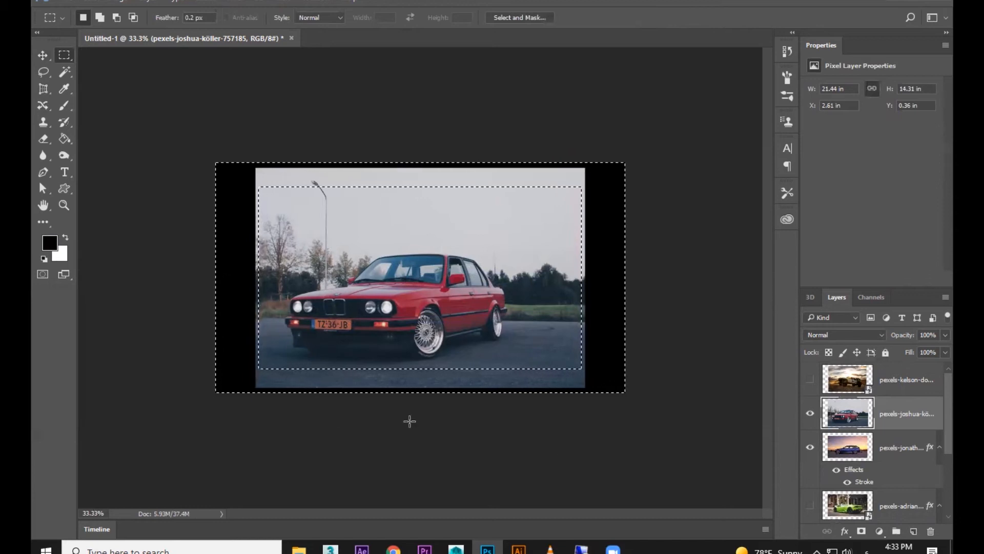
pyautogui.press('Delete')
pyautogui.hotkey('ctrl', 'd')
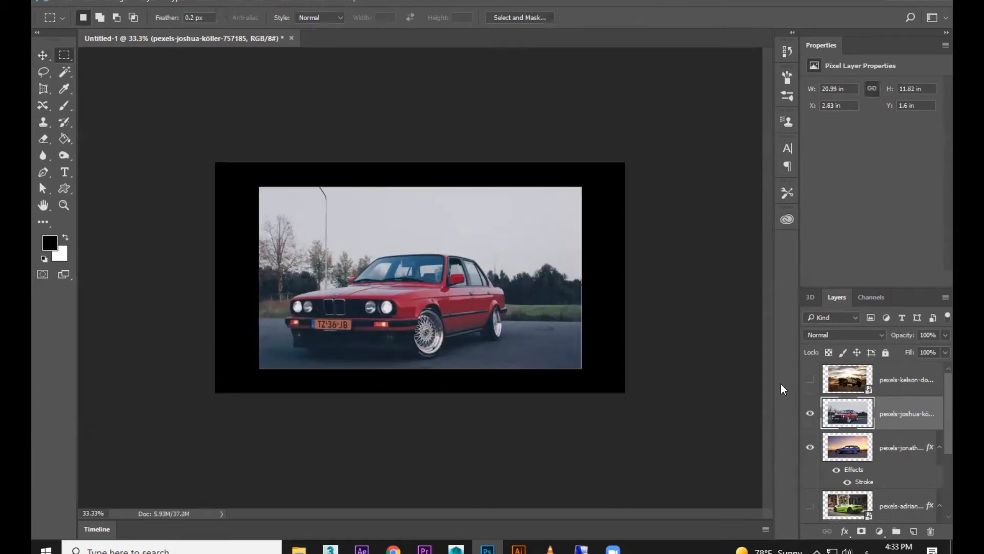
# Paste the stroke layer style onto the red car layer and hide the blue car layer.
pyautogui.rightClick(901, 415)
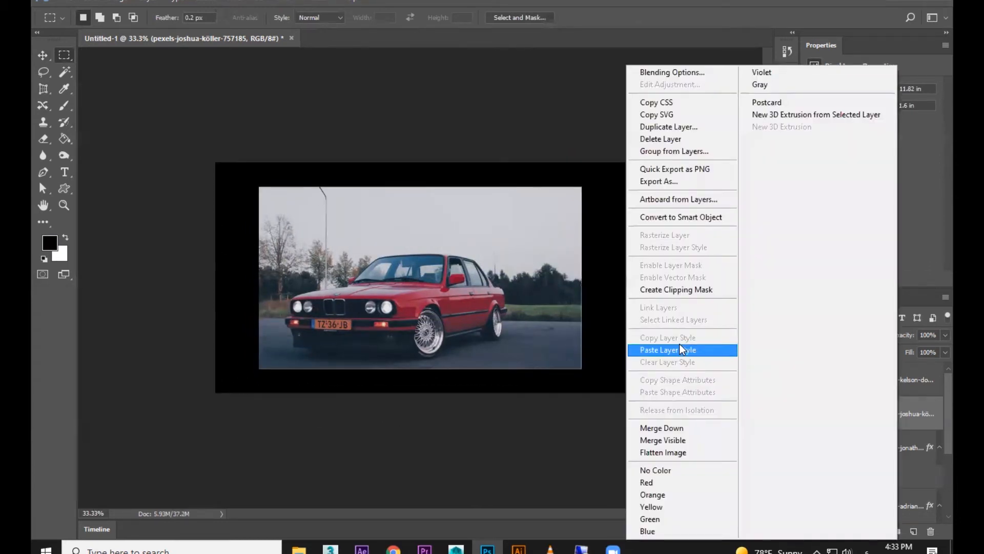
pyautogui.click(682, 349)
pyautogui.click(810, 471)
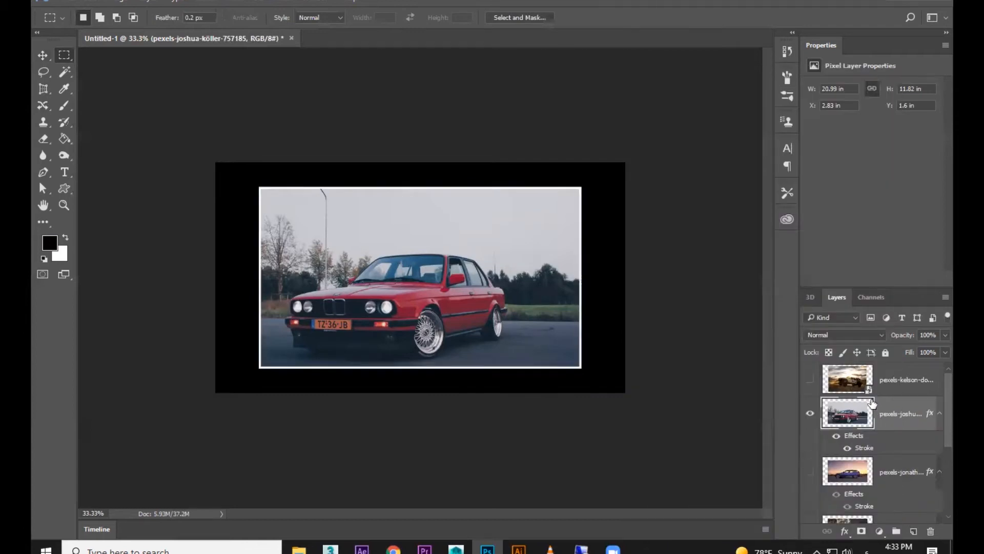
# Show the pickup truck photo, lower its opacity to 62% and scale it about its centre to about 21.42 x 14.28 in.
pyautogui.click(891, 380)
pyautogui.click(810, 379)
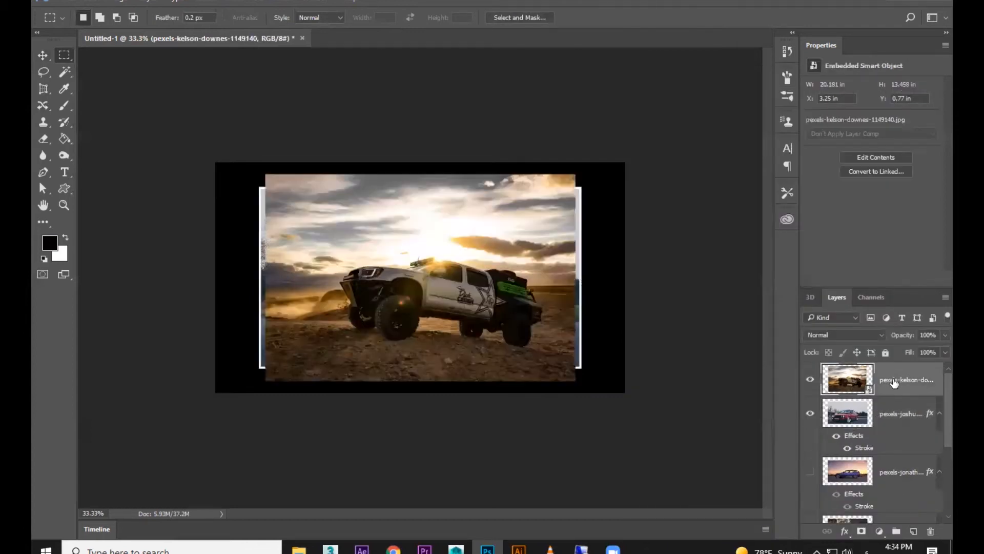
pyautogui.click(944, 335)
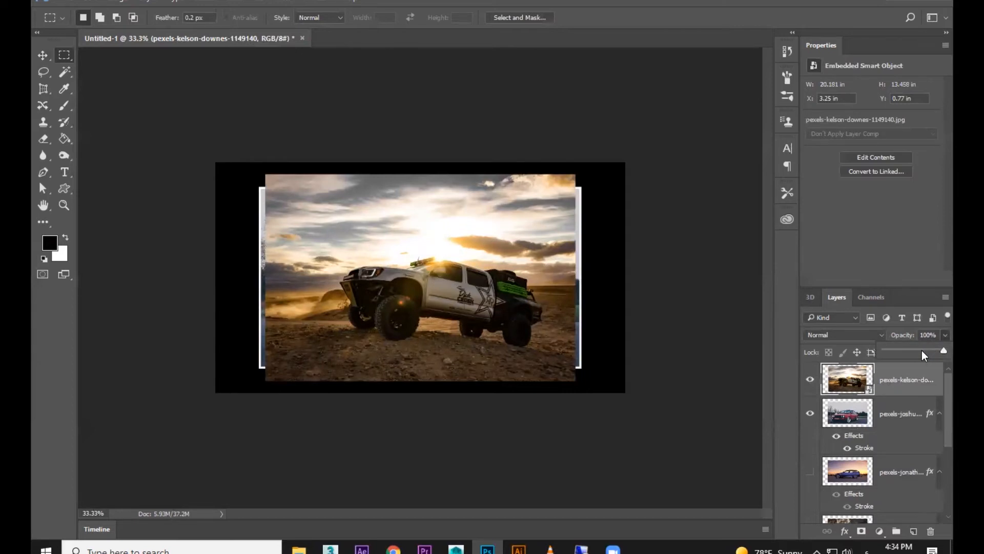
pyautogui.moveTo(924, 355); pyautogui.dragTo(920, 353)
pyautogui.hotkey('ctrl', 't')
pyautogui.moveTo(584, 178); pyautogui.dragTo(593, 172)
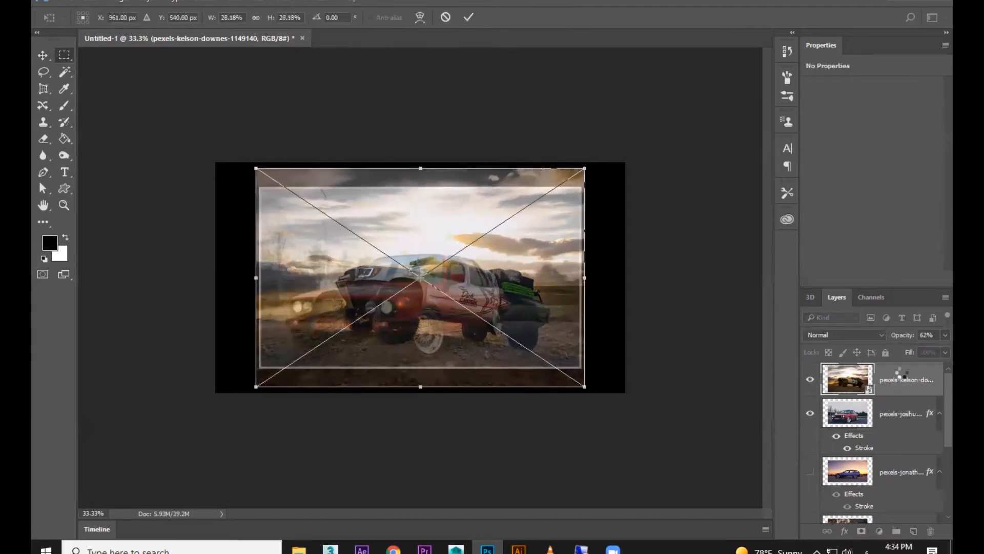
# Restore the truck layer's opacity to 100%, load the red car photo's outline as a selection and rasterize the truck layer.
pyautogui.click(945, 335)
pyautogui.moveTo(933, 347); pyautogui.dragTo(948, 346)
pyautogui.keyDown('ctrl'); pyautogui.click(849, 413); pyautogui.keyUp('ctrl')
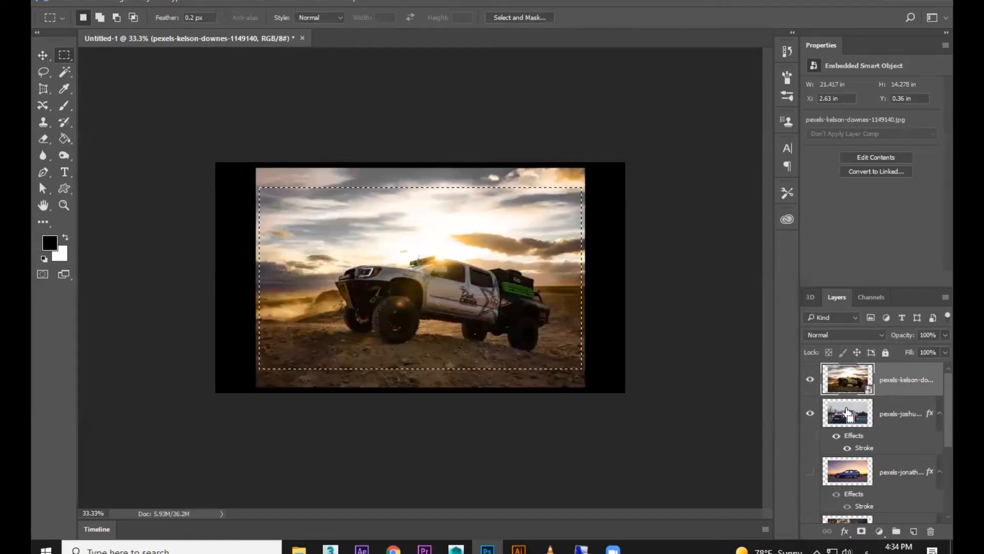
pyautogui.rightClick(892, 382)
pyautogui.click(663, 277)
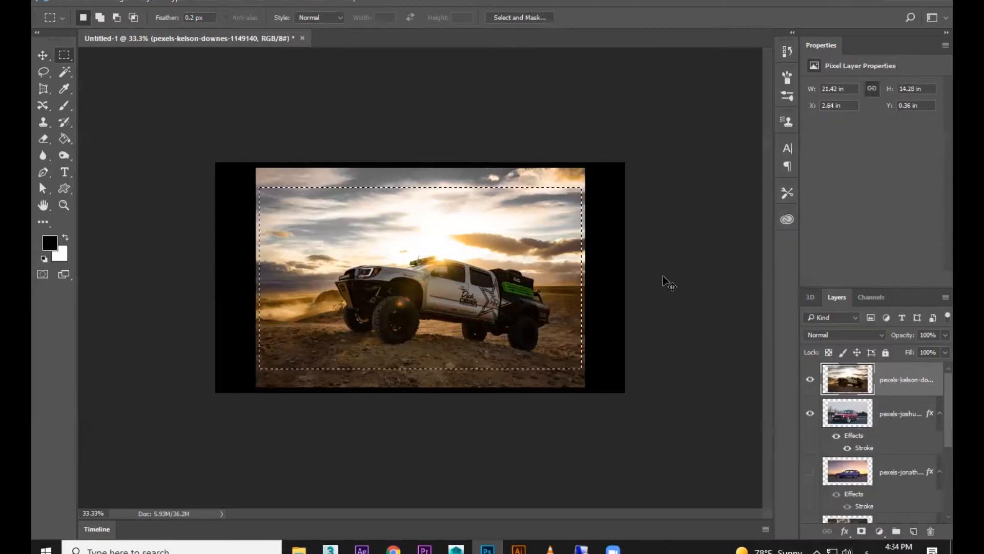
# Invert the selection to remove the truck photo's outer parts and paste the stroke layer style onto the truck layer.
pyautogui.click(208, 2)
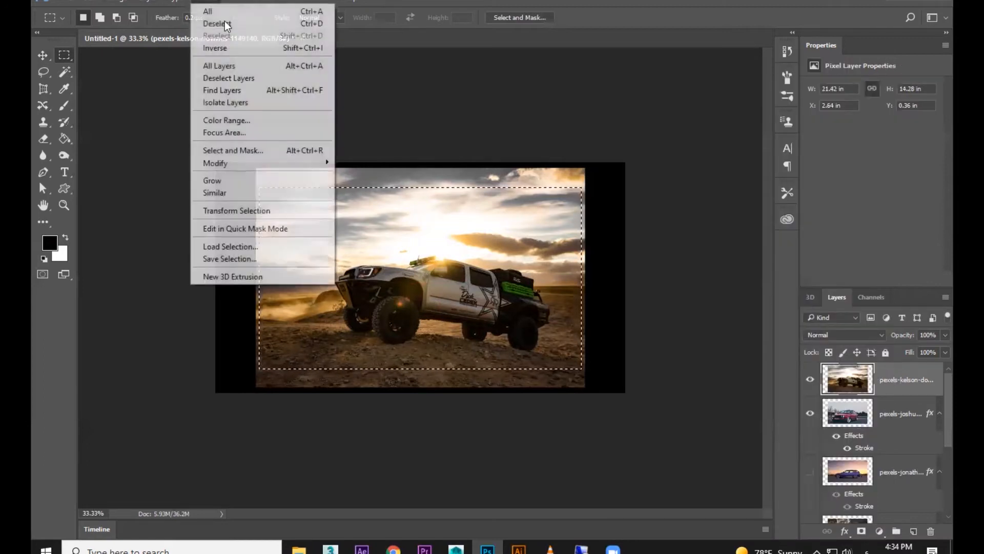
pyautogui.click(226, 50)
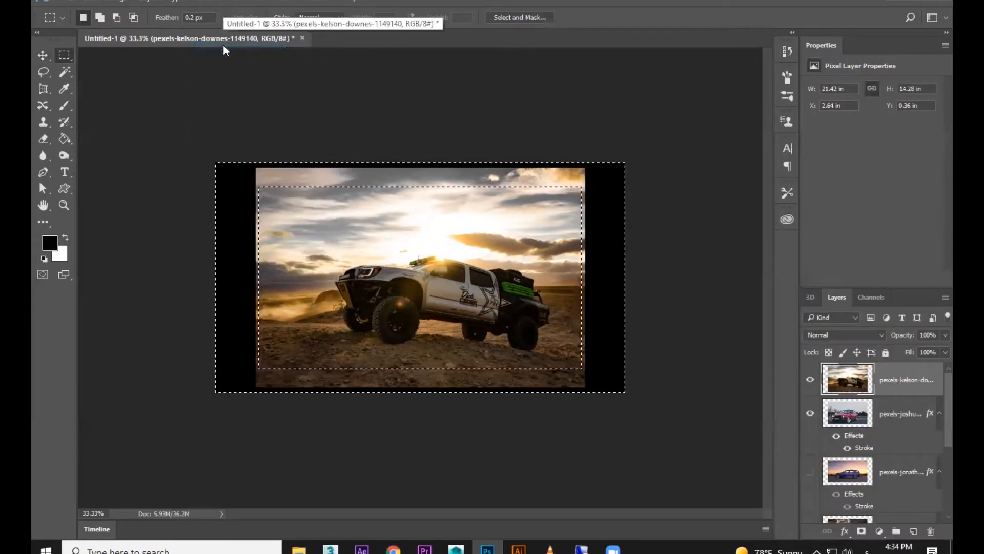
pyautogui.press('Delete')
pyautogui.rightClick(900, 377)
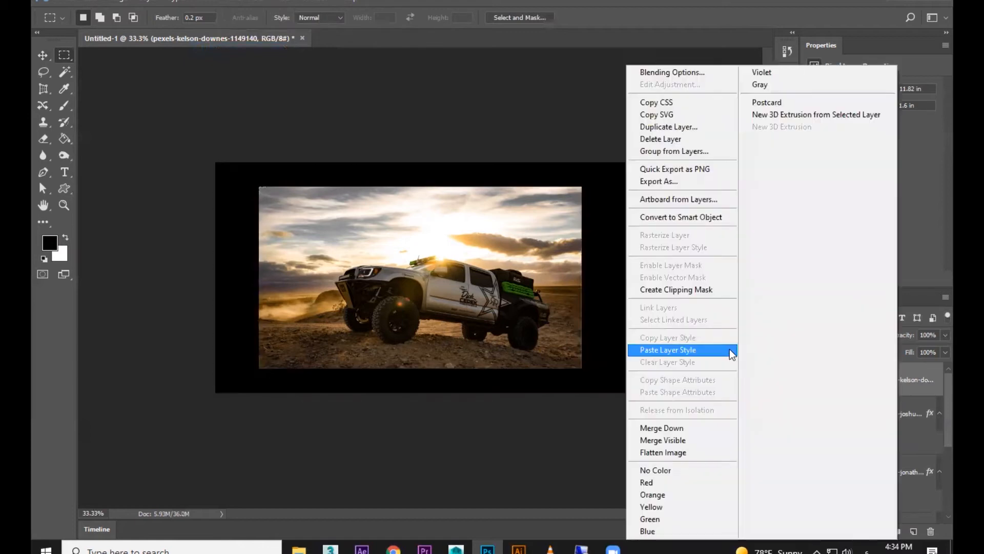
pyautogui.click(685, 350)
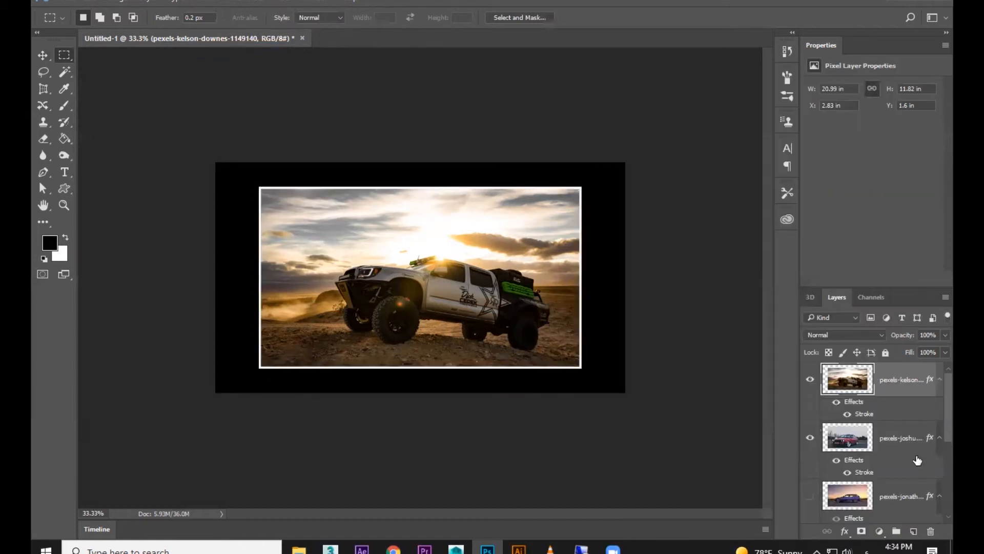
# Hide the black background layer, Layer 0, so the canvas around the photos is transparent.
pyautogui.scroll(-5, 917, 460)
pyautogui.click(809, 455)
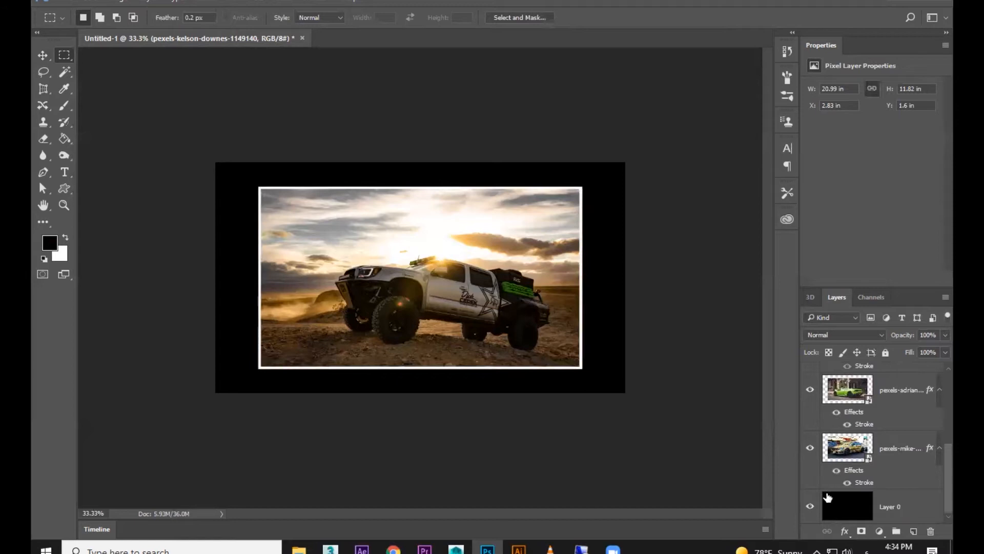
pyautogui.scroll(5, 823, 440)
pyautogui.scroll(-5, 817, 514)
pyautogui.click(811, 506)
pyautogui.scroll(5, 863, 427)
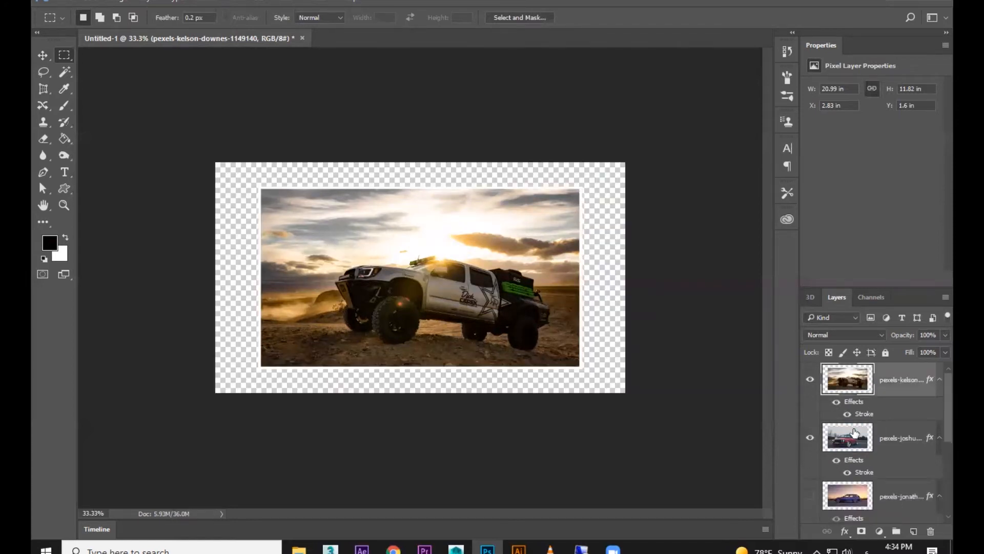
# Hide the other car photo layers and leave only the gold car layer selected and shown.
pyautogui.click(810, 385)
pyautogui.click(809, 437)
pyautogui.scroll(-4, 808, 439)
pyautogui.click(808, 436)
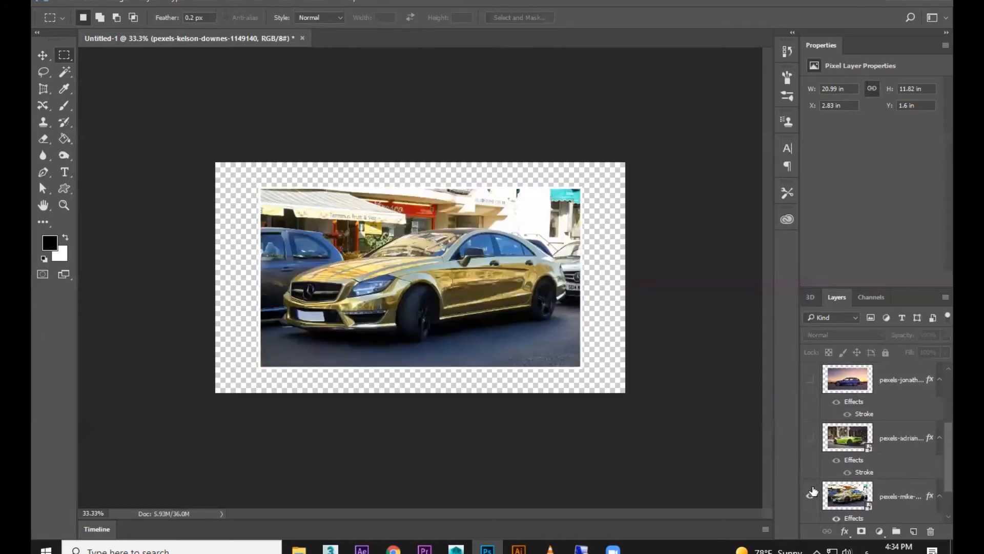
pyautogui.click(810, 489)
pyautogui.scroll(-1, 811, 501)
pyautogui.click(908, 448)
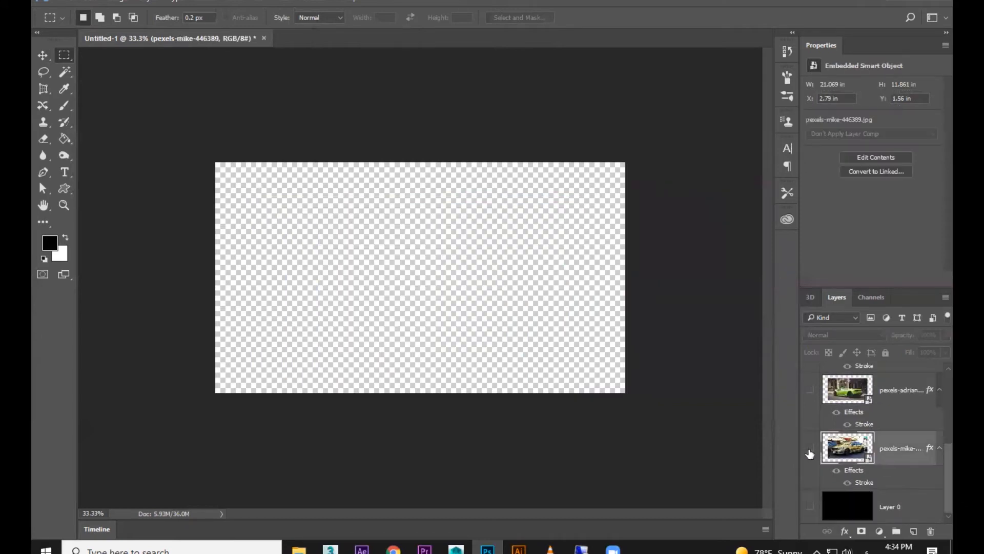
pyautogui.click(810, 447)
# Set up saving the gold car image as a PNG file in the desktop's photo slide folder.
pyautogui.click(99, 5)
pyautogui.moveTo(69, 4)
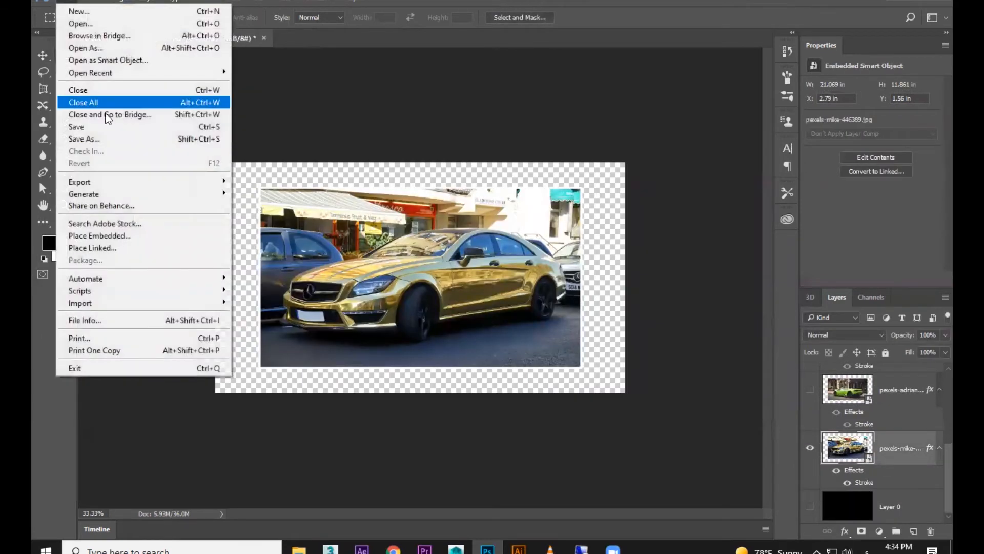
pyautogui.click(109, 139)
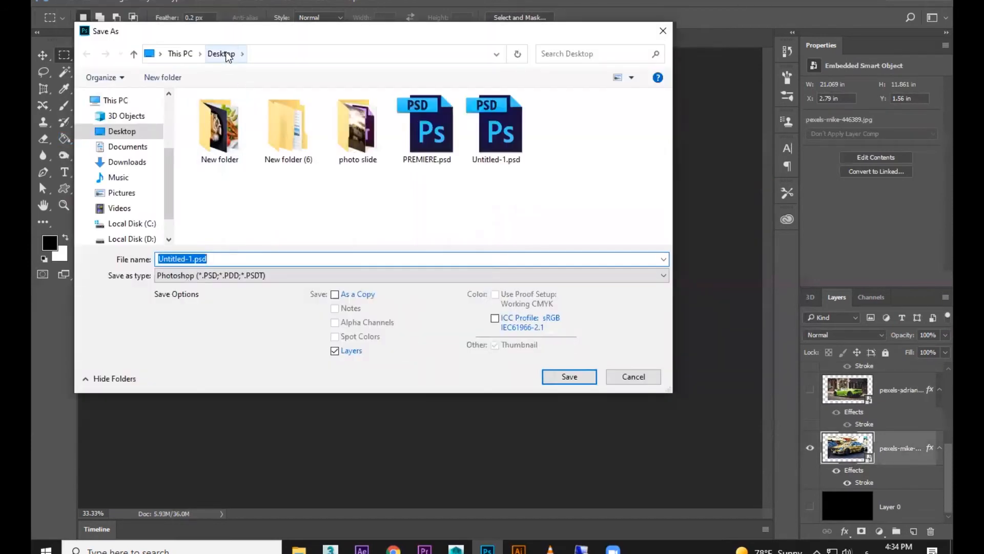
pyautogui.doubleClick(357, 127)
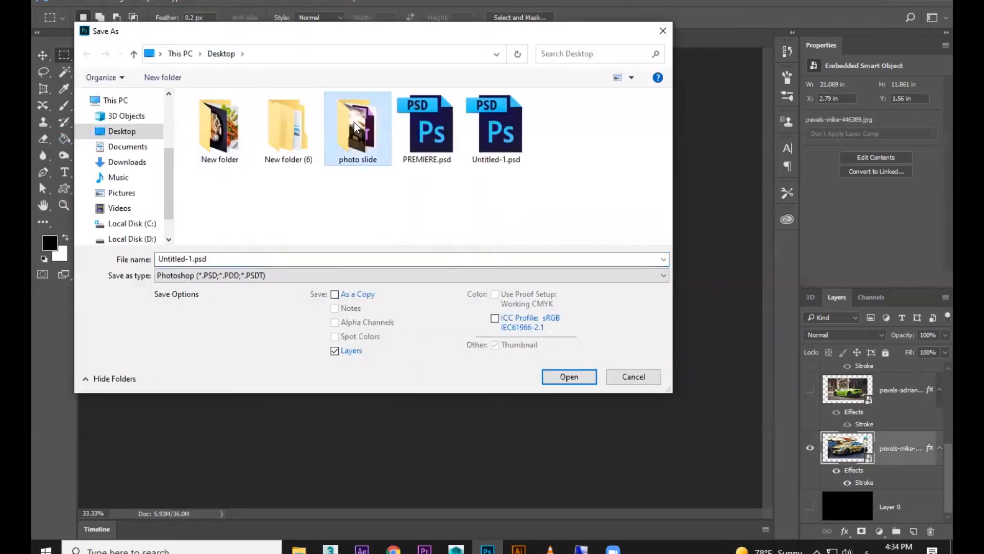
pyautogui.doubleClick(253, 259)
pyautogui.write('&')
pyautogui.click(253, 276)
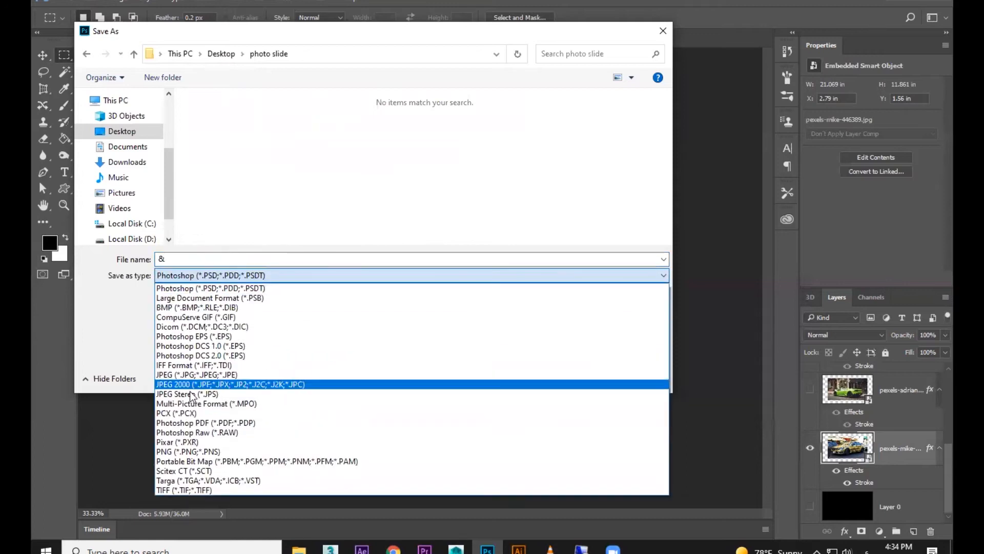
pyautogui.click(191, 451)
# Switch the keyboard input to English, replace the file name and save the PNG with Smallest / Slow compression.
pyautogui.click(305, 262)
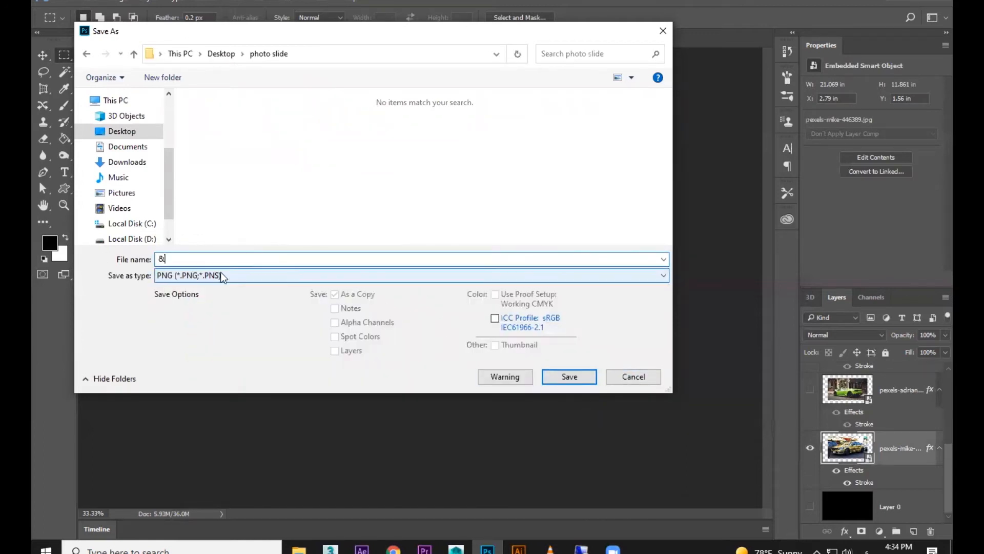
pyautogui.press('super+space')
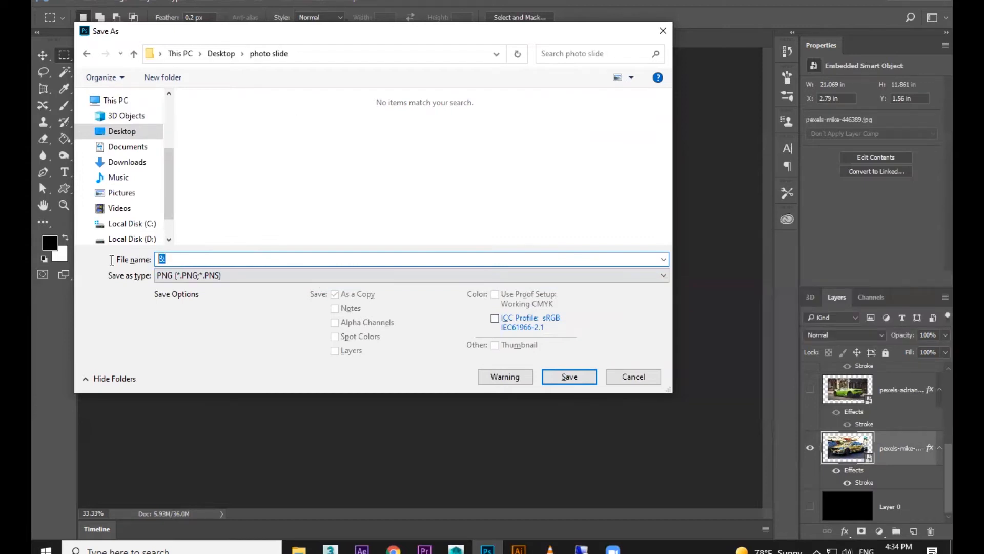
pyautogui.click(568, 375)
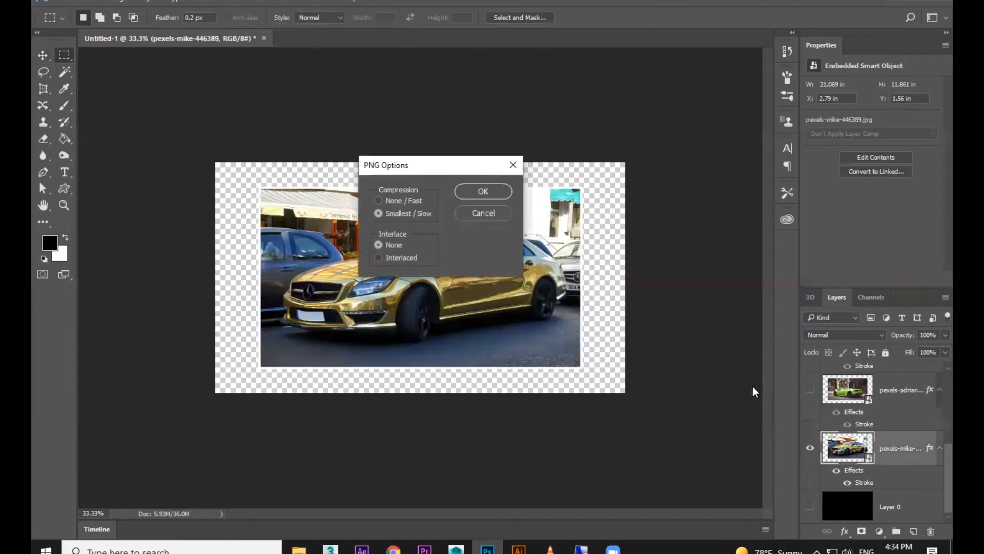
pyautogui.click(500, 193)
# Show the green car photo instead of the gold one and save it as 2.png in the photo slide folder.
pyautogui.click(810, 449)
pyautogui.click(810, 389)
pyautogui.click(77, 4)
pyautogui.click(89, 139)
pyautogui.write('2')
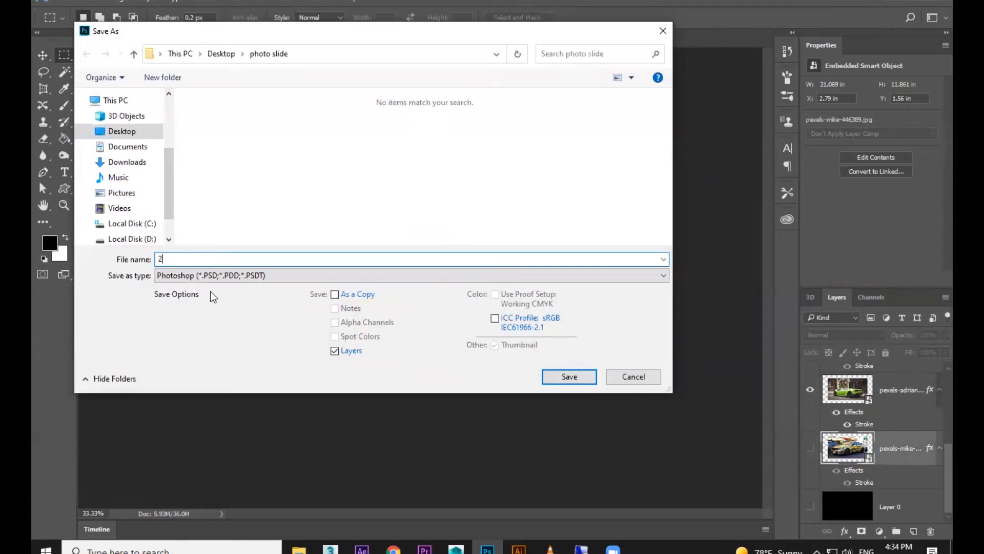
pyautogui.click(213, 276)
pyautogui.click(195, 450)
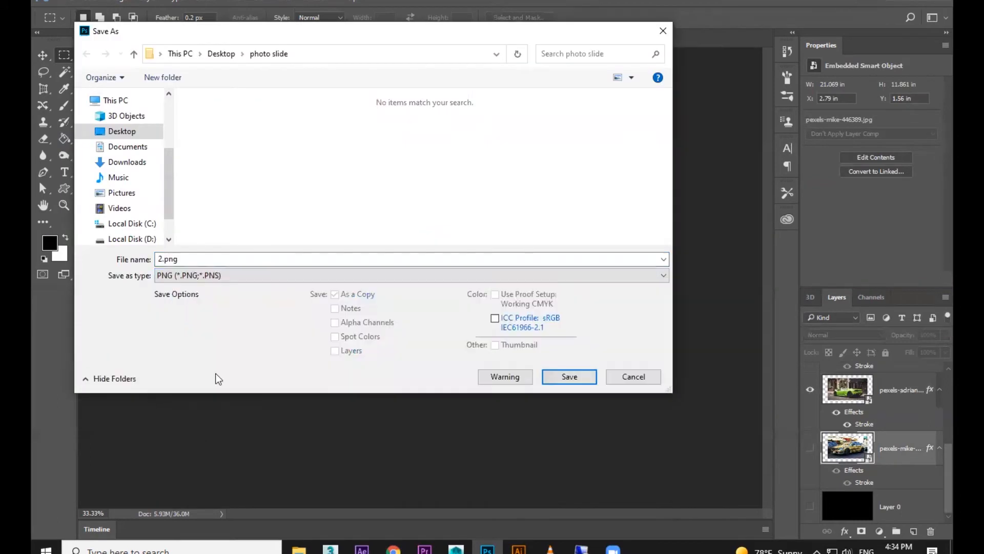
pyautogui.click(568, 377)
pyautogui.click(503, 191)
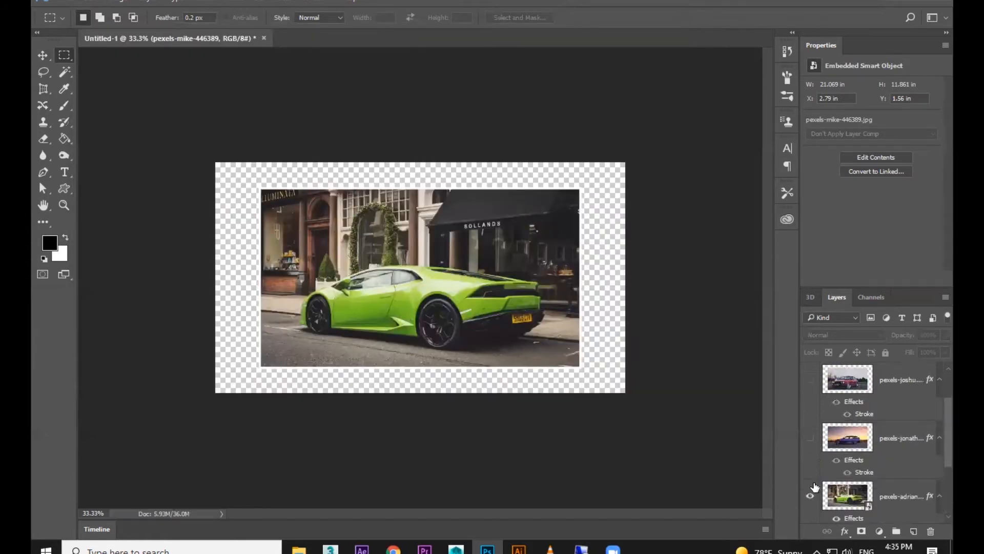
# Show the blue car photo instead of the green one and save it as 3.png with Smallest / Slow compression.
pyautogui.click(811, 500)
pyautogui.click(809, 437)
pyautogui.click(64, 1)
pyautogui.click(115, 143)
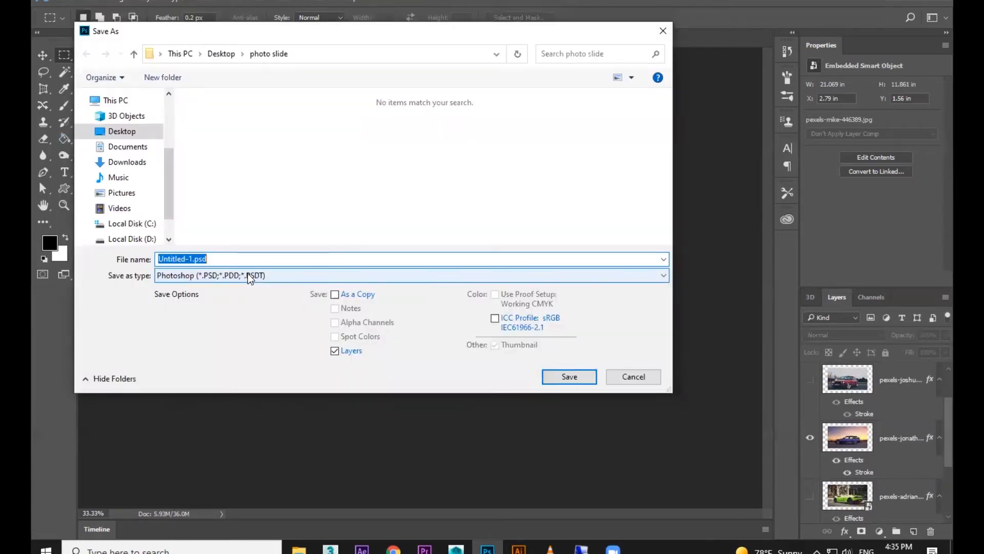
pyautogui.write('3')
pyautogui.click(255, 275)
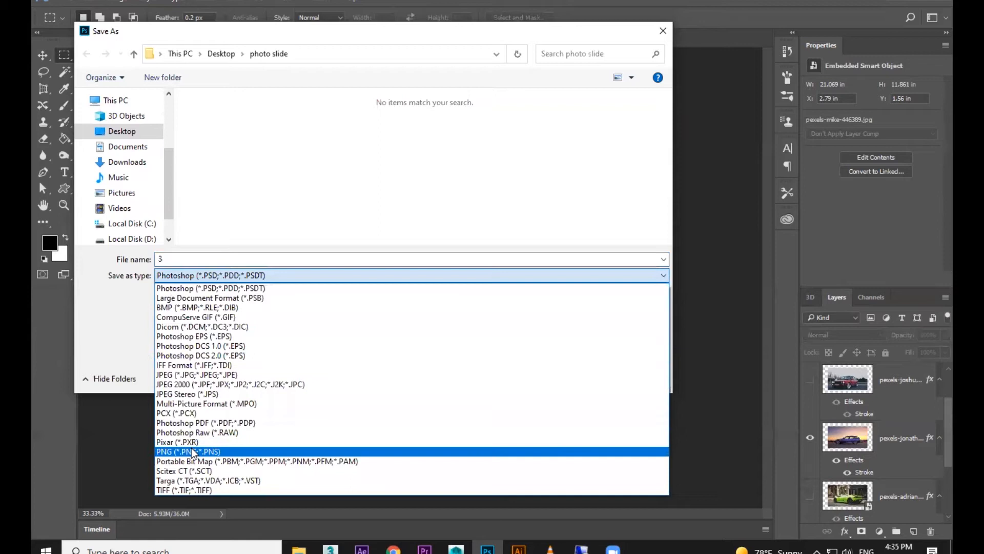
pyautogui.click(359, 453)
pyautogui.click(576, 378)
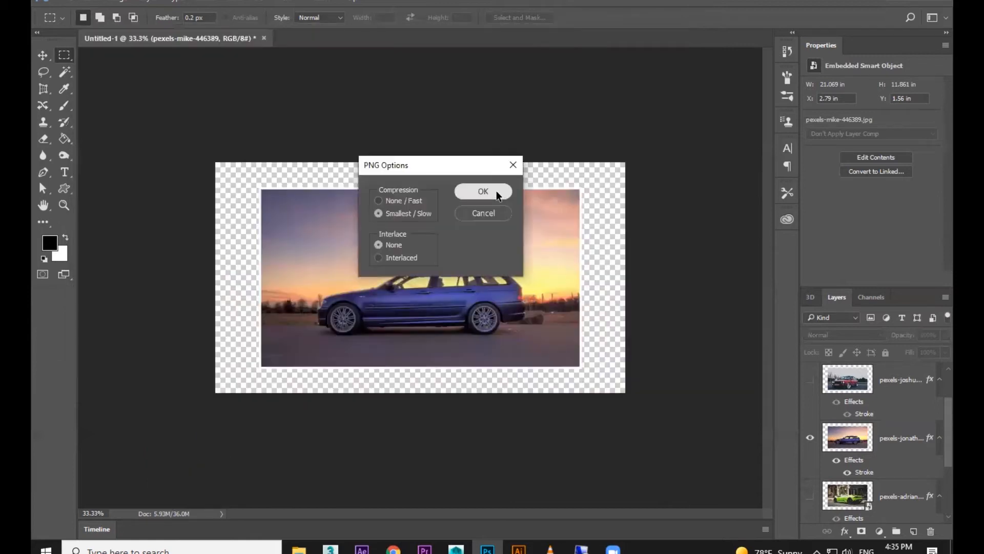
pyautogui.click(501, 192)
# Show the red sedan photo instead of the blue car, select its layer and save it as 4.png in the photo slide folder.
pyautogui.click(809, 436)
pyautogui.click(809, 379)
pyautogui.click(871, 379)
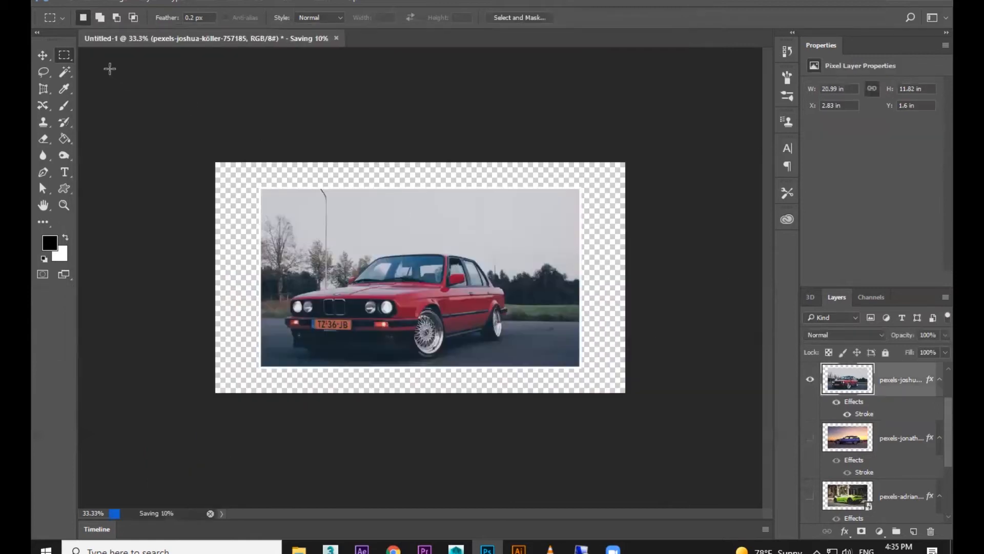
pyautogui.click(72, 3)
pyautogui.click(153, 139)
pyautogui.click(251, 276)
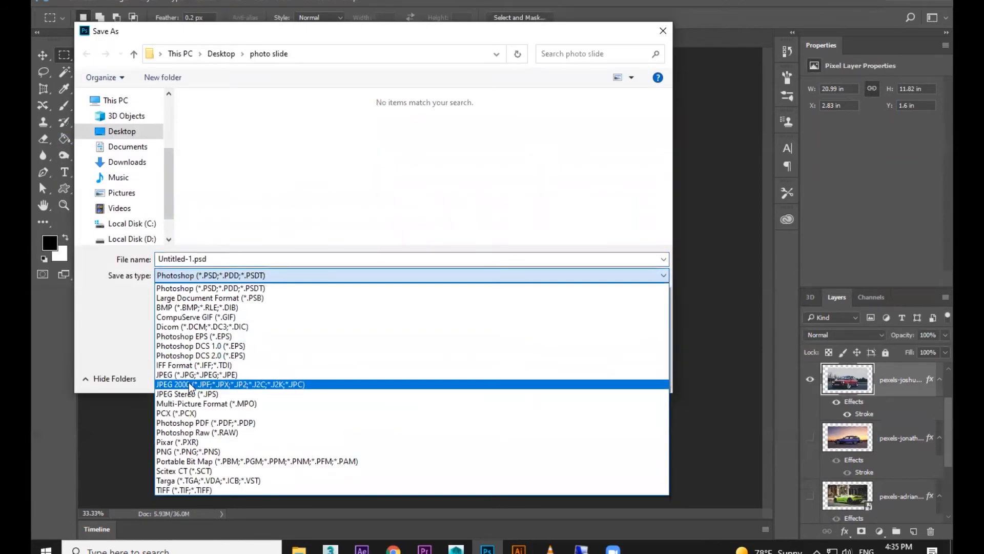
pyautogui.click(184, 451)
pyautogui.doubleClick(224, 257)
pyautogui.write('4')
pyautogui.click(568, 377)
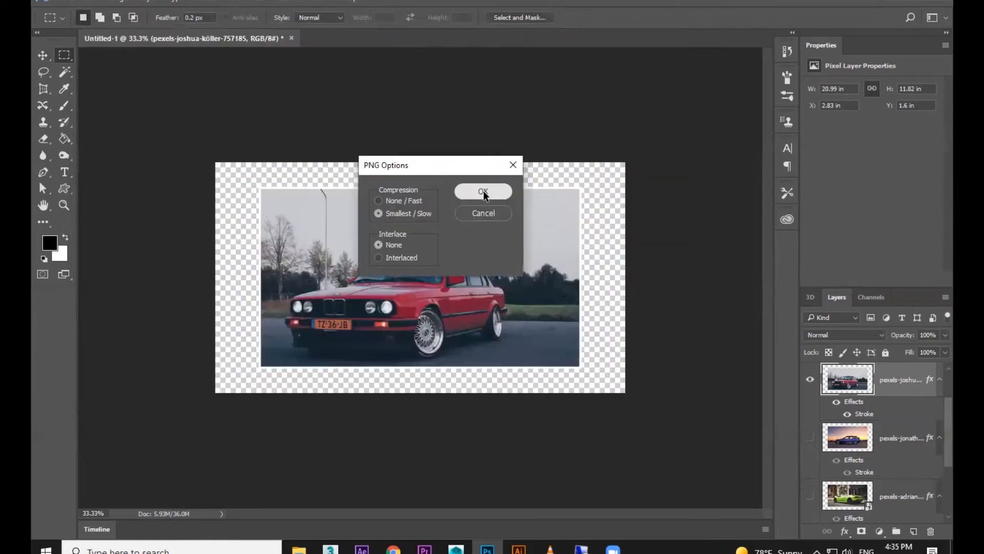
pyautogui.click(482, 191)
# Show the off-road pickup photo instead of the red sedan, select its layer and try to save it.
pyautogui.scroll(1, 807, 416)
pyautogui.click(810, 436)
pyautogui.click(810, 379)
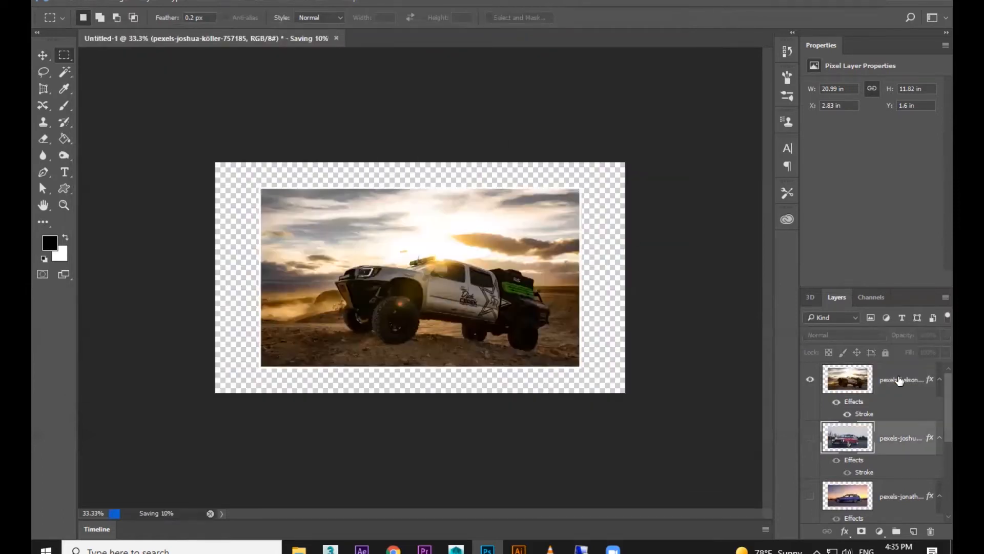
pyautogui.click(851, 380)
pyautogui.click(72, 5)
pyautogui.click(109, 137)
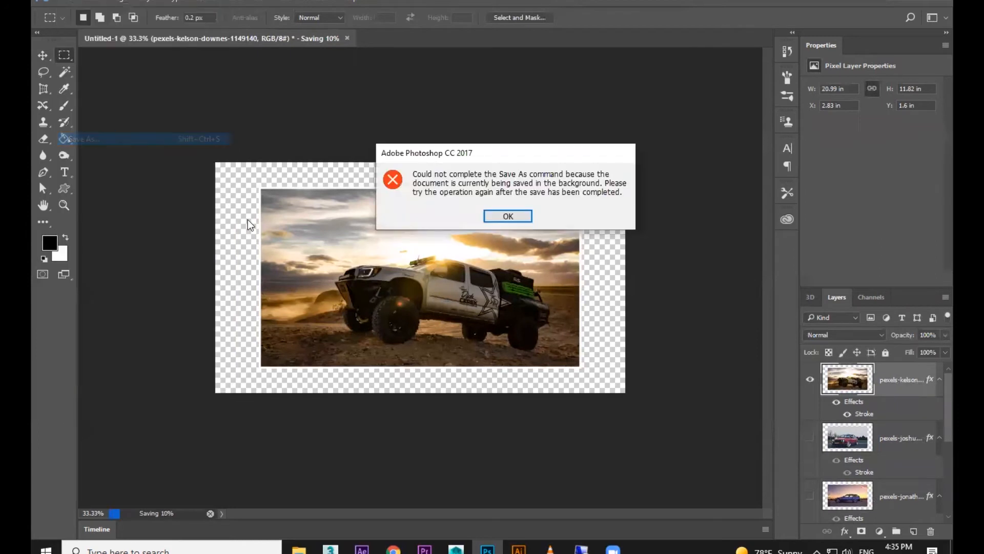
pyautogui.click(507, 216)
# Save the off-road pickup image as 5.png in PNG format with Smallest / Slow compression.
pyautogui.click(71, 5)
pyautogui.click(106, 137)
pyautogui.click(328, 275)
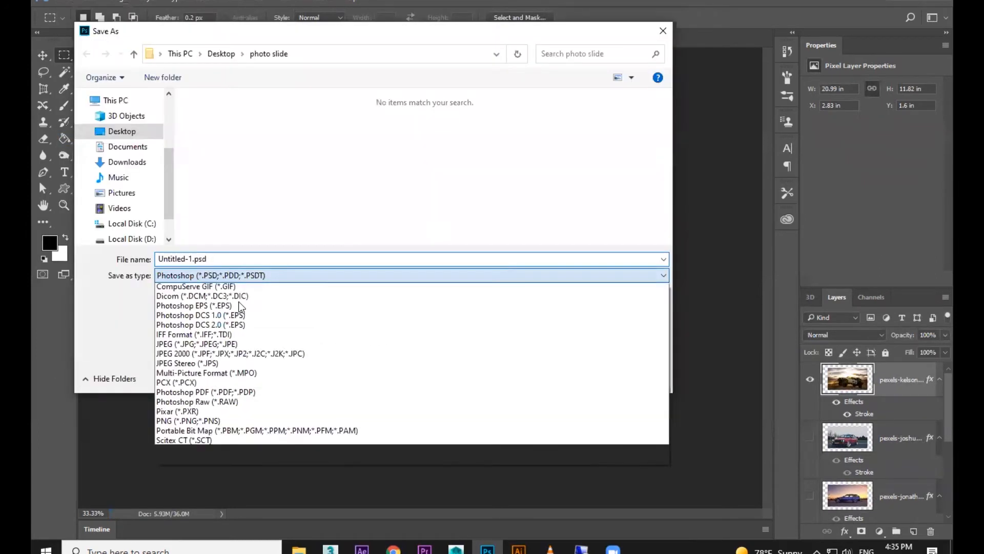
pyautogui.click(205, 451)
pyautogui.doubleClick(231, 259)
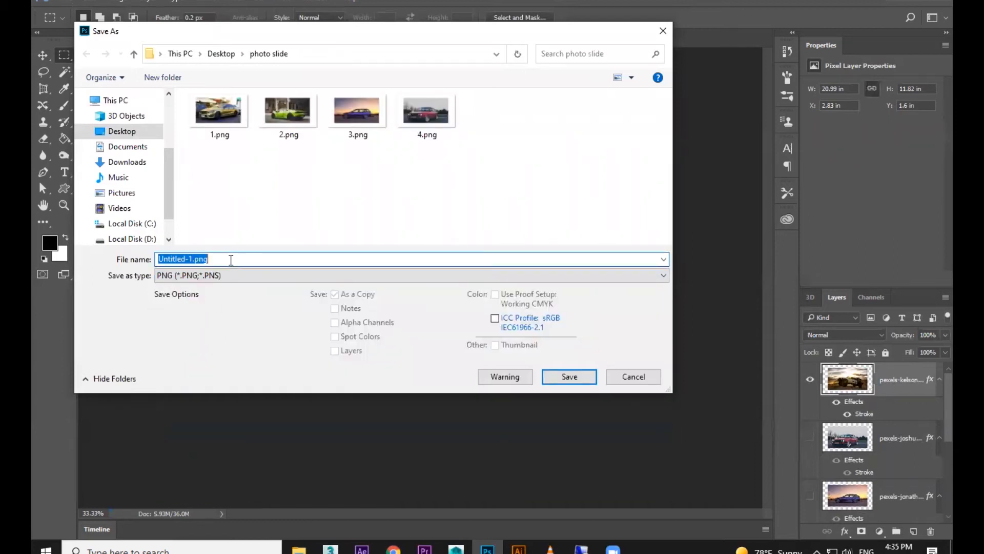
pyautogui.write('5')
pyautogui.click(569, 377)
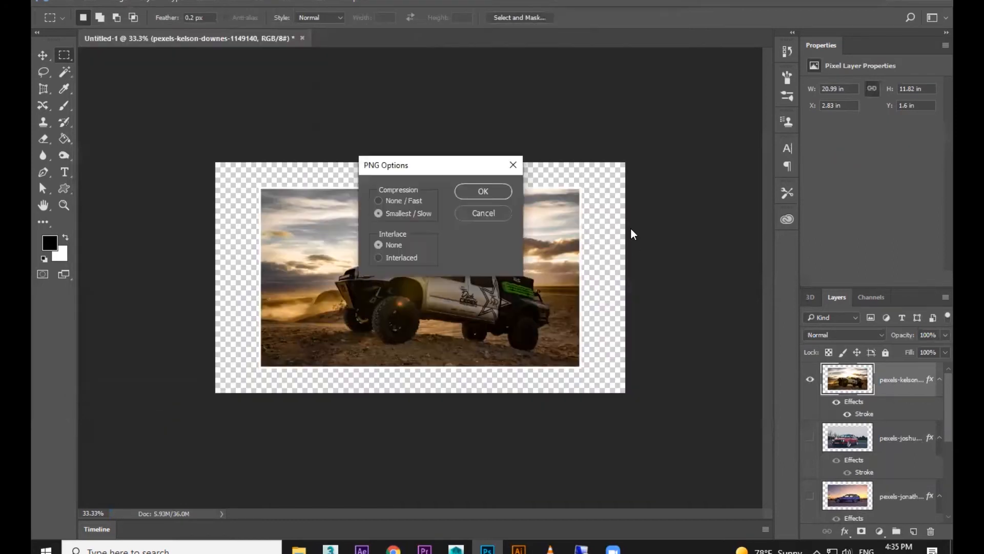
pyautogui.click(460, 190)
# Switch to the photo slide folder in File Explorer, refresh it, and bring 1.png through 5.png into the Premiere Pro project.
pyautogui.hotkey('alt', 'Tab')
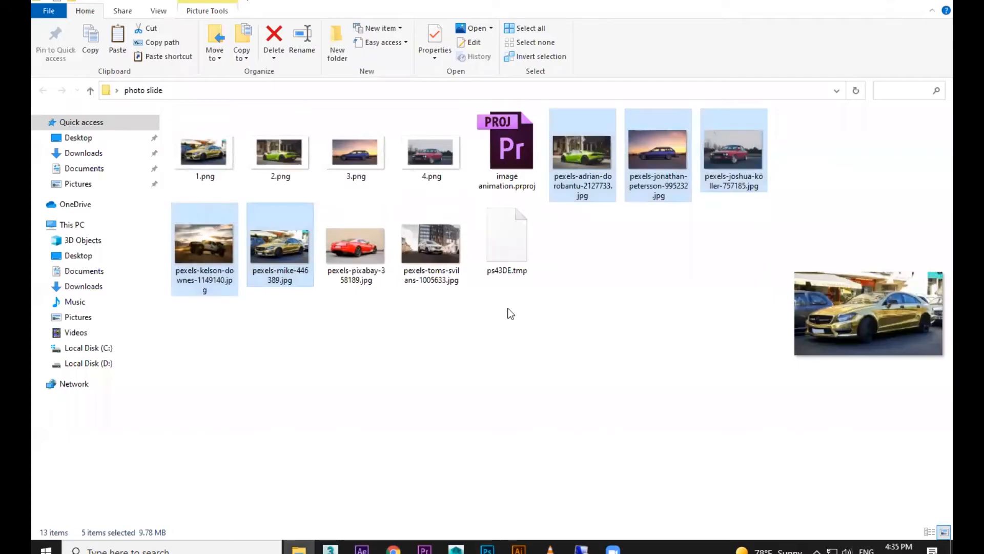
pyautogui.click(205, 151)
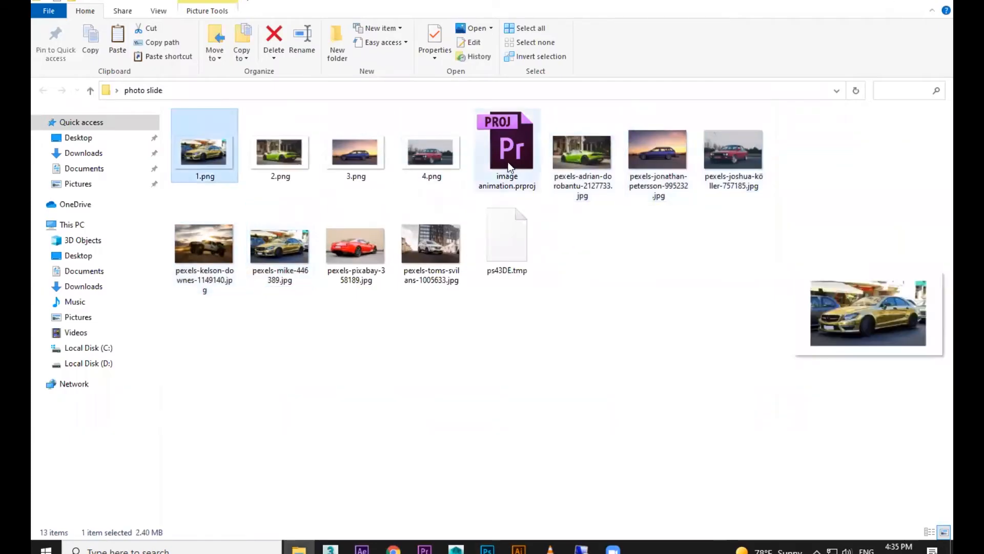
pyautogui.rightClick(580, 339)
pyautogui.click(626, 383)
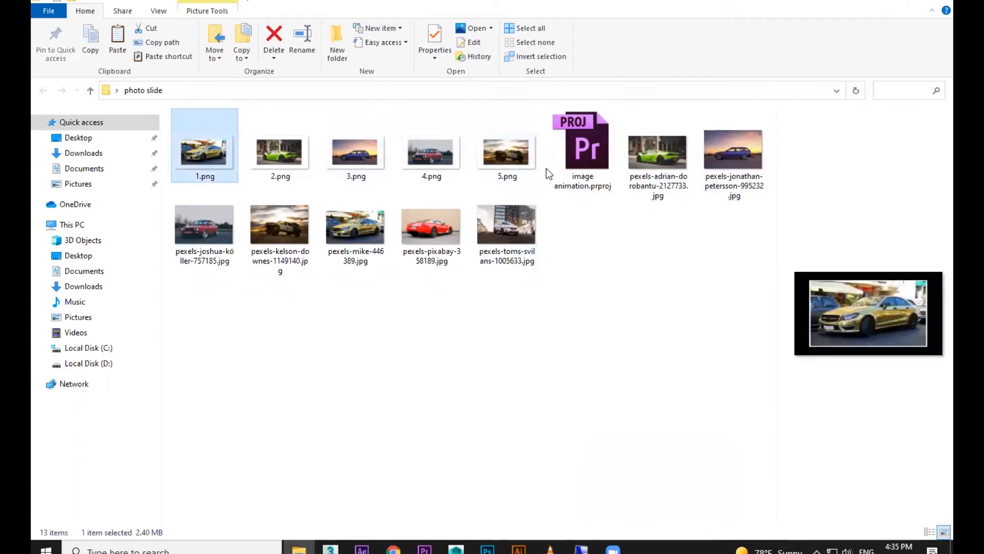
pyautogui.keyDown('shift'); pyautogui.click(512, 148); pyautogui.keyUp('shift')
pyautogui.moveTo(512, 148); pyautogui.dragTo(192, 437)
pyautogui.rightClick(159, 464)
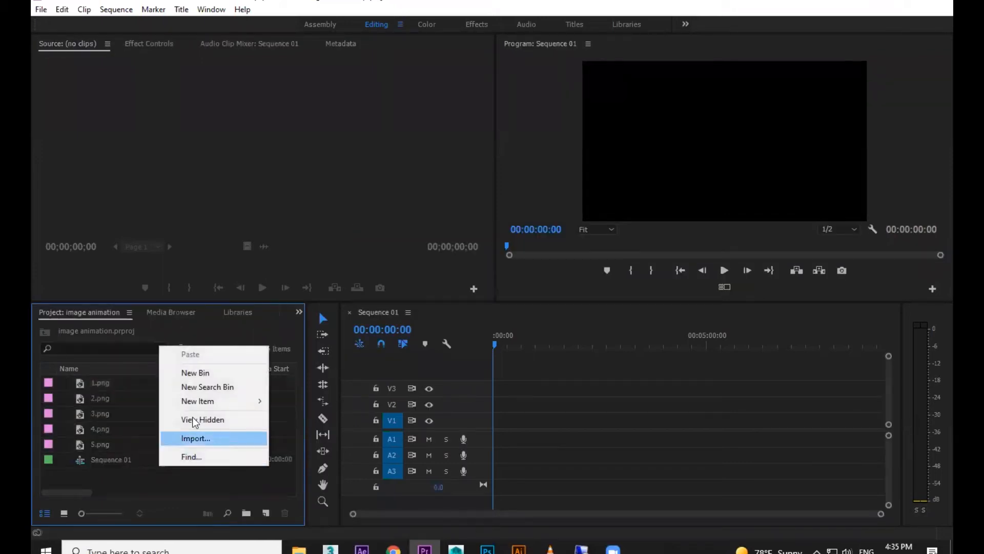
pyautogui.click(39, 9)
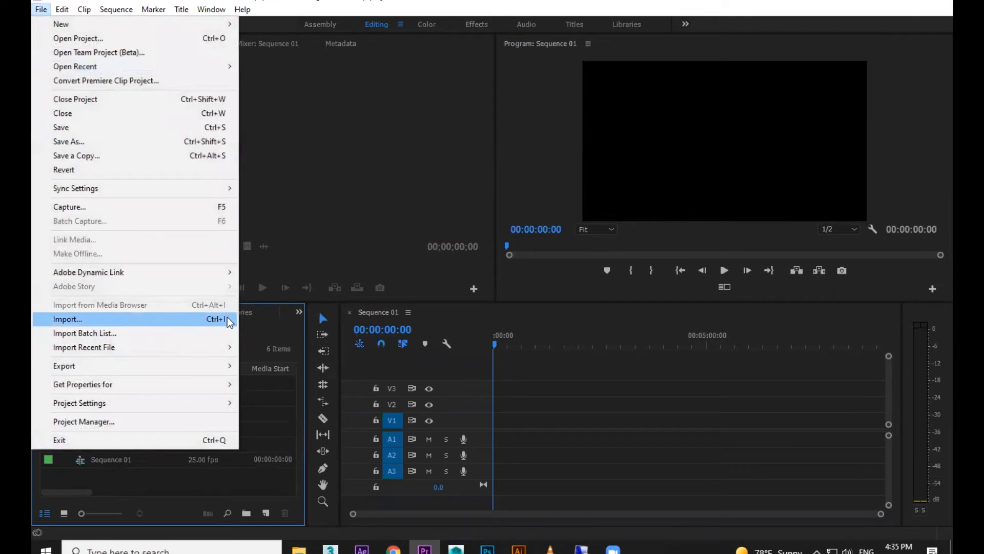
pyautogui.click(234, 485)
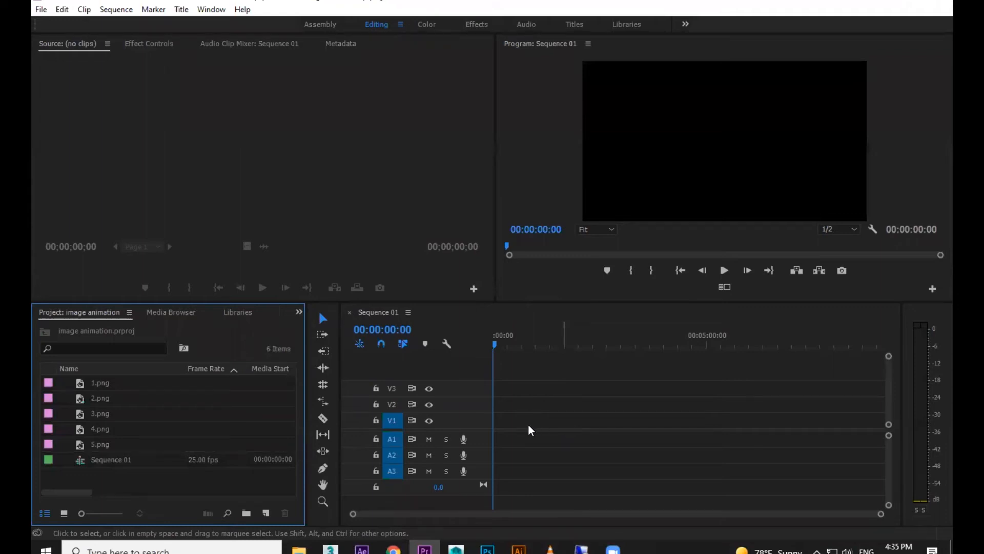
pyautogui.doubleClick(205, 472)
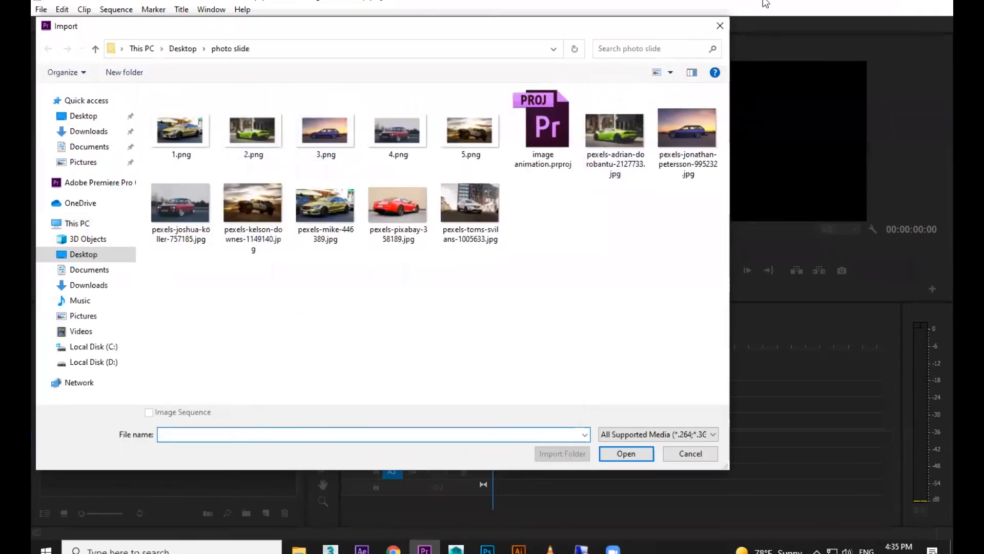
pyautogui.click(717, 24)
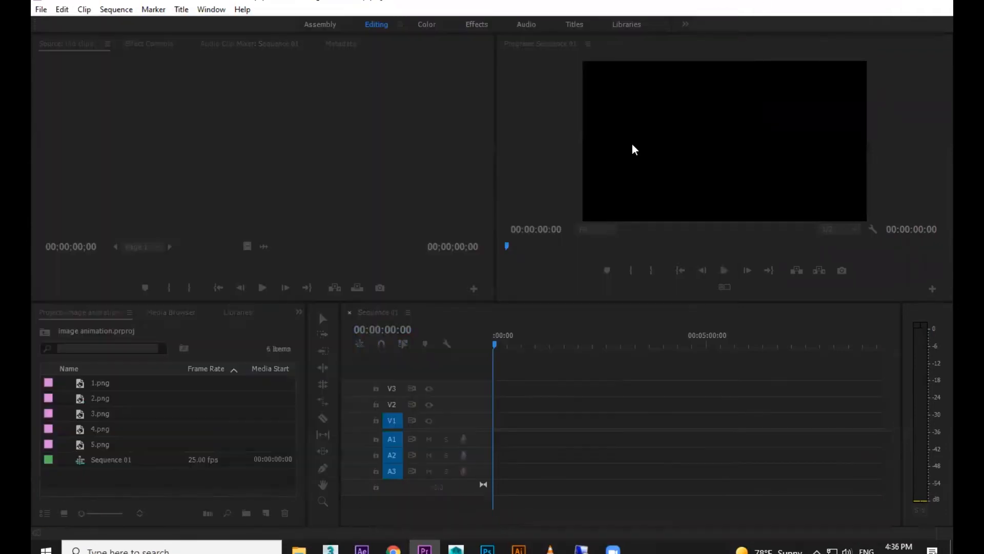
pyautogui.rightClick(105, 481)
pyautogui.click(140, 448)
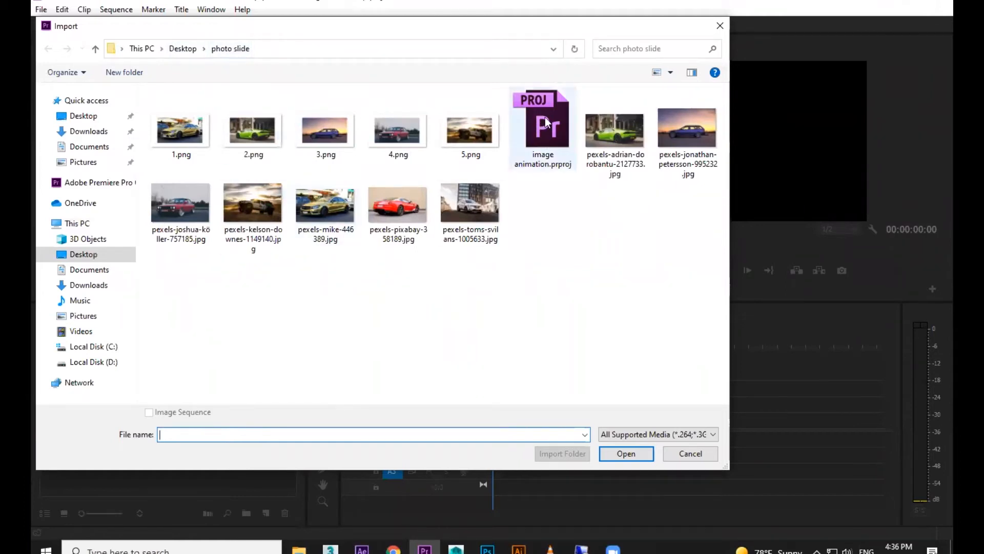
pyautogui.click(719, 27)
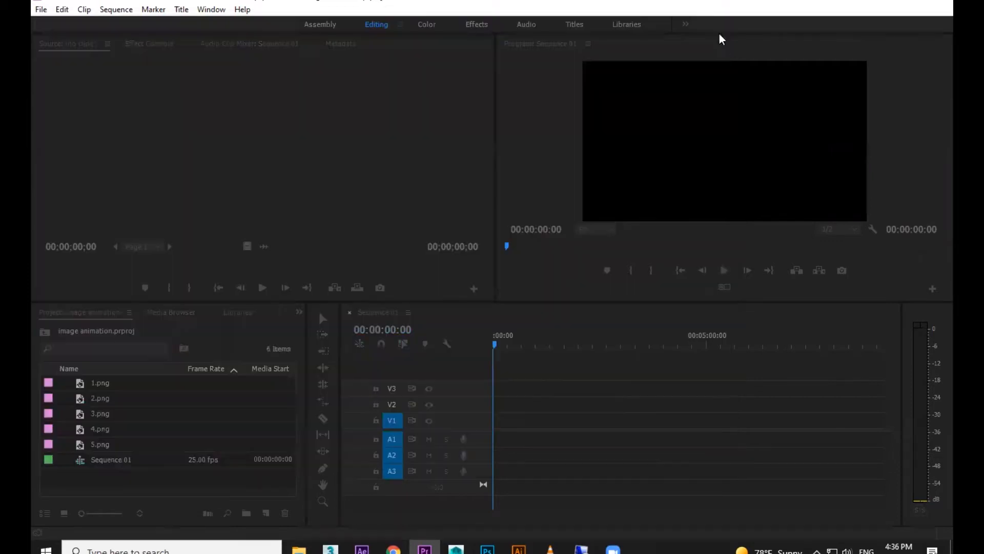
# Save the image animation project, then open the Save As dialog and dismiss it.
pyautogui.hotkey('ctrl', 's')
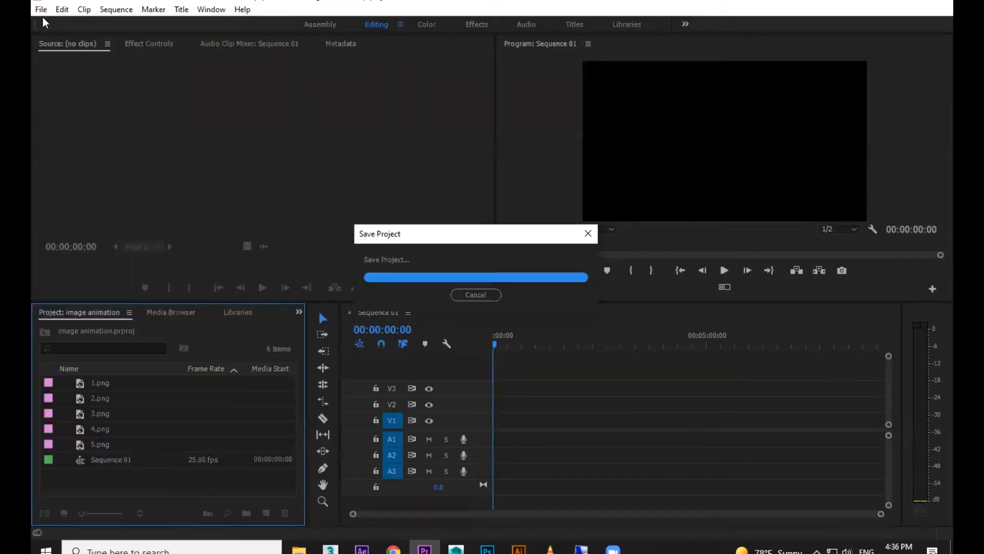
pyautogui.click(41, 9)
pyautogui.click(77, 127)
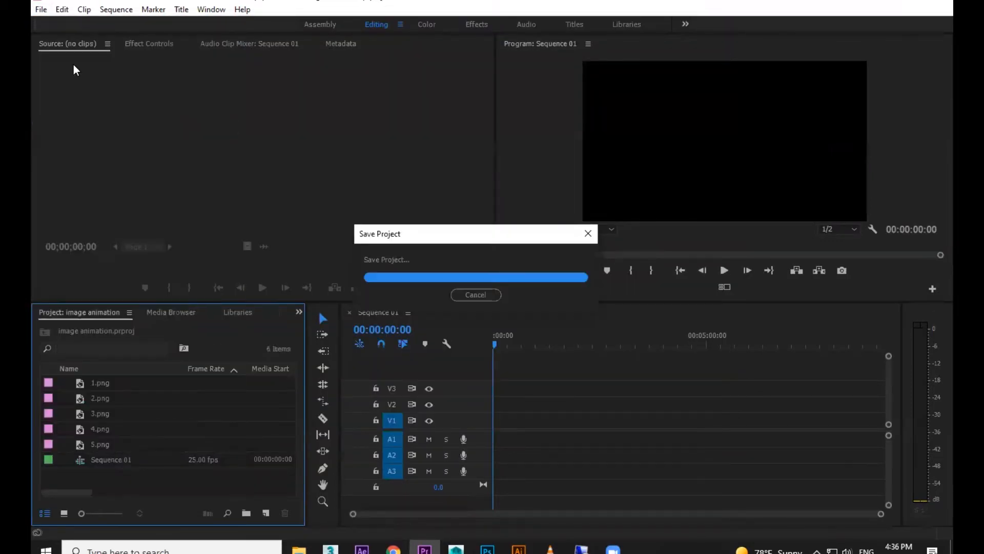
pyautogui.click(41, 9)
pyautogui.click(92, 142)
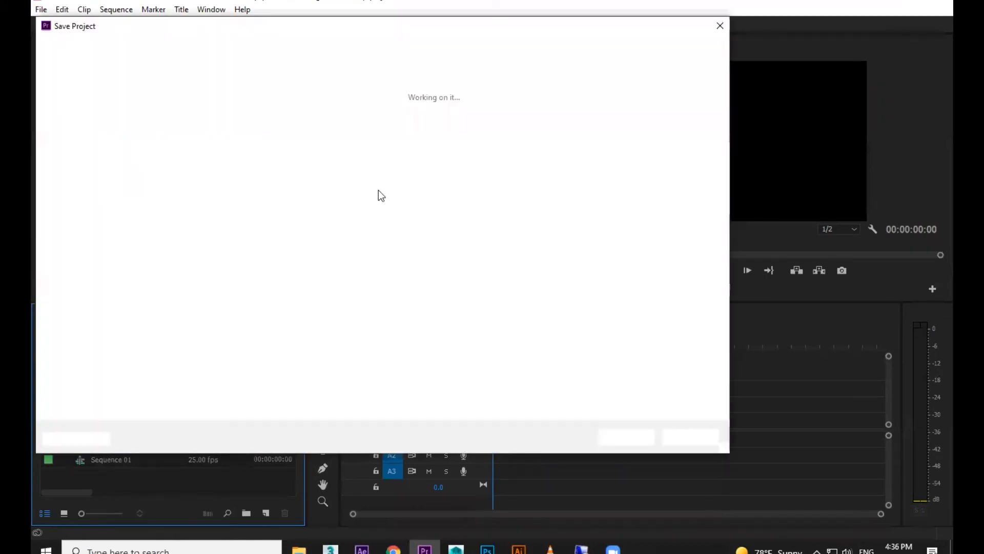
pyautogui.click(720, 26)
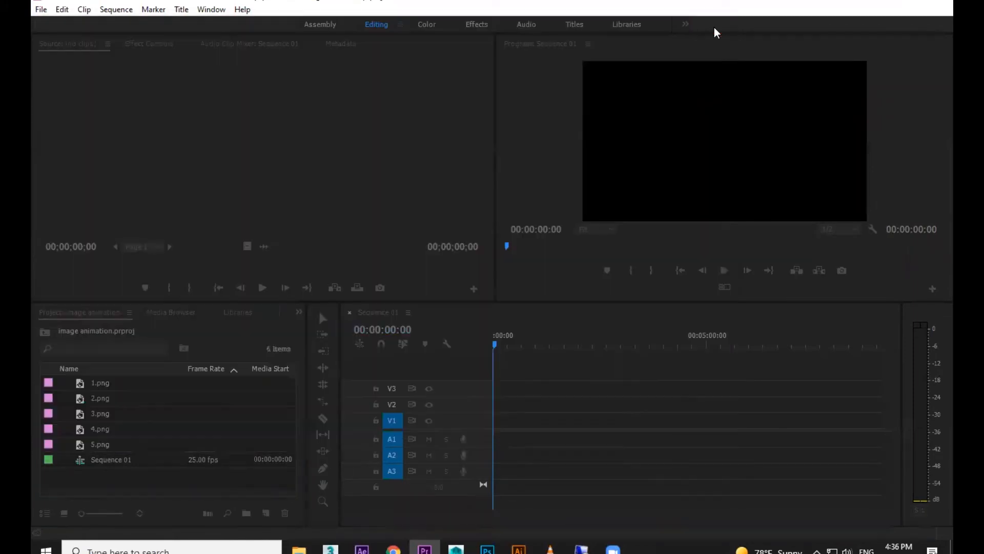
# Place the five PNG images in a row on track V1 from the start of Sequence 01 and scrub through them.
pyautogui.click(93, 445)
pyautogui.keyDown('shift'); pyautogui.click(103, 384); pyautogui.keyUp('shift')
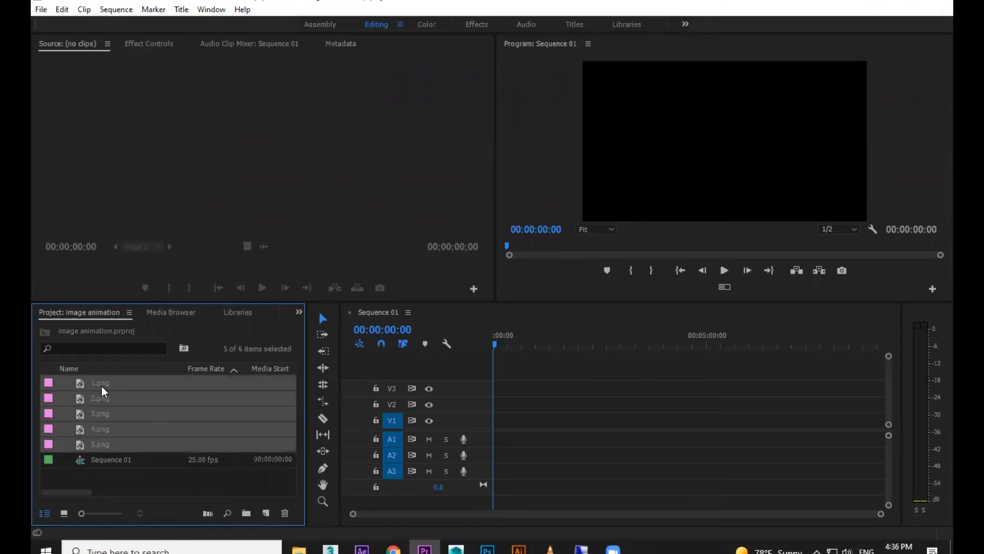
pyautogui.moveTo(102, 385); pyautogui.dragTo(499, 420)
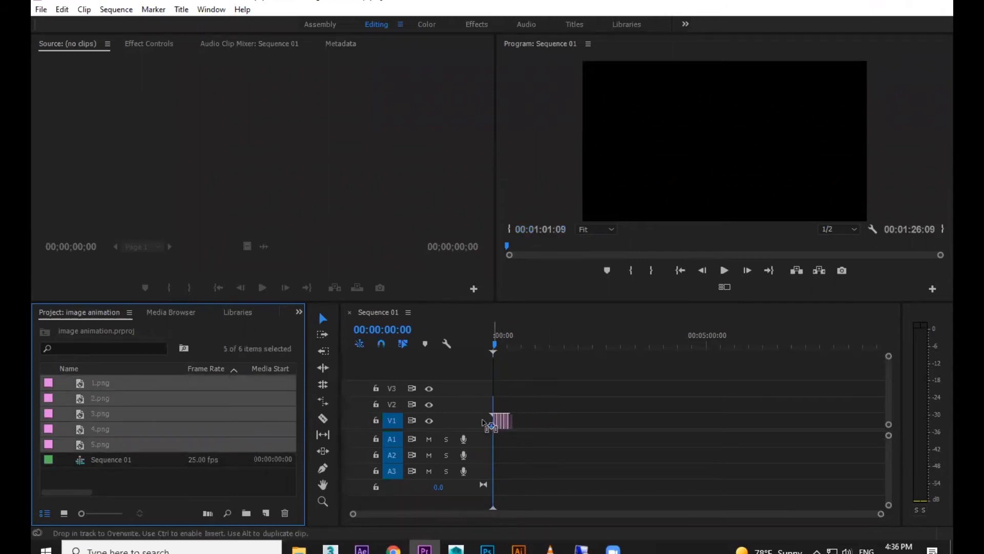
pyautogui.press('=')
pyautogui.press('=')
pyautogui.press('=')
pyautogui.press('=')
pyautogui.moveTo(499, 344); pyautogui.dragTo(791, 349)
pyautogui.press('Home')
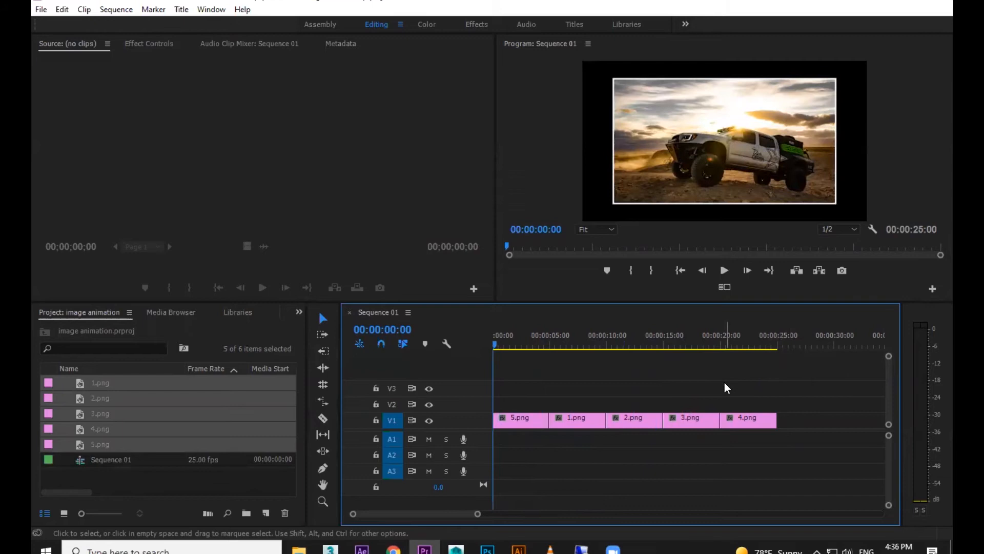
# Open the effect controls for the first timeline clip, 5.png, and try adjusting its horizontal position.
pyautogui.press('=')
pyautogui.click(538, 423)
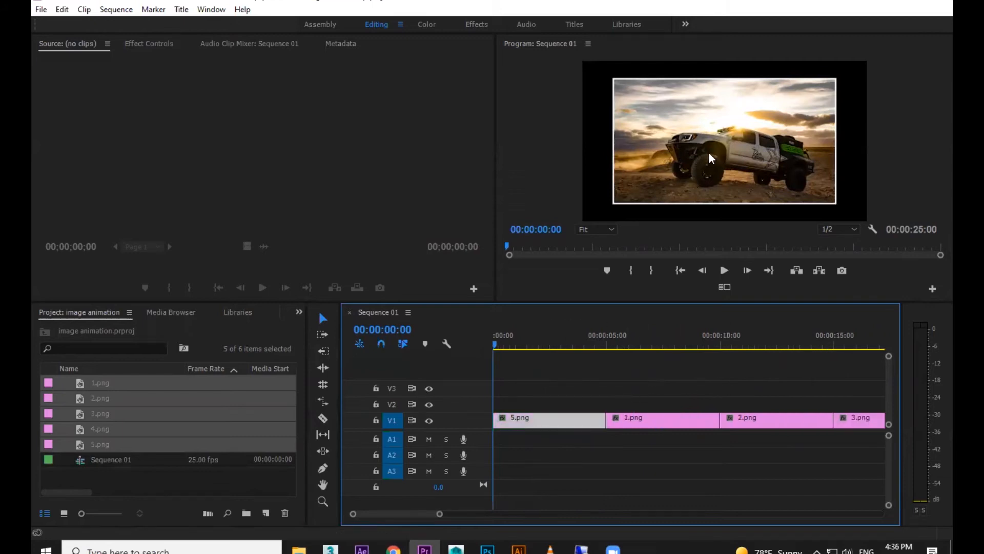
pyautogui.click(551, 405)
pyautogui.click(544, 422)
pyautogui.click(139, 46)
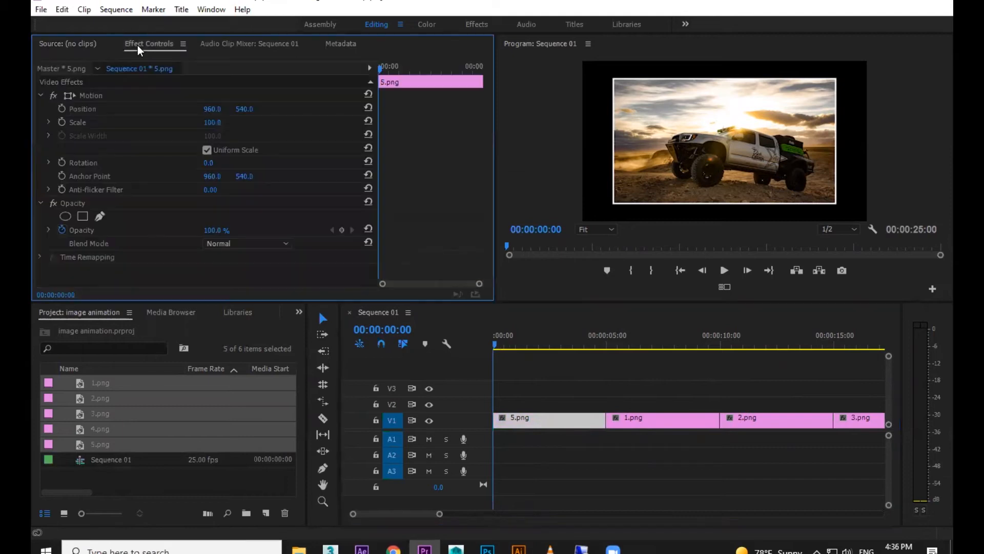
pyautogui.click(560, 433)
pyautogui.click(545, 424)
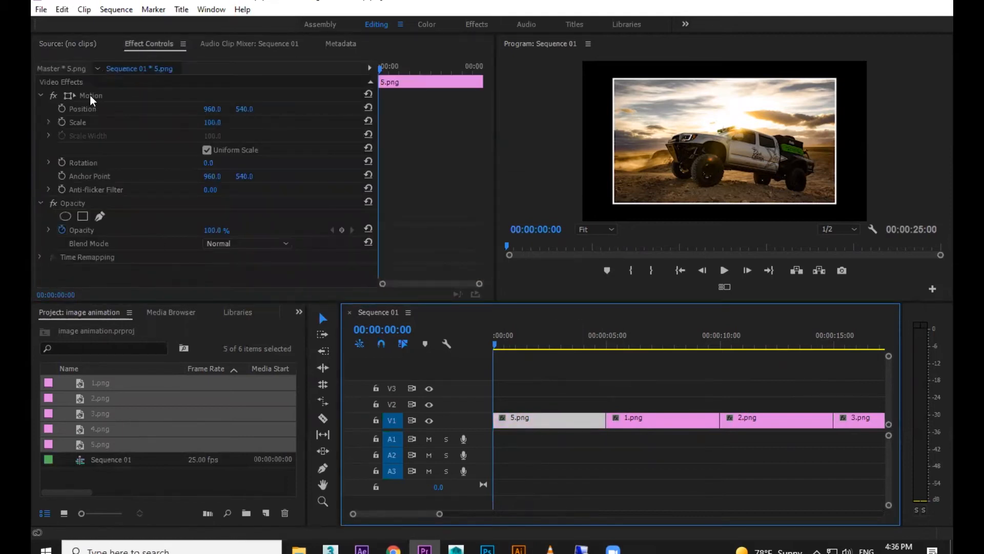
pyautogui.moveTo(212, 108)
pyautogui.mouseDown()
pyautogui.moveTo(226, 108)
pyautogui.moveTo(218, 109)
pyautogui.mouseUp()
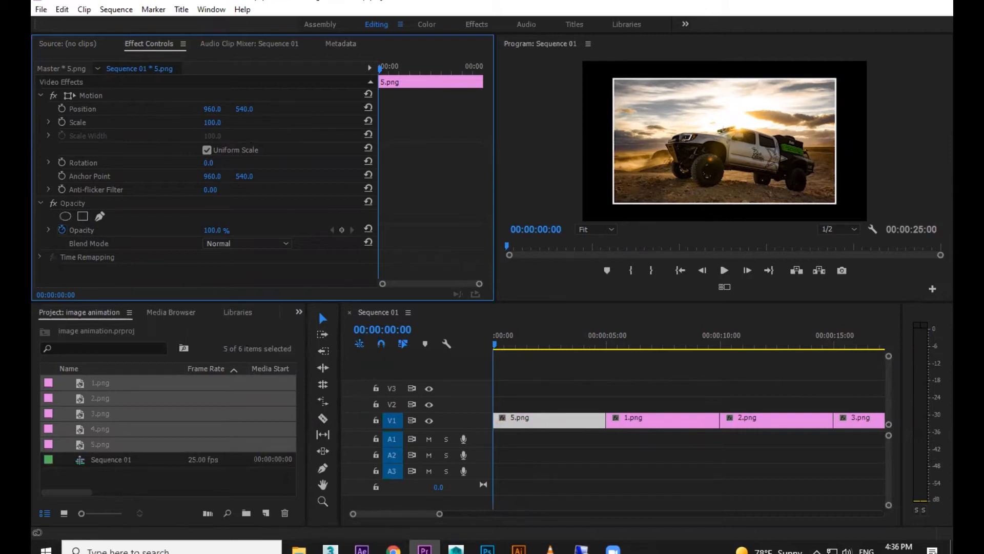
# Try a scale of 60 on the 5.png clip, set it to 70, and move the playhead to 00:00:03:08.
pyautogui.click(212, 122)
pyautogui.write('60')
pyautogui.press('Return')
pyautogui.click(220, 119)
pyautogui.press('Return')
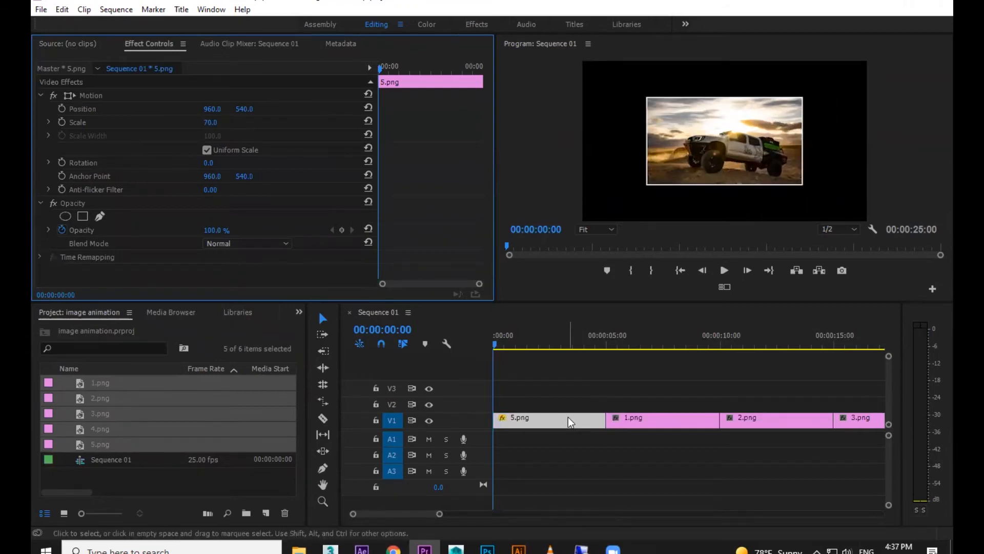
pyautogui.press('-')
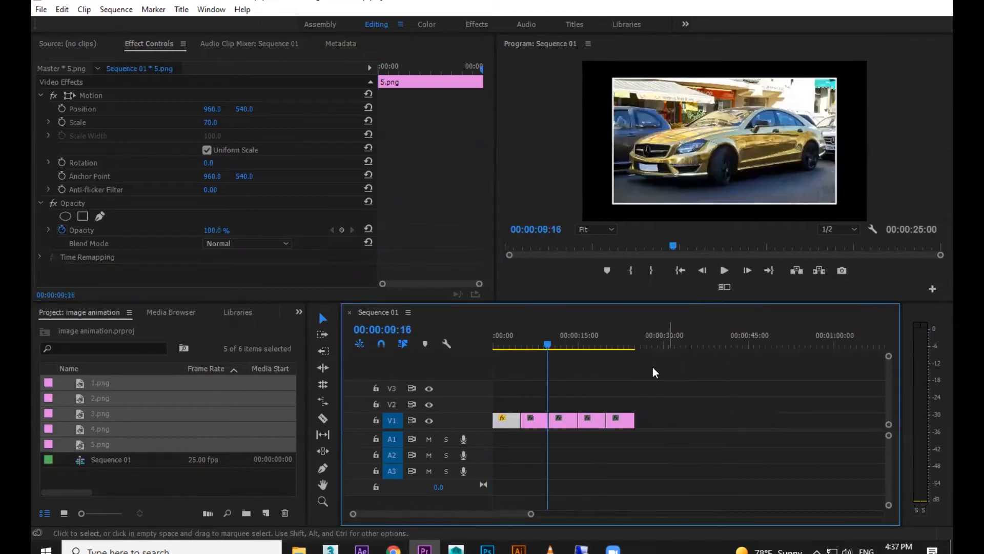
pyautogui.click(530, 341)
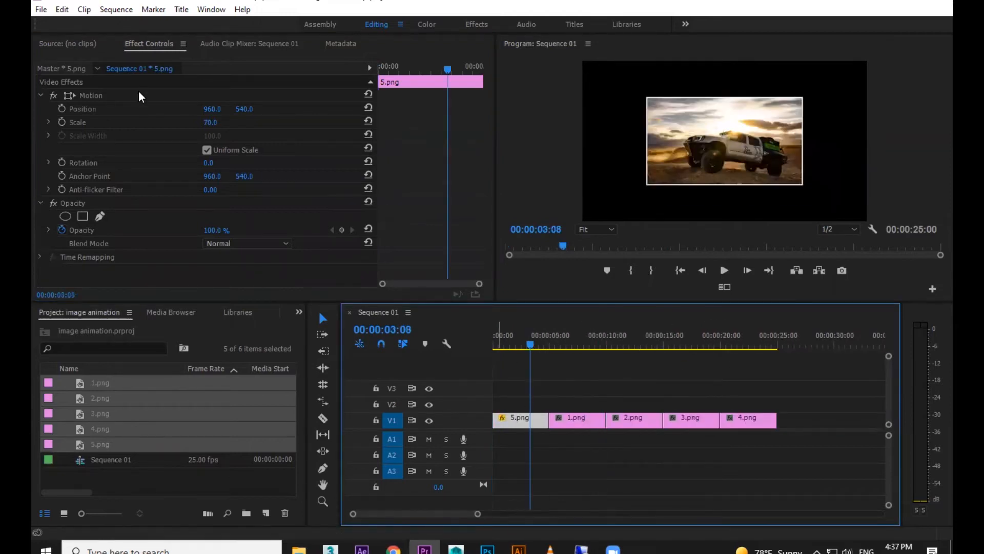
# Copy the Motion settings of the 5.png clip, paste them onto the 1.png to 4.png clips, and check the result.
pyautogui.click(87, 95)
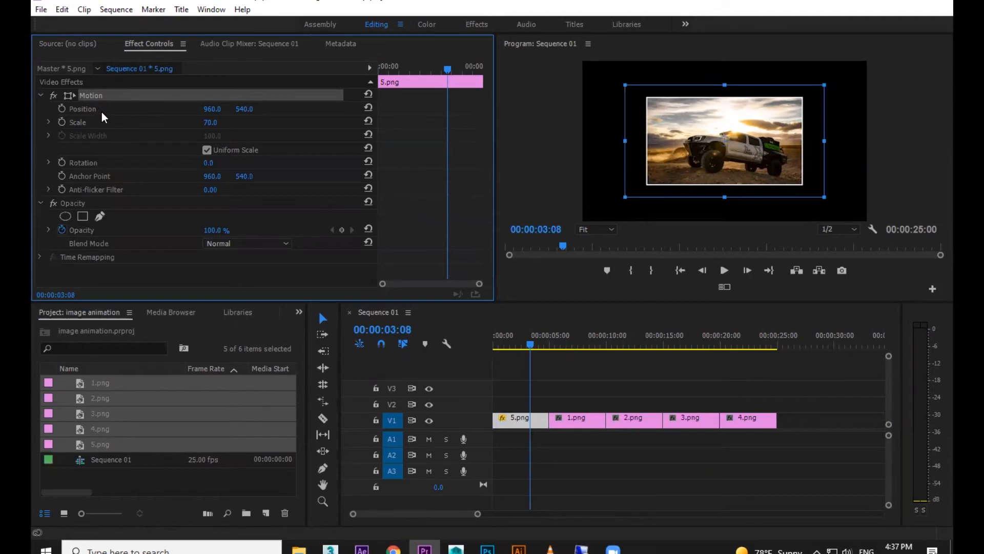
pyautogui.moveTo(788, 378); pyautogui.dragTo(582, 446)
pyautogui.hotkey('ctrl', 'v')
pyautogui.press('space')
pyautogui.moveTo(577, 337); pyautogui.dragTo(734, 337)
pyautogui.press('Home')
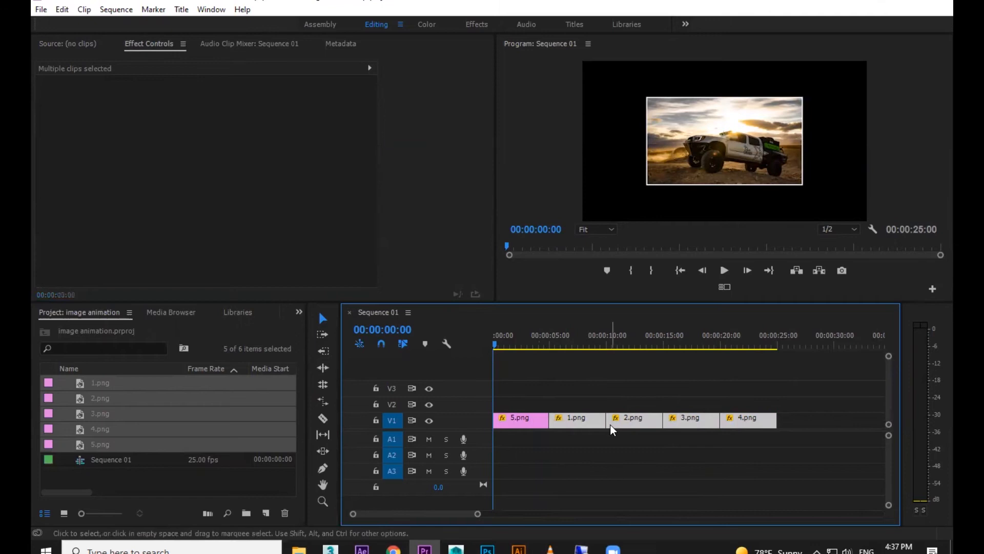
pyautogui.click(583, 384)
pyautogui.click(92, 95)
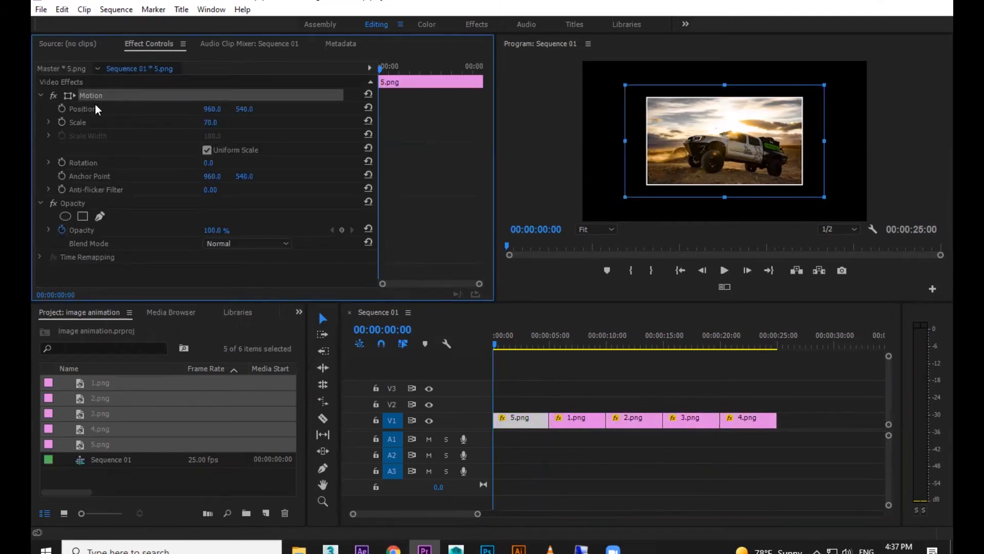
pyautogui.moveTo(800, 379); pyautogui.dragTo(555, 462)
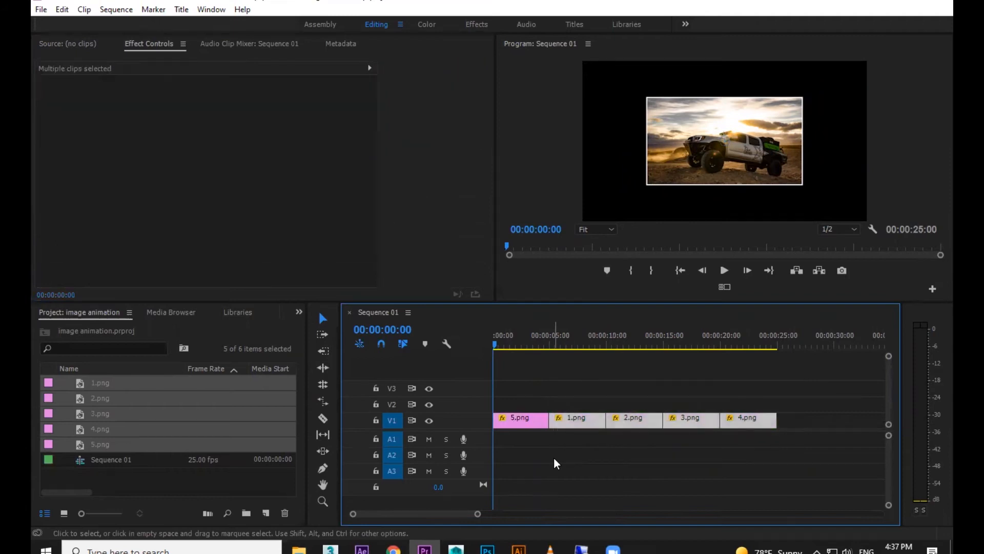
pyautogui.click(592, 500)
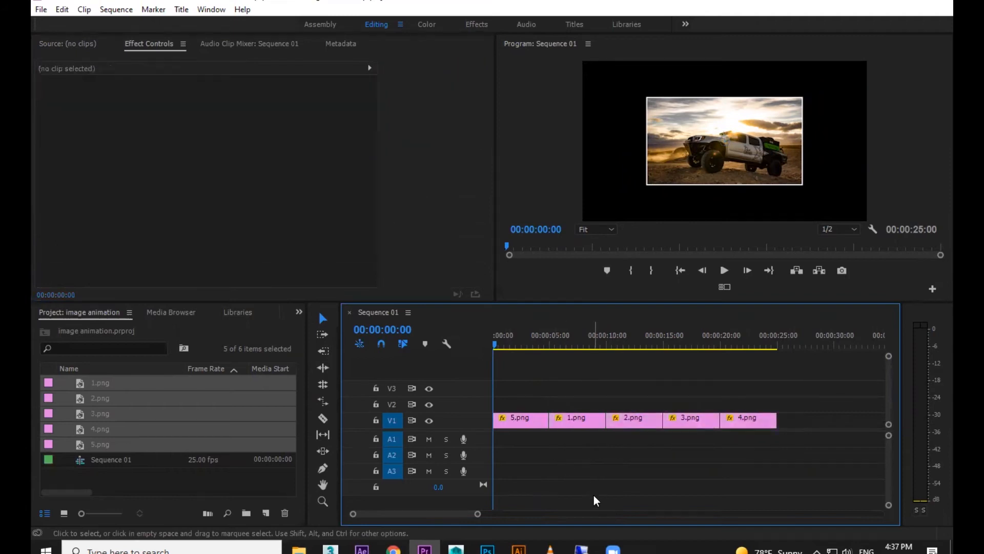
# Select the 5.png clip in the timeline and close the Libraries panel.
pyautogui.click(536, 423)
pyautogui.press('=')
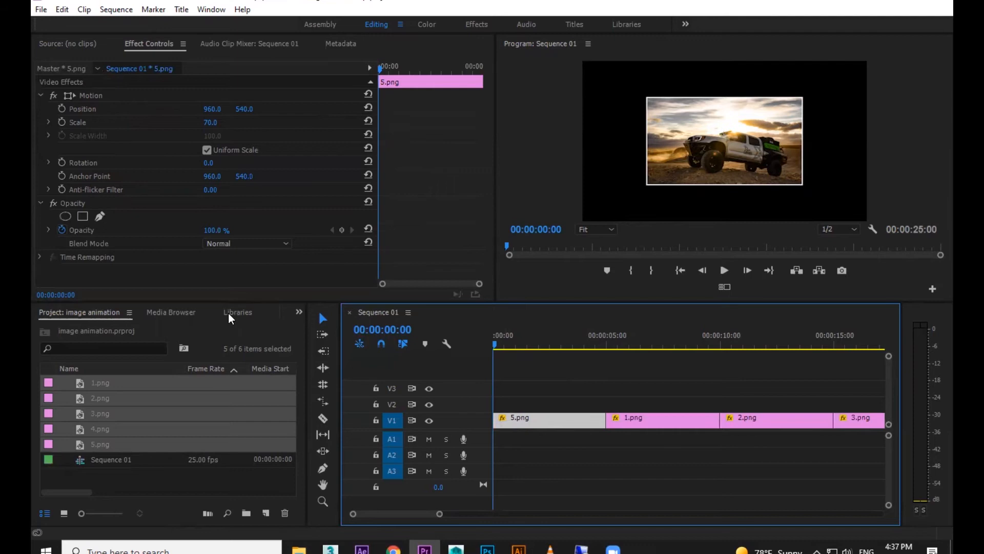
pyautogui.click(541, 426)
pyautogui.click(541, 414)
pyautogui.click(245, 313)
pyautogui.rightClick(245, 313)
pyautogui.click(278, 320)
pyautogui.click(478, 24)
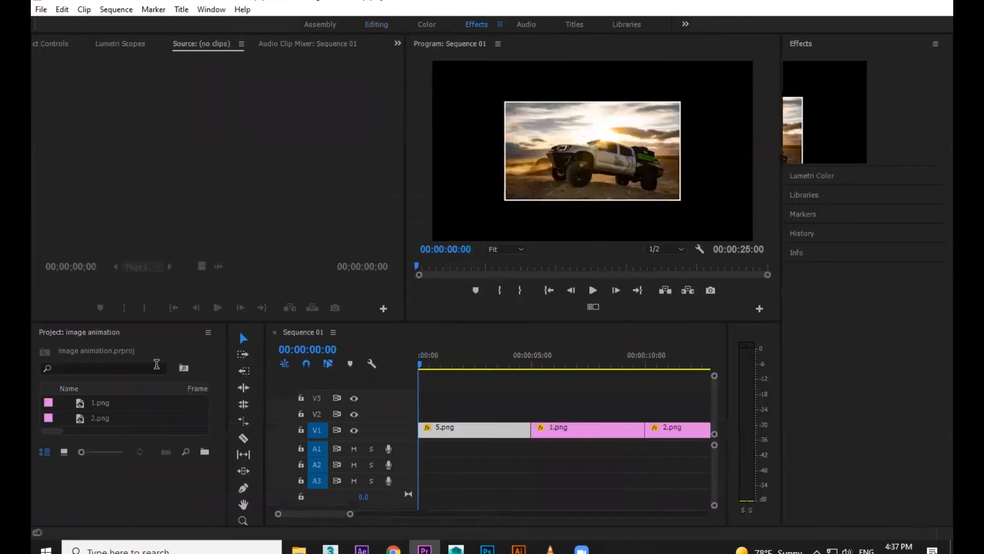
pyautogui.click(463, 367)
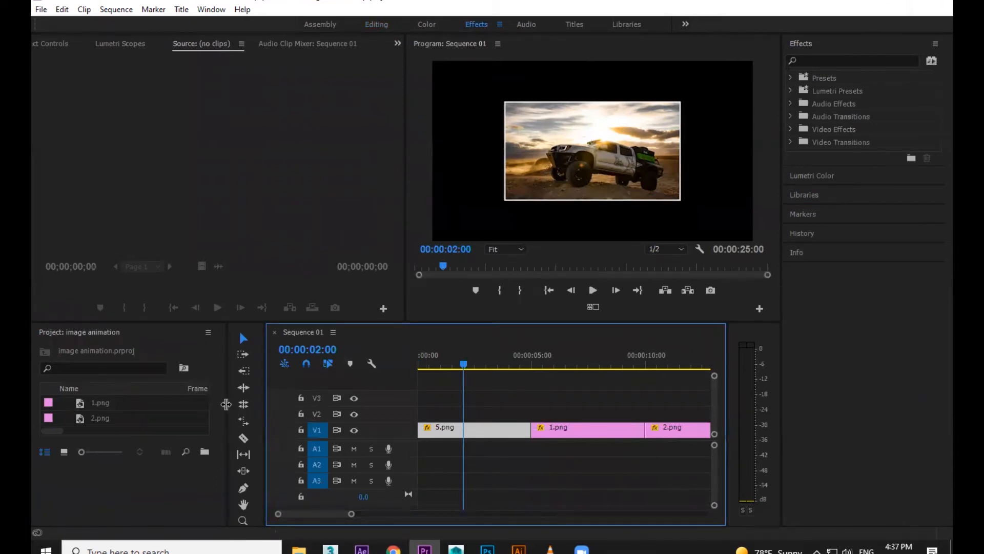
pyautogui.moveTo(229, 410); pyautogui.dragTo(274, 410)
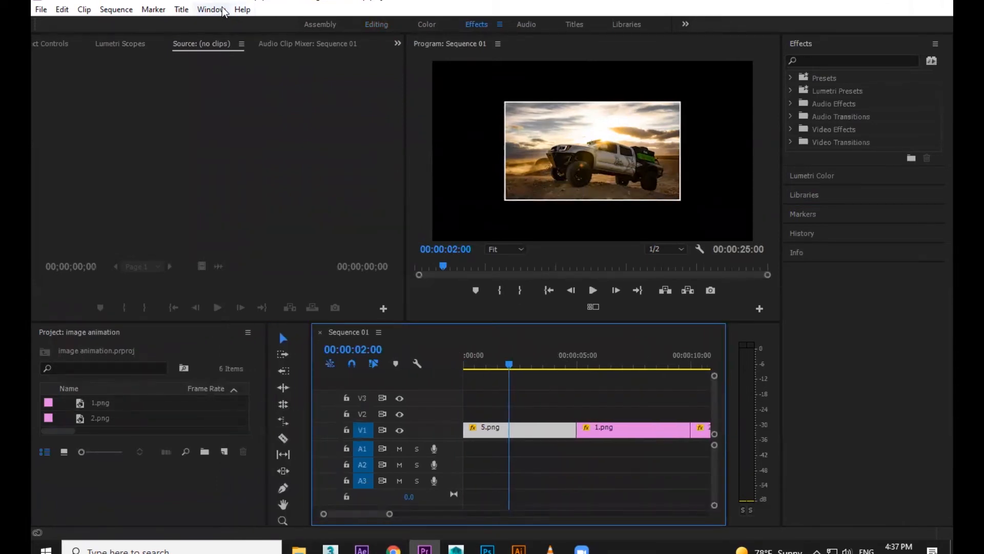
pyautogui.click(211, 9)
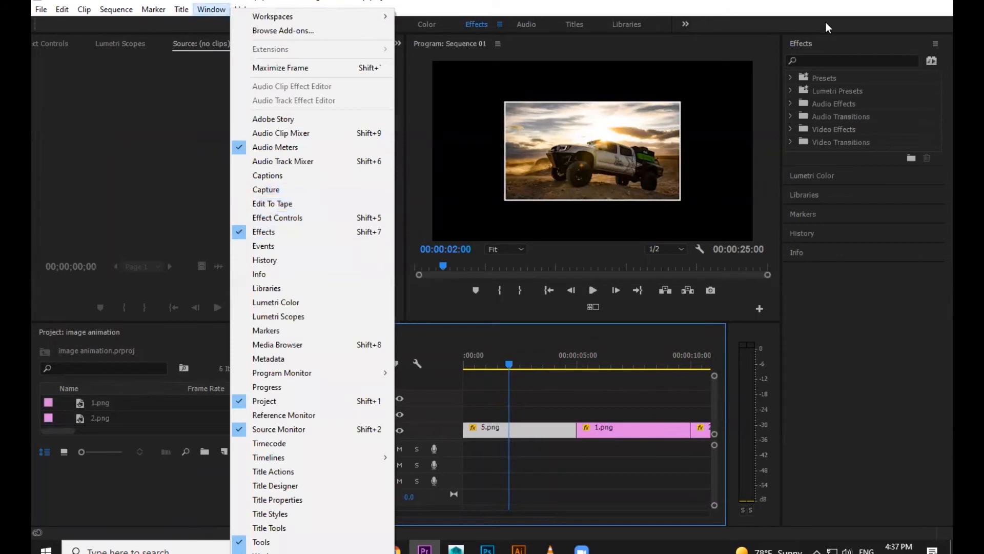
pyautogui.click(271, 231)
# Return to the Editing workspace, show the Effects panel, and close the Markers, History, Info and Media Browser panels grouped with it.
pyautogui.click(374, 25)
pyautogui.click(142, 314)
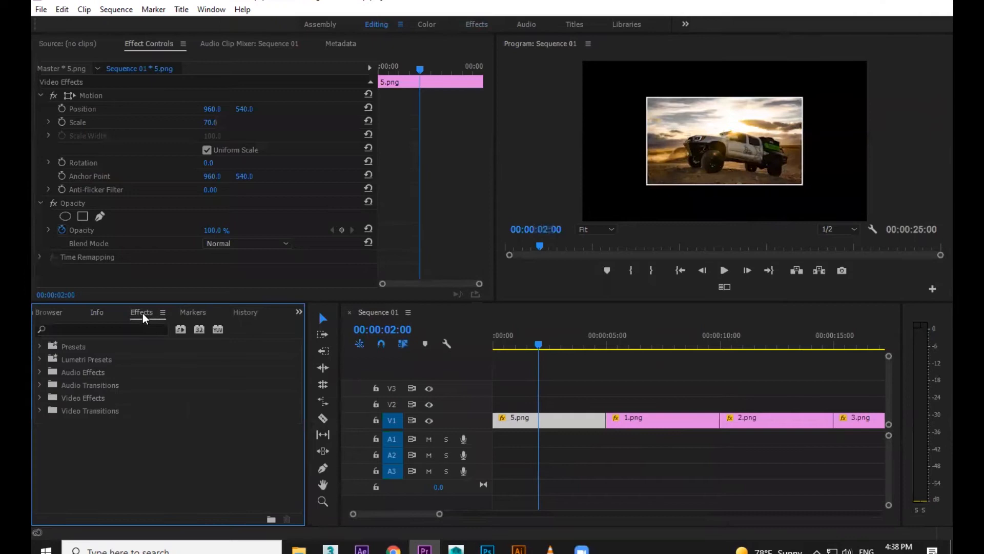
pyautogui.rightClick(192, 315)
pyautogui.click(206, 321)
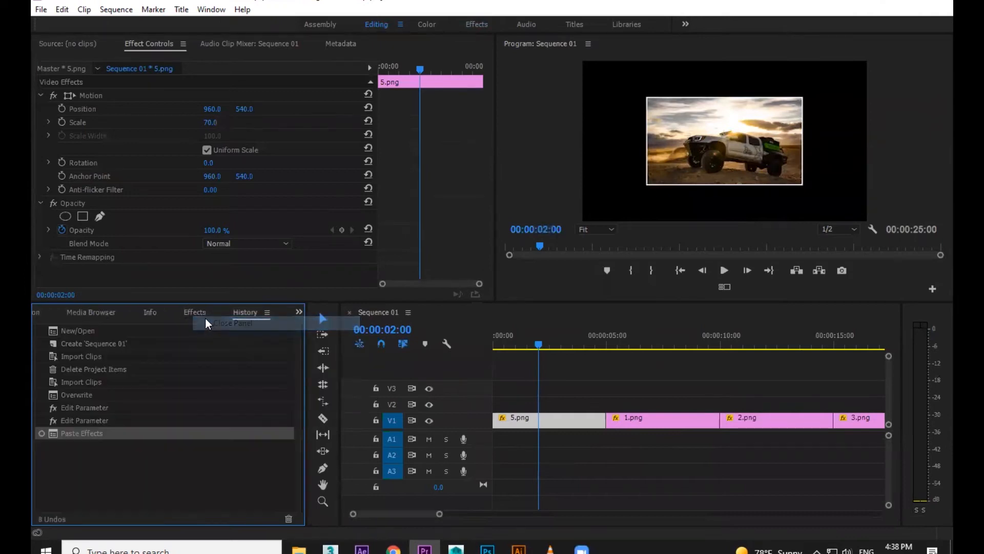
pyautogui.rightClick(236, 315)
pyautogui.click(247, 320)
pyautogui.rightClick(192, 313)
pyautogui.click(203, 319)
pyautogui.rightClick(161, 312)
pyautogui.click(177, 320)
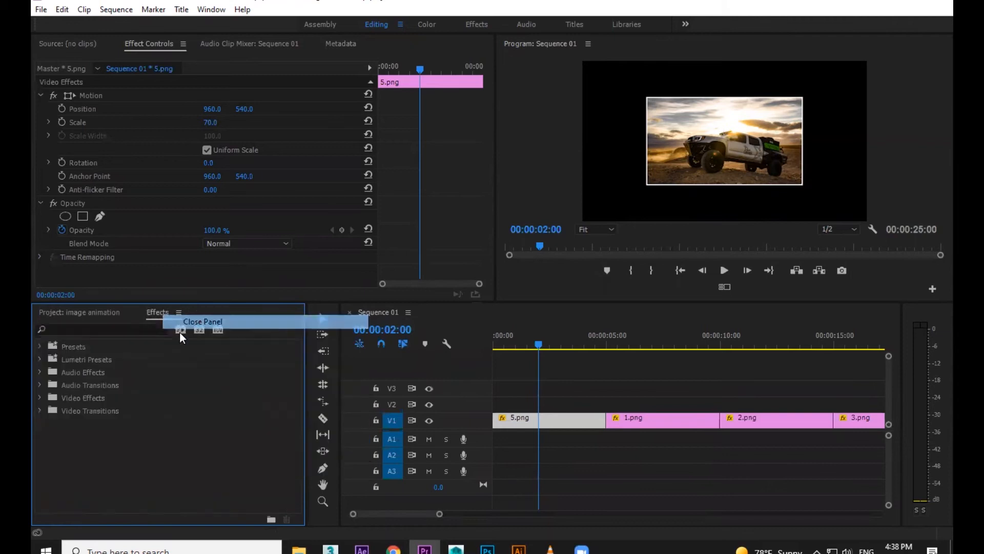
# Browse the Video Transitions categories and the Dissolve transitions in the Effects panel.
pyautogui.click(75, 314)
pyautogui.click(154, 312)
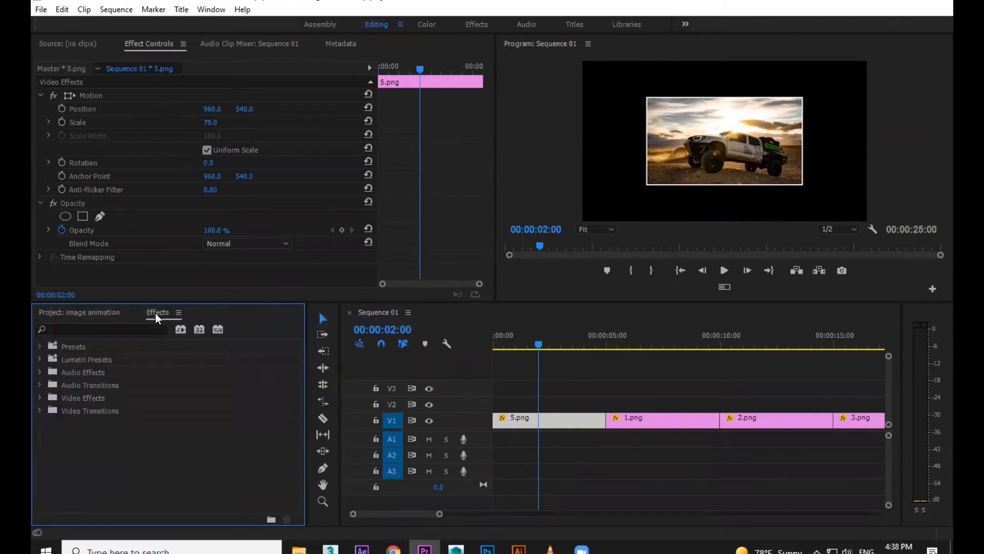
pyautogui.click(44, 409)
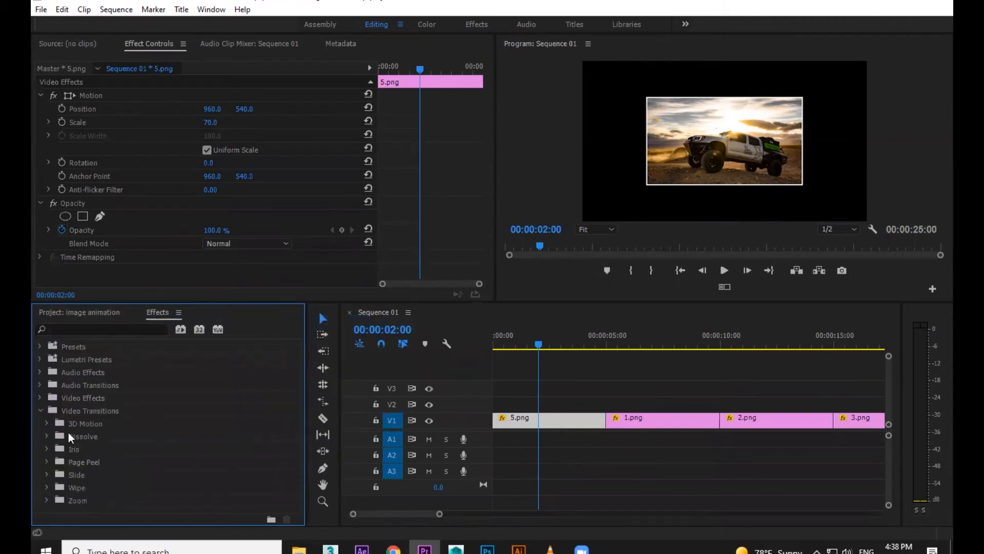
pyautogui.click(46, 435)
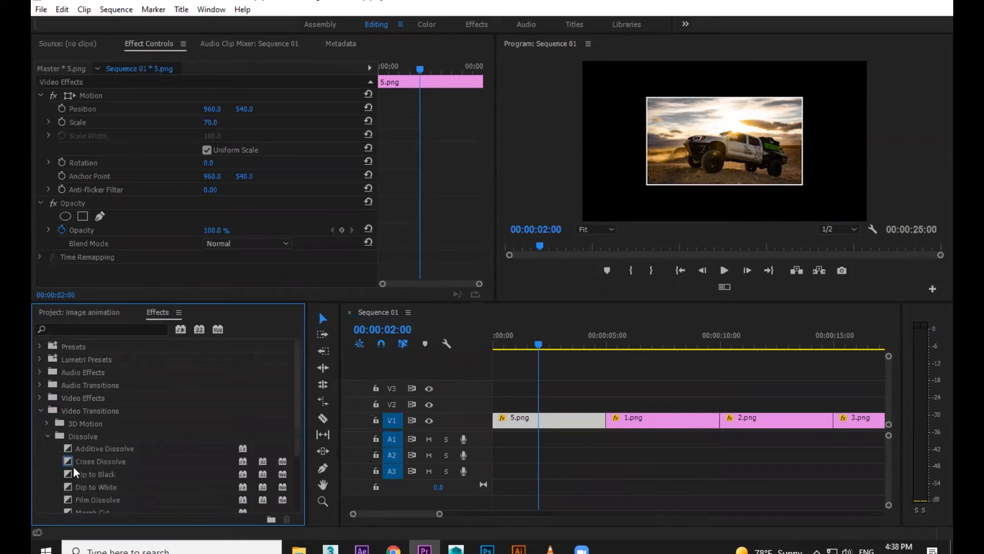
pyautogui.click(39, 409)
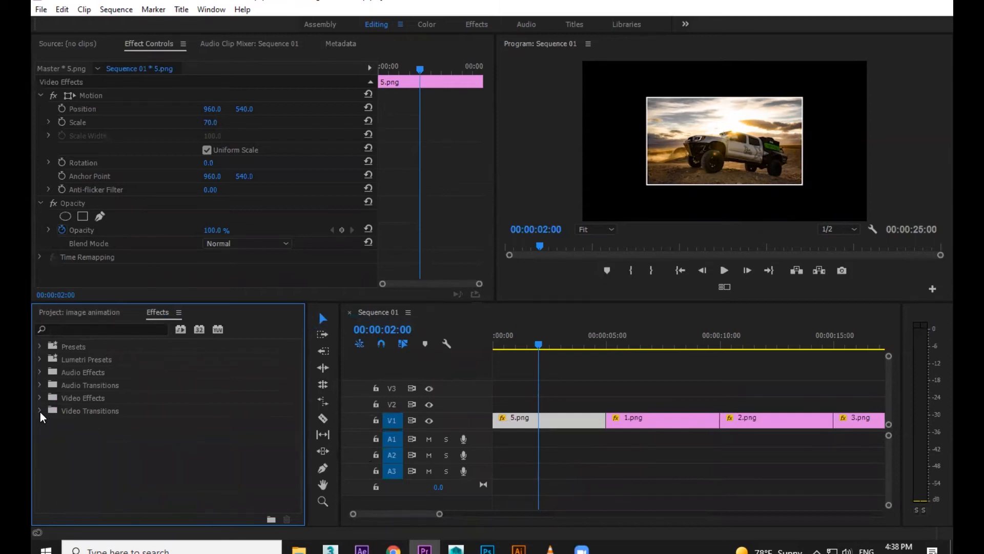
# Apply the Cube Spin transition from 3D Motion to the start of the 5.png clip and play it back.
pyautogui.click(40, 411)
pyautogui.scroll(-1, 63, 433)
pyautogui.click(49, 410)
pyautogui.moveTo(112, 423); pyautogui.dragTo(431, 406)
pyautogui.moveTo(84, 423); pyautogui.dragTo(505, 421)
pyautogui.moveTo(539, 350); pyautogui.dragTo(477, 356)
pyautogui.press('space')
# Apply Cube Spin to the cut between the 5.png and 1.png clips and preview it.
pyautogui.moveTo(102, 423); pyautogui.dragTo(608, 424)
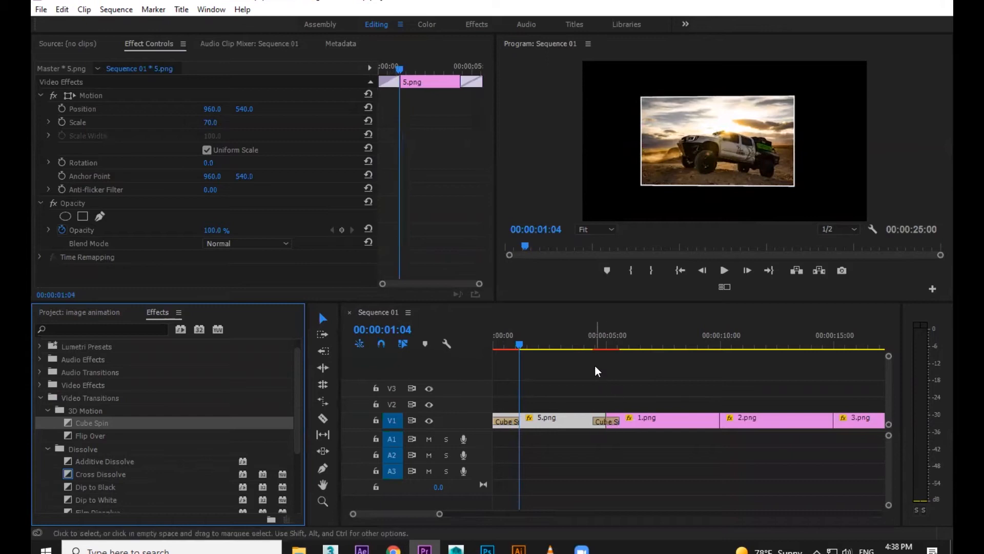
pyautogui.click(583, 336)
pyautogui.press('space')
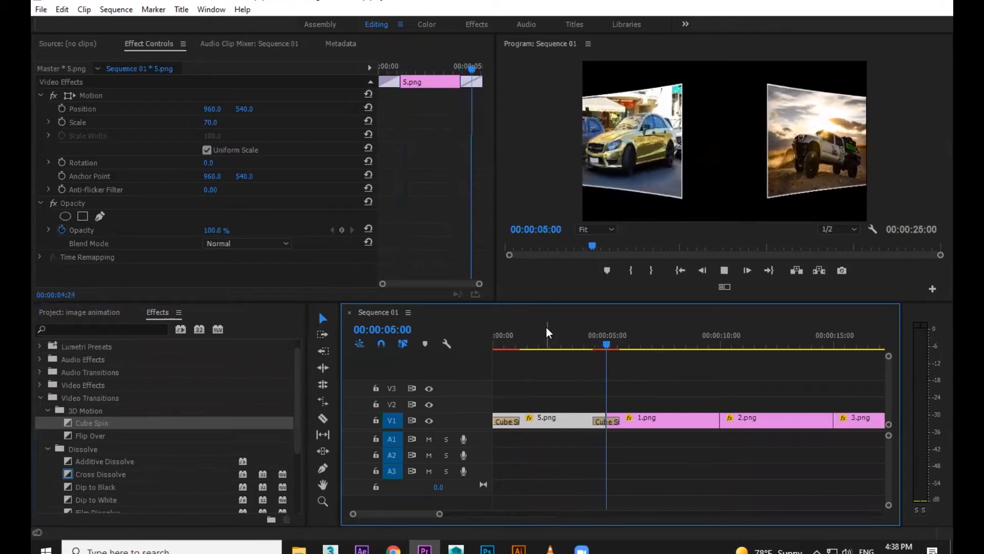
pyautogui.press('space')
# Apply Cube Spin to the cut between the 1.png and 2.png clips and preview it.
pyautogui.moveTo(79, 426); pyautogui.dragTo(720, 423)
pyautogui.press('space')
pyautogui.click(705, 342)
pyautogui.press('space')
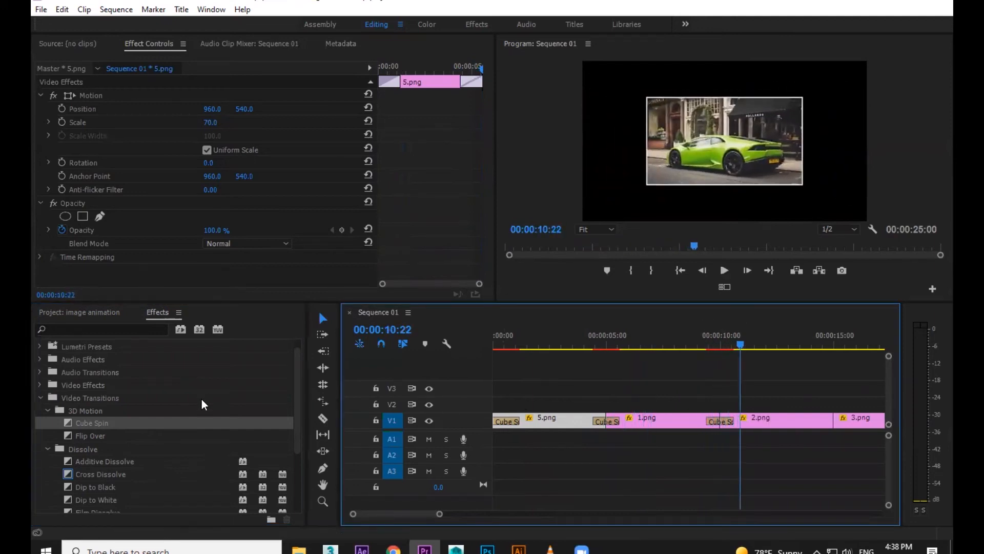
# Examine the alignment options of the Cube Spin transition between 1.png and 2.png.
pyautogui.click(720, 420)
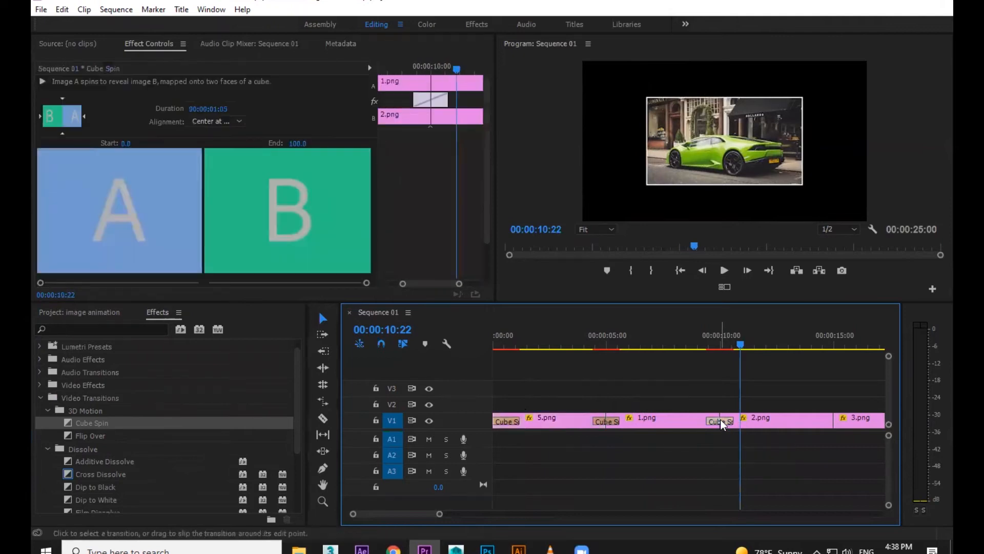
pyautogui.click(236, 121)
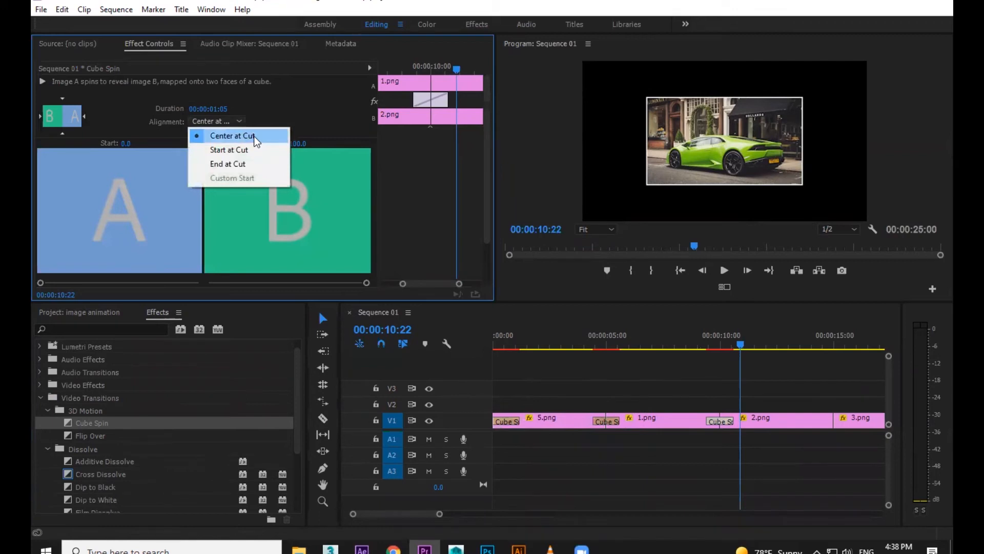
pyautogui.click(807, 401)
# Undo the three Cube Spin transitions and return the playhead to the start of the sequence.
pyautogui.hotkey('ctrl', 'z')
pyautogui.hotkey('ctrl', 'z')
pyautogui.hotkey('ctrl', 'z')
pyautogui.press('Home')
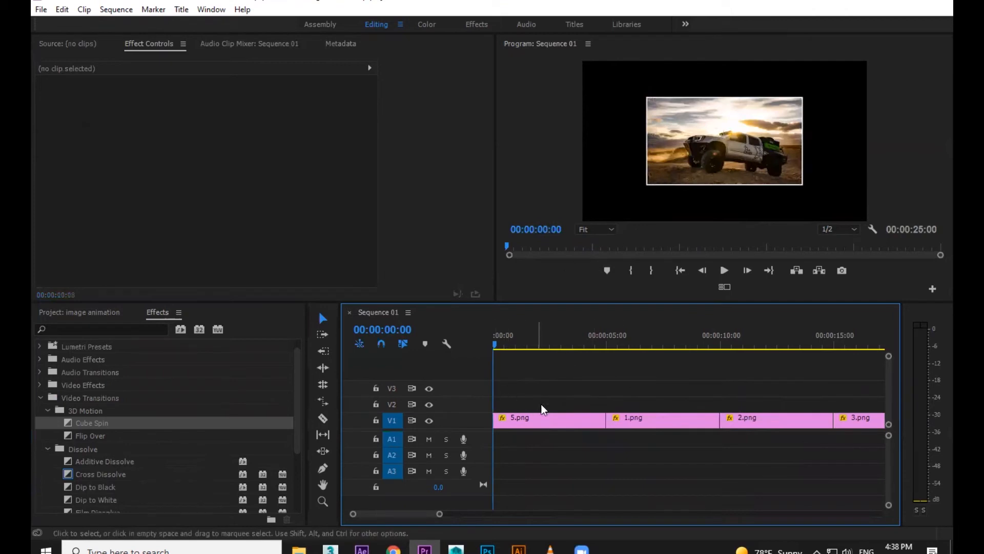
# Select the 5.png clip, play its beginning, and stop the playhead at 00:00:01:19.
pyautogui.click(543, 423)
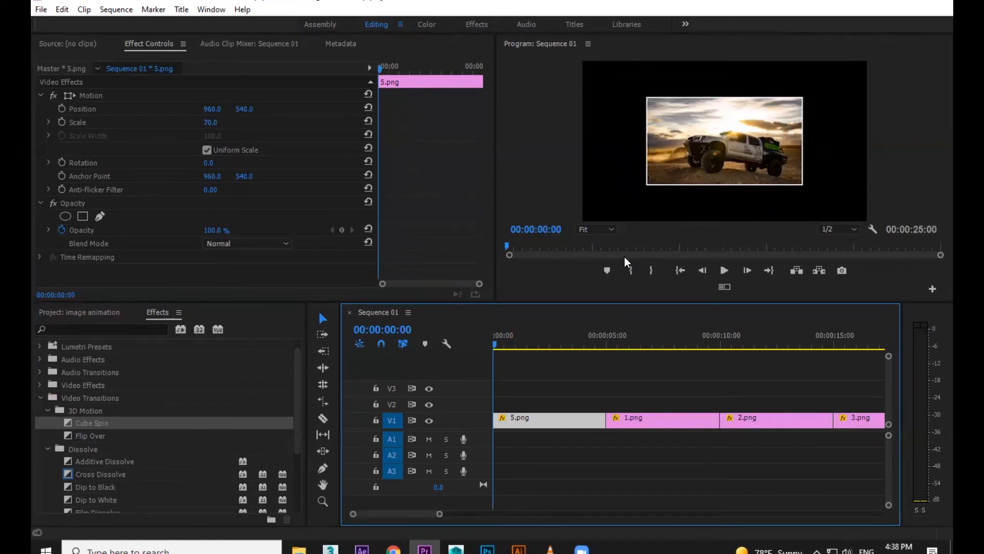
pyautogui.press('space')
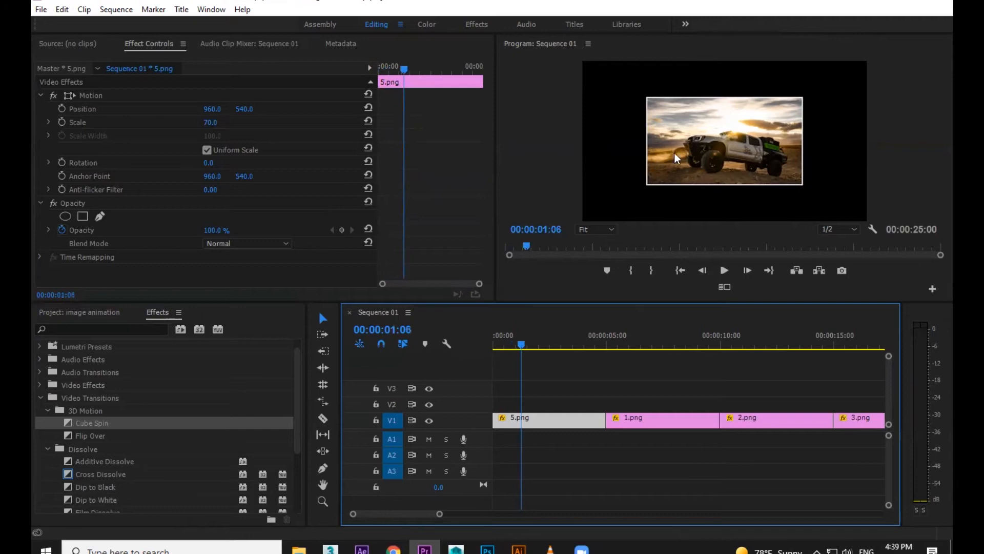
pyautogui.click(506, 346)
pyautogui.press('space')
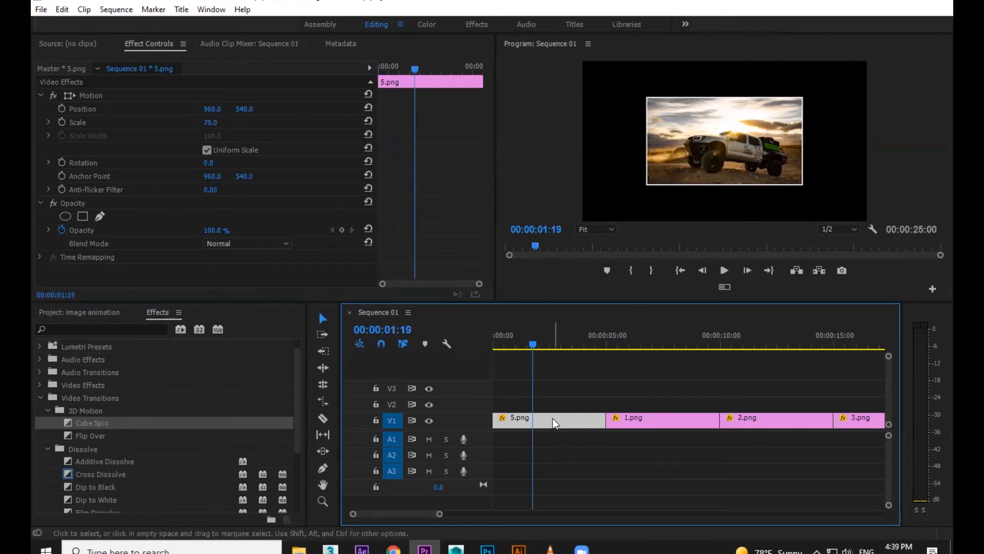
# Enable Position keyframing on 5.png at 00:00:01:19 and add a keyframe about half a second earlier with the image shifted right.
pyautogui.click(62, 109)
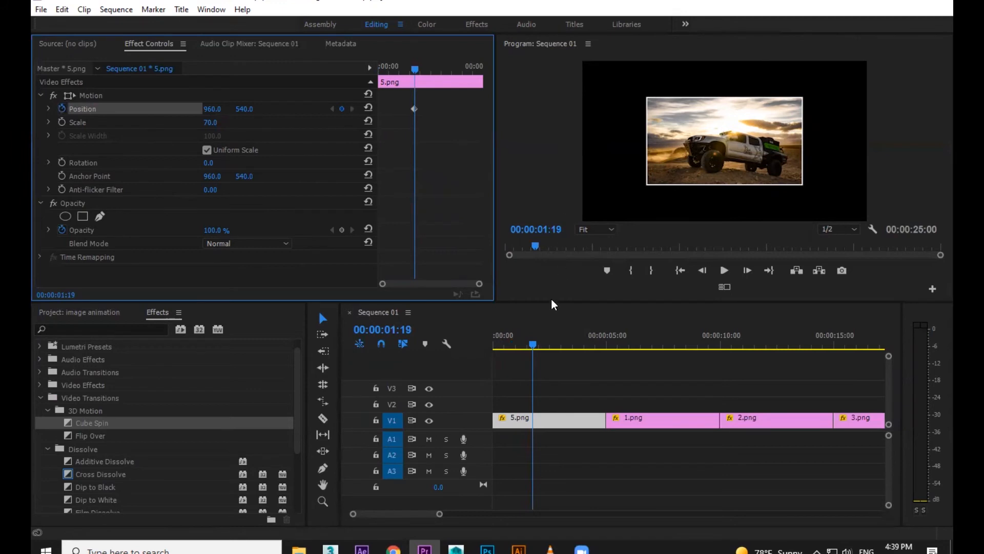
pyautogui.moveTo(534, 340); pyautogui.dragTo(519, 342)
pyautogui.moveTo(211, 109); pyautogui.dragTo(233, 135)
# Add a Position keyframe at 00:00:00:00 on 5.png with horizontal position -544 so the image starts off-screen.
pyautogui.moveTo(517, 338); pyautogui.dragTo(490, 343)
pyautogui.moveTo(217, 109)
pyautogui.mouseDown()
pyautogui.moveTo(200, 108)
pyautogui.moveTo(215, 107)
pyautogui.mouseUp()
pyautogui.click(215, 108)
pyautogui.write('-742')
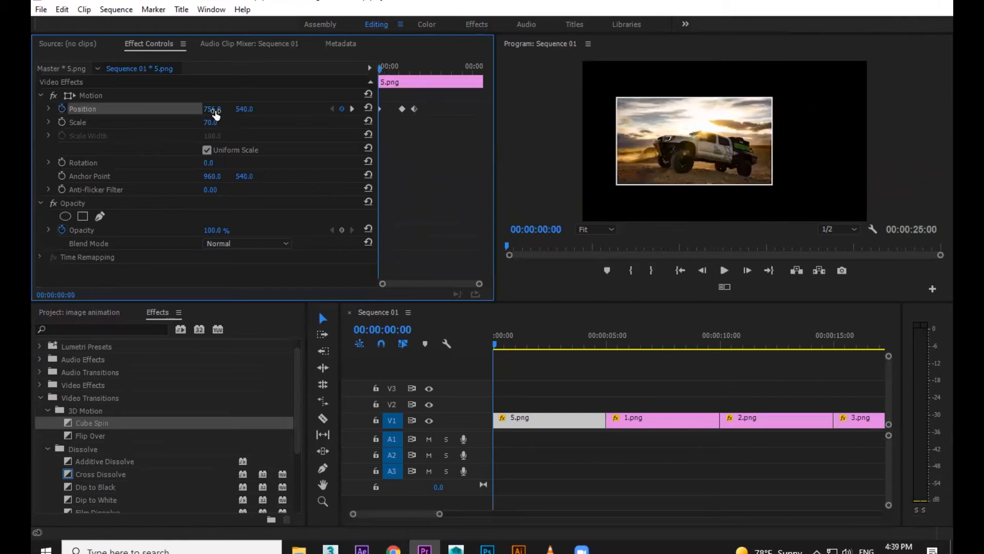
pyautogui.press('Return')
pyautogui.hotkey('ctrl', 'z')
pyautogui.moveTo(211, 109)
pyautogui.mouseDown()
pyautogui.moveTo(97, 109)
pyautogui.moveTo(226, 109)
pyautogui.moveTo(203, 109)
pyautogui.mouseUp()
# Play back and scrub through the slide-in of 5.png to examine its motion across the Position keyframes.
pyautogui.press('space')
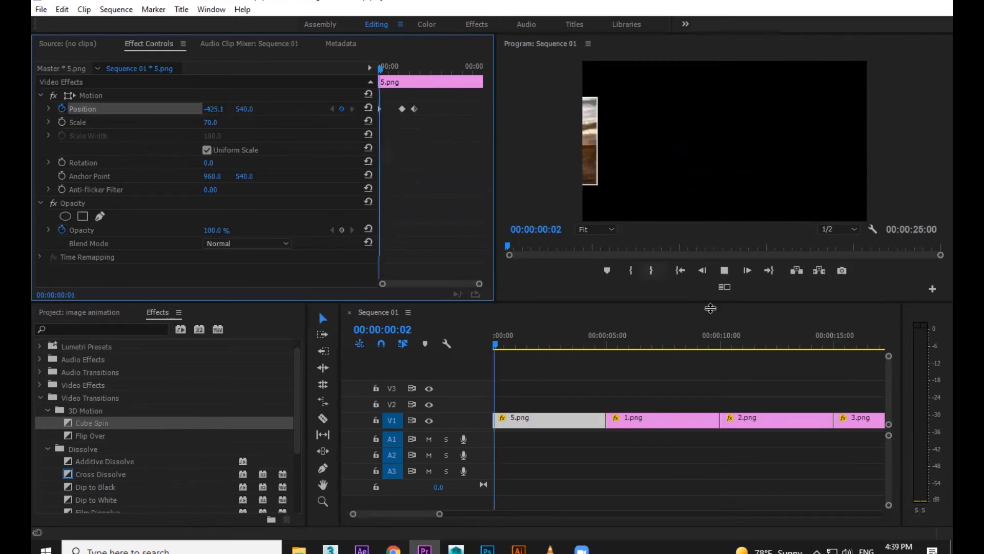
pyautogui.press('space')
pyautogui.moveTo(410, 67); pyautogui.dragTo(357, 69)
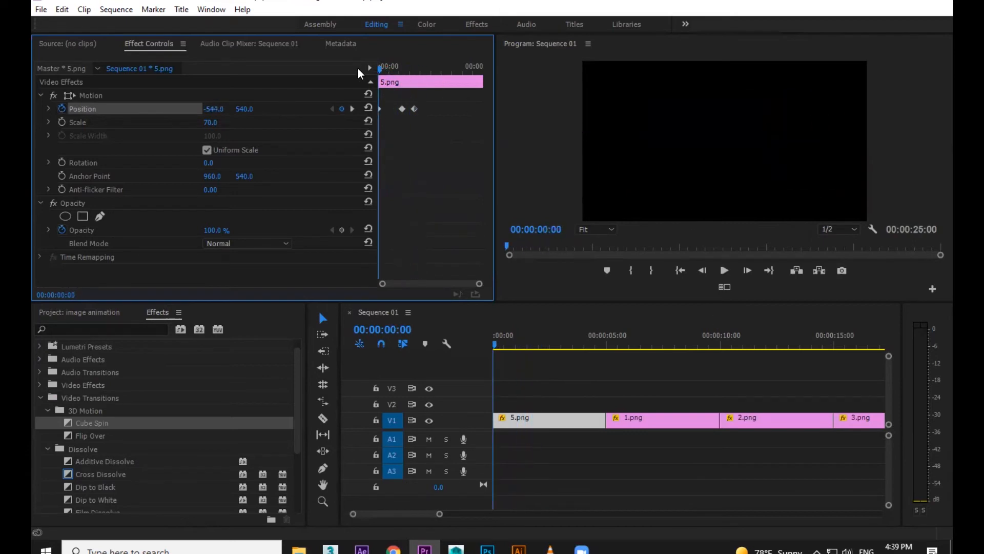
pyautogui.press('space')
pyautogui.moveTo(423, 71)
pyautogui.mouseDown()
pyautogui.moveTo(359, 69)
pyautogui.moveTo(417, 65)
pyautogui.mouseUp()
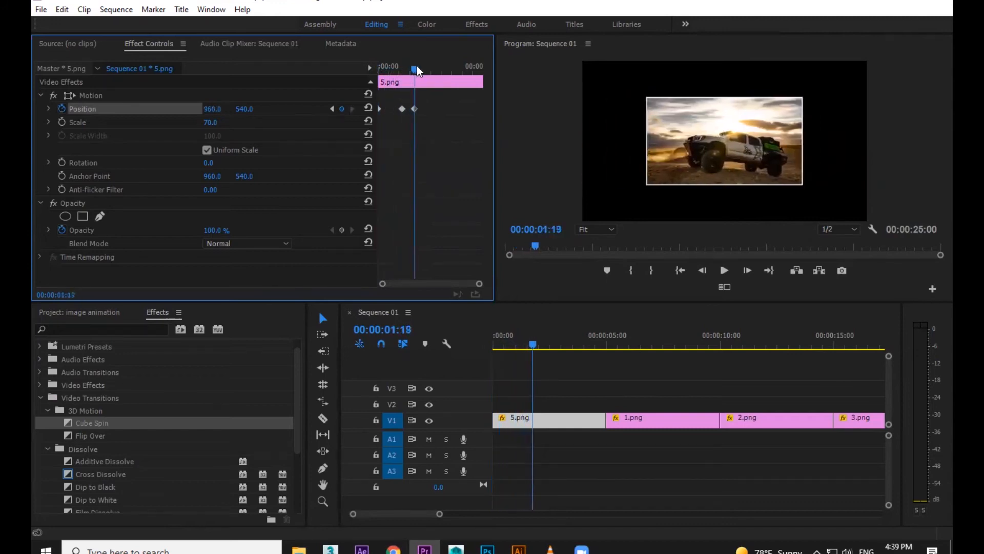
pyautogui.click(417, 66)
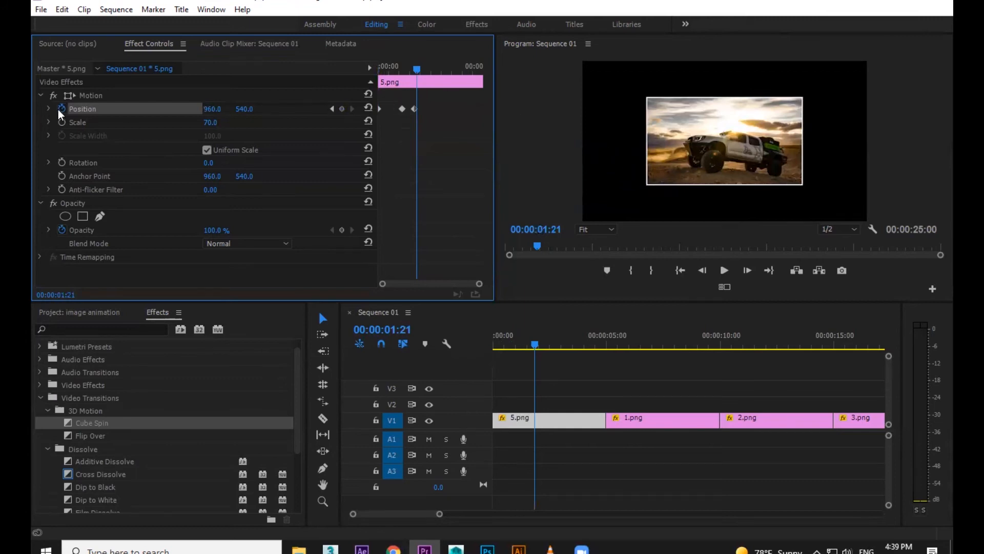
pyautogui.moveTo(416, 67); pyautogui.dragTo(391, 67)
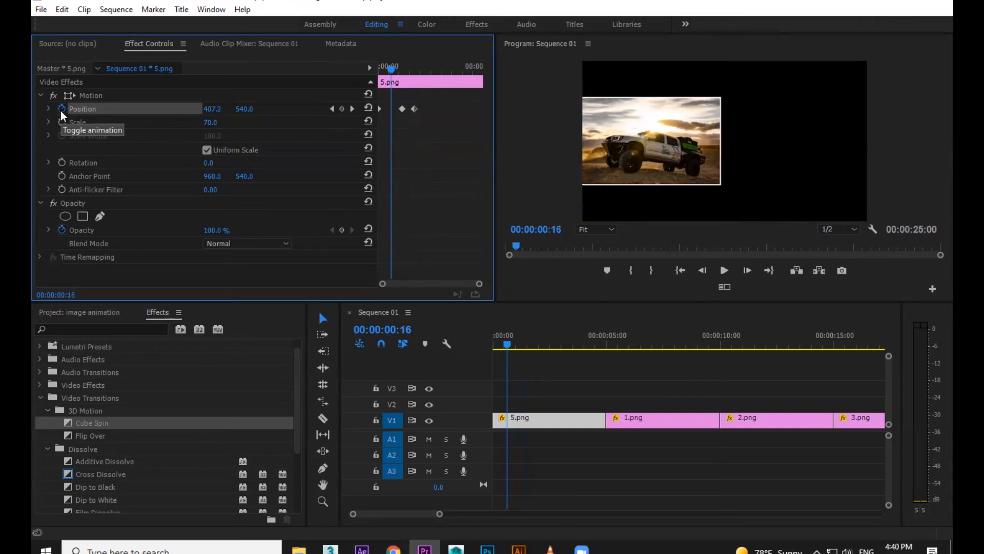
pyautogui.moveTo(413, 69); pyautogui.dragTo(402, 69)
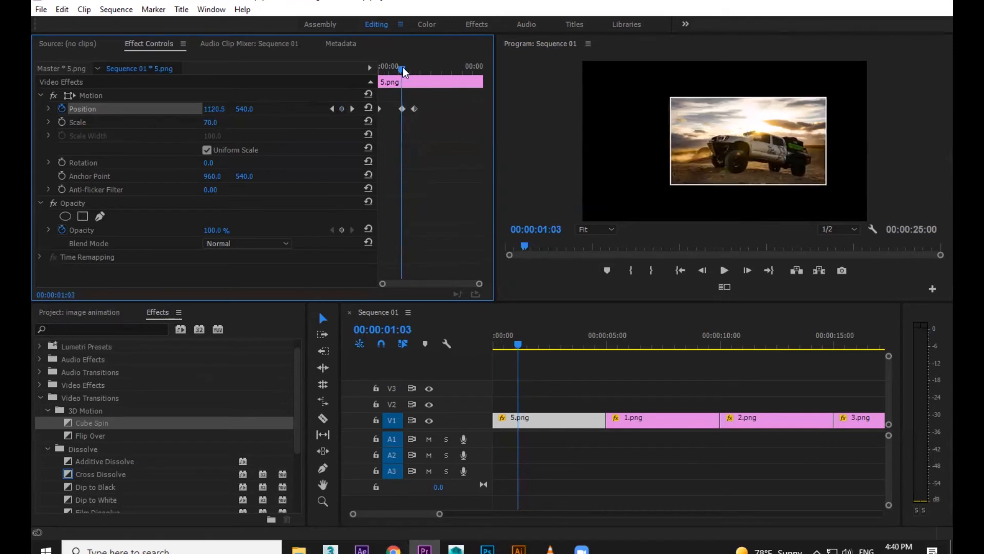
pyautogui.moveTo(402, 67); pyautogui.dragTo(376, 69)
pyautogui.press('space')
pyautogui.press('space')
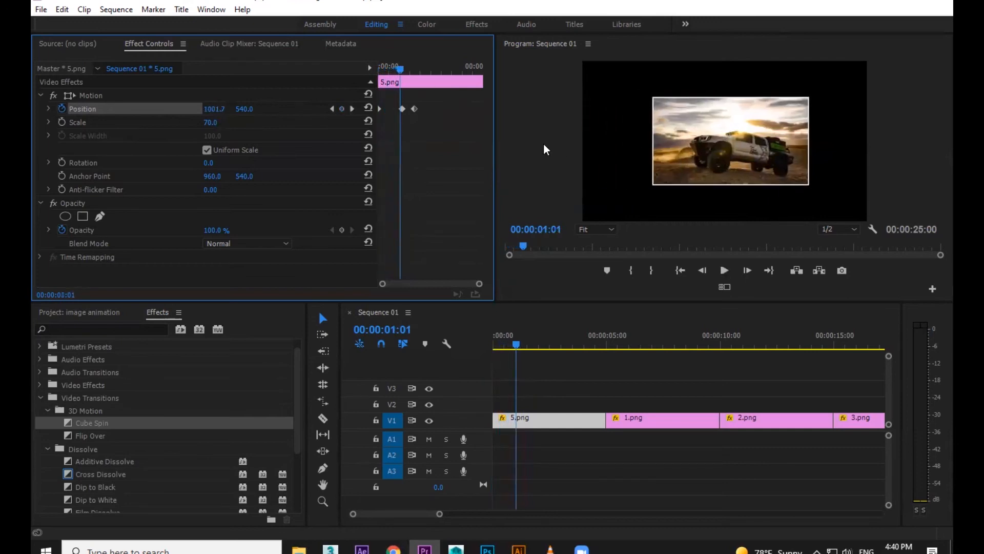
# Move the last two Position keyframes of 5.png earlier, to 00:00:00:13 and 00:00:00:21, and replay the faster slide-in.
pyautogui.click(414, 108)
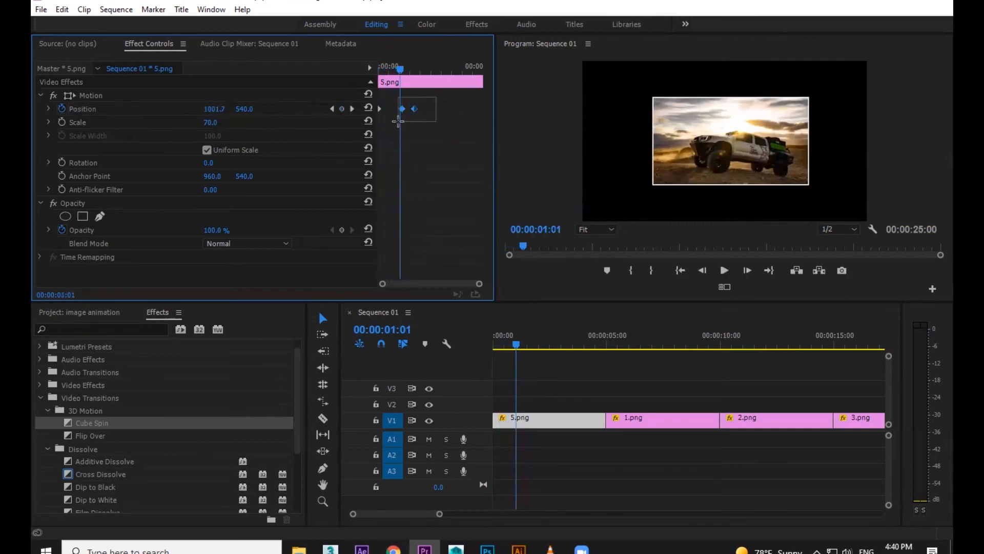
pyautogui.moveTo(402, 109); pyautogui.dragTo(396, 109)
pyautogui.press('Home')
pyautogui.press('space')
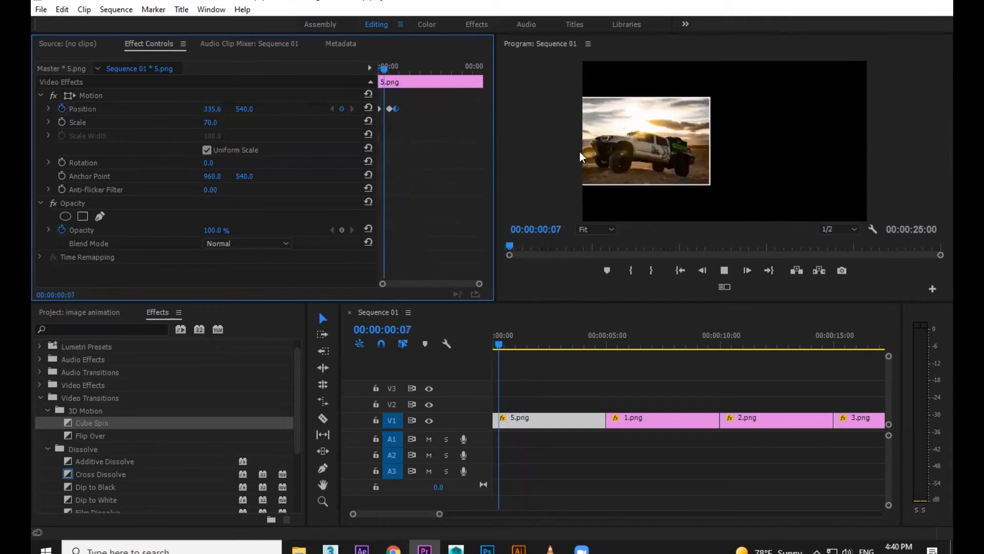
pyautogui.press('Home')
pyautogui.press('space')
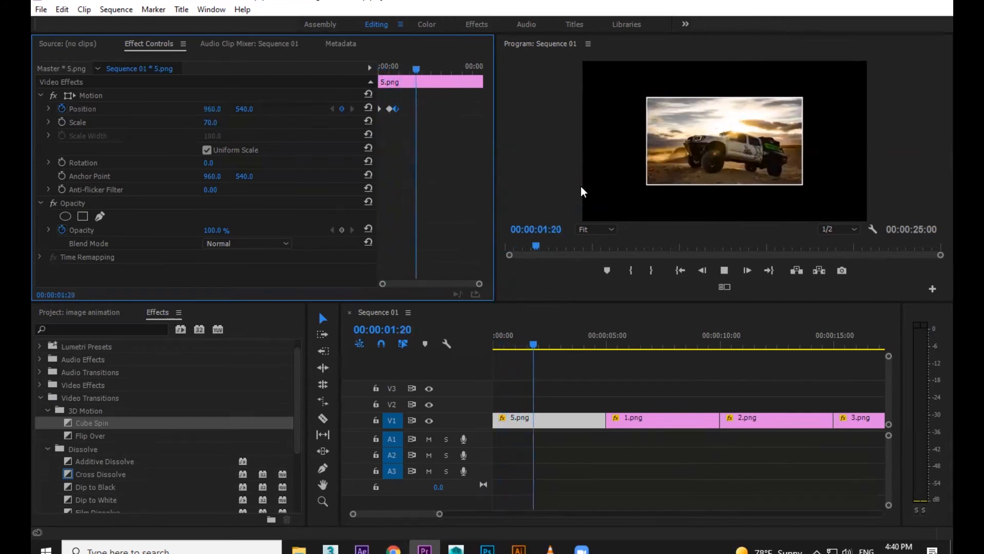
pyautogui.press('Home')
pyautogui.press('space')
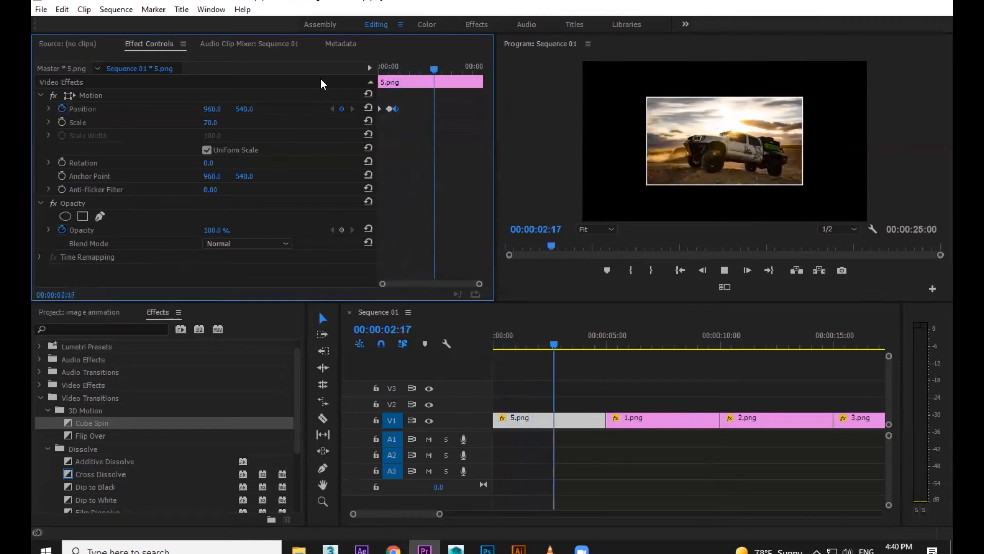
pyautogui.press('space')
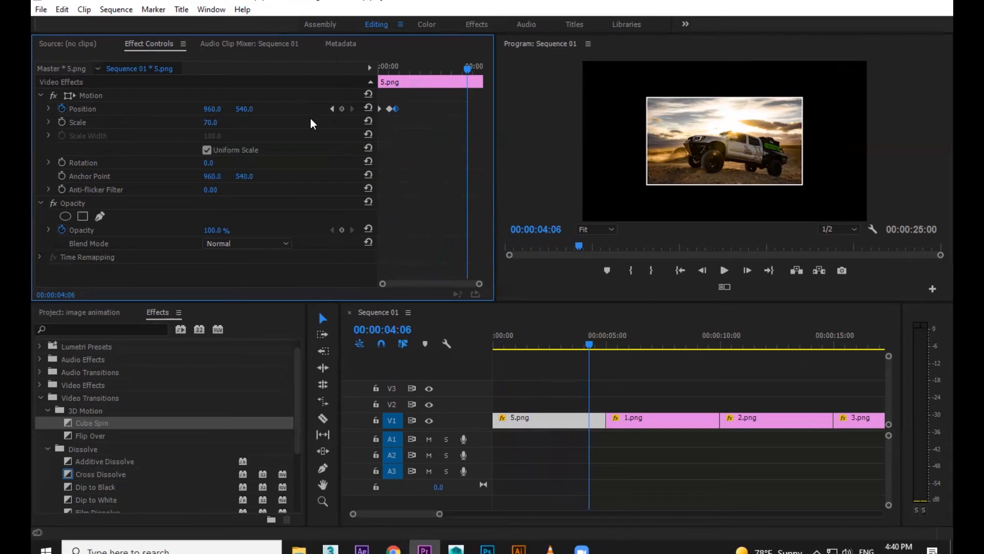
pyautogui.moveTo(212, 109)
pyautogui.mouseDown()
pyautogui.moveTo(188, 108)
pyautogui.moveTo(224, 109)
pyautogui.mouseUp()
pyautogui.click(466, 109)
pyautogui.press('Delete')
pyautogui.moveTo(469, 71); pyautogui.dragTo(465, 69)
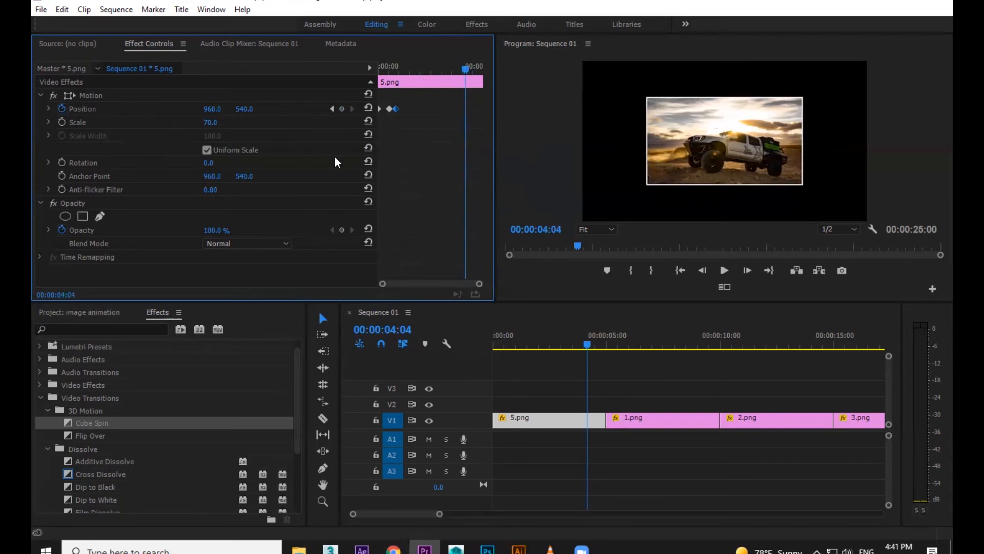
pyautogui.click(343, 109)
pyautogui.moveTo(464, 71); pyautogui.dragTo(438, 76)
pyautogui.click(459, 67)
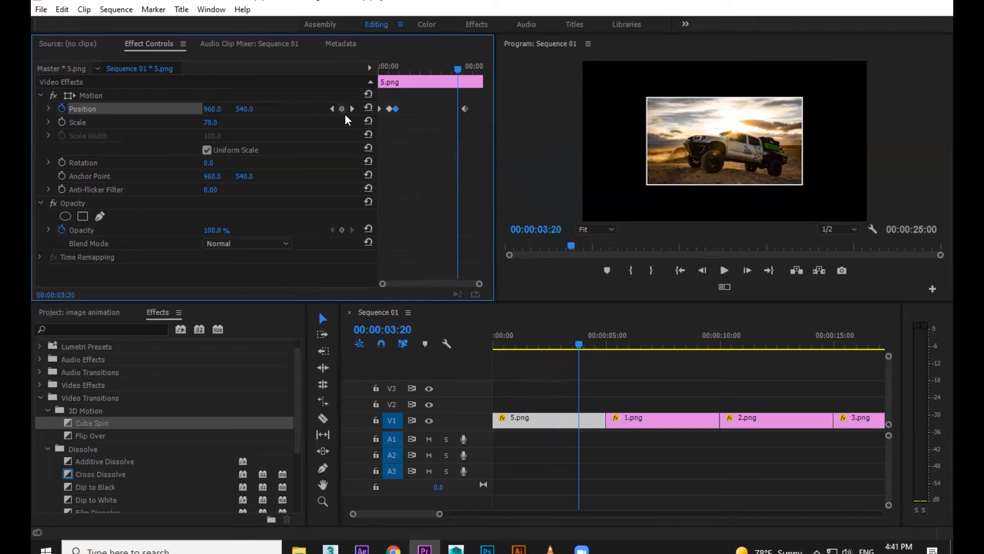
pyautogui.moveTo(457, 68); pyautogui.dragTo(444, 67)
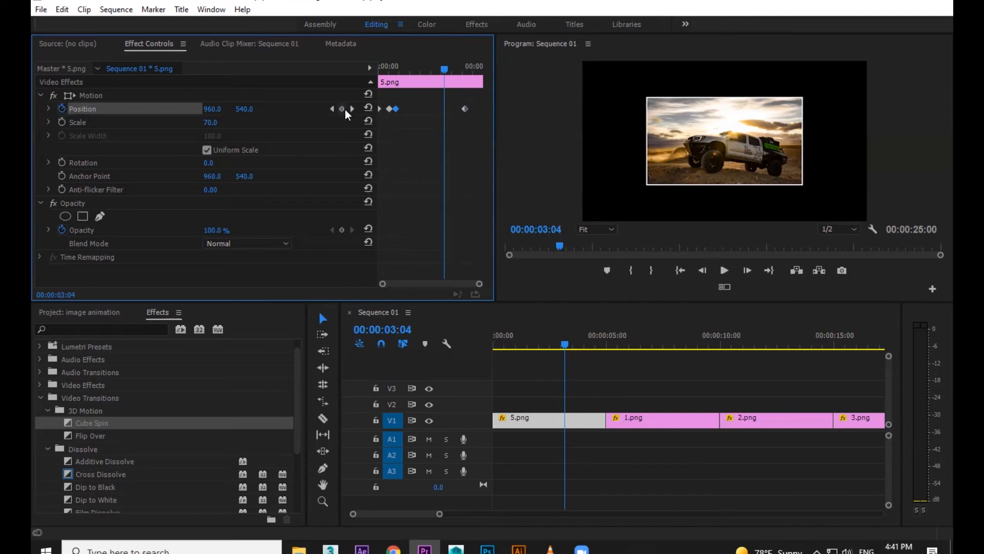
pyautogui.moveTo(443, 70); pyautogui.dragTo(437, 69)
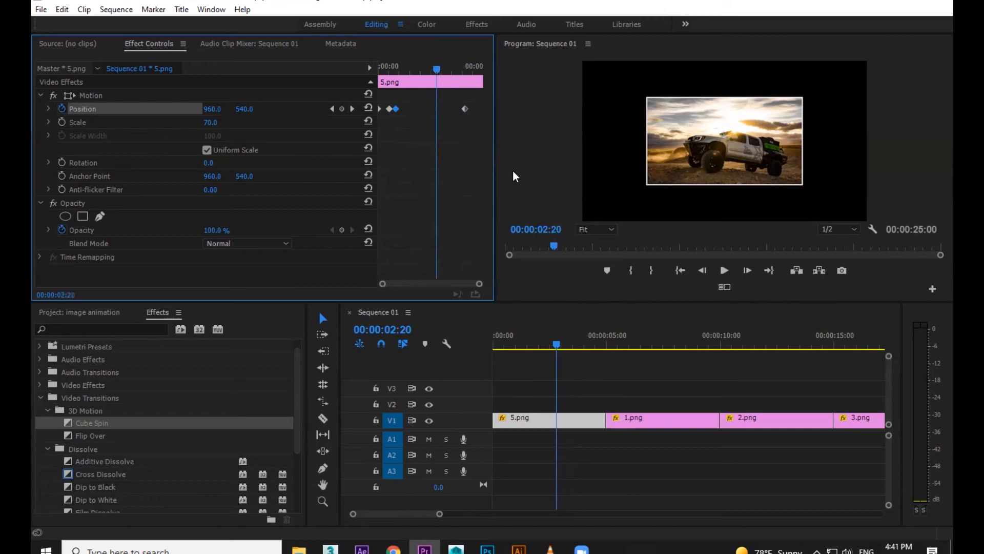
pyautogui.click(462, 108)
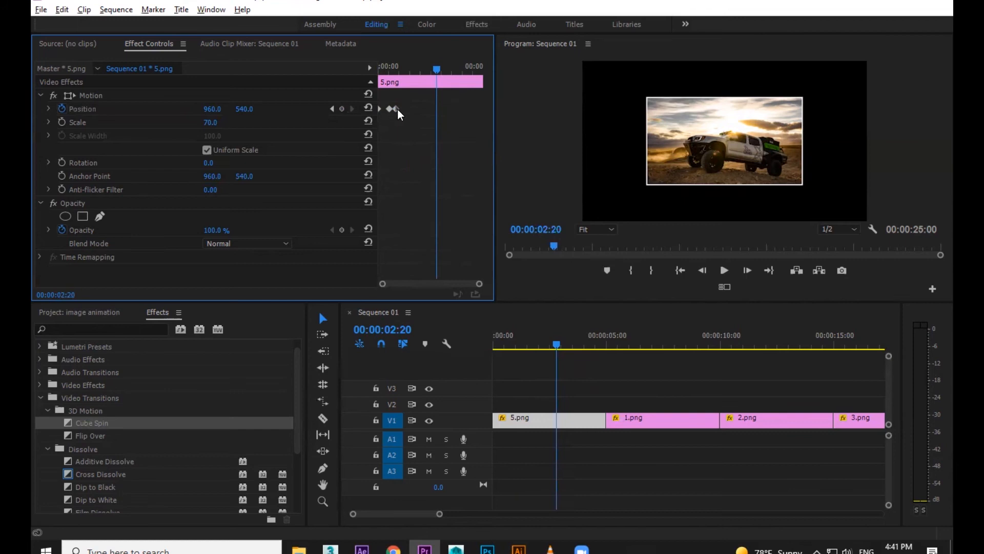
# Duplicate the last slide-in Position keyframe of 5.png near the clip's end and place the copy at 00:00:04:01.
pyautogui.moveTo(396, 109); pyautogui.dragTo(472, 110)
pyautogui.click(414, 67)
pyautogui.moveTo(426, 69); pyautogui.dragTo(464, 70)
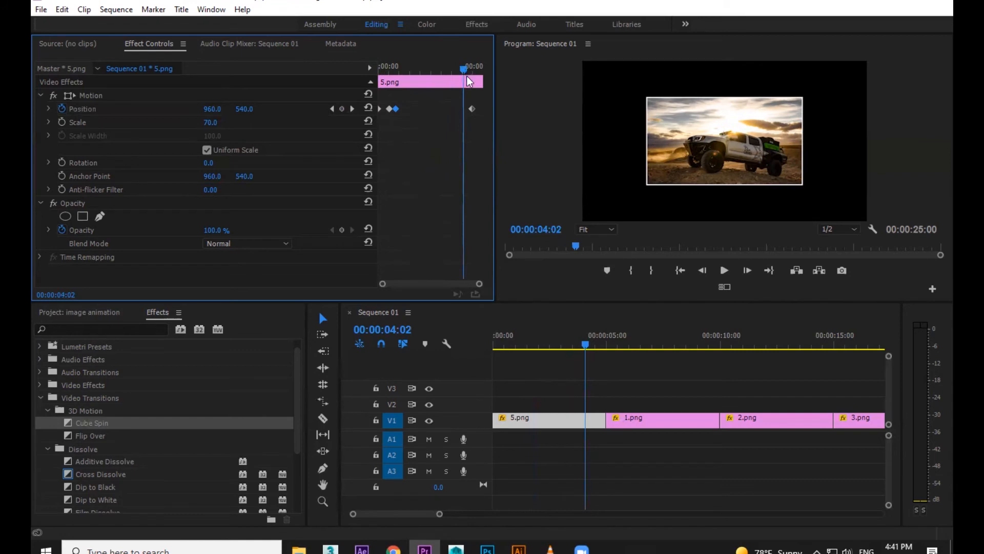
pyautogui.moveTo(469, 106); pyautogui.dragTo(465, 105)
pyautogui.moveTo(396, 109); pyautogui.dragTo(457, 78)
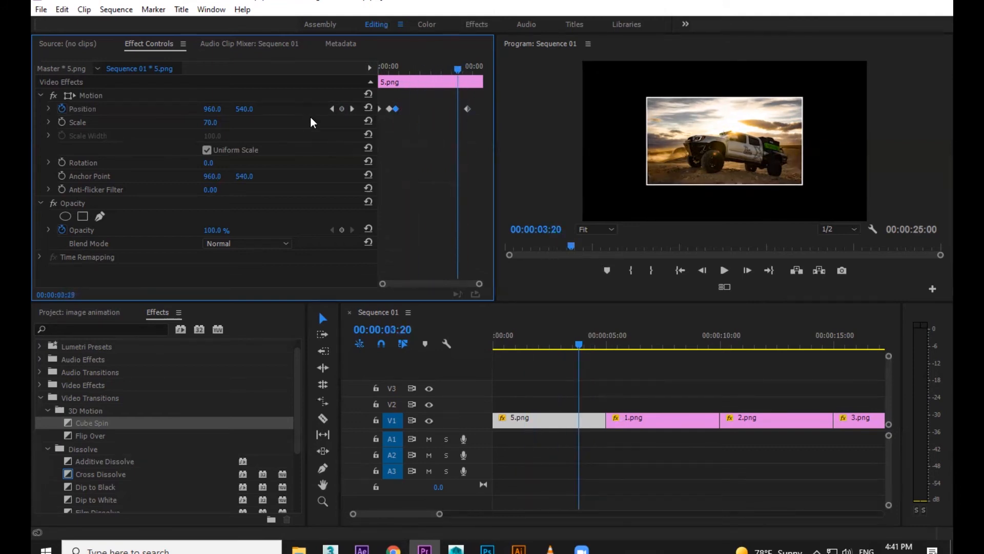
pyautogui.click(463, 69)
pyautogui.moveTo(467, 109); pyautogui.dragTo(463, 108)
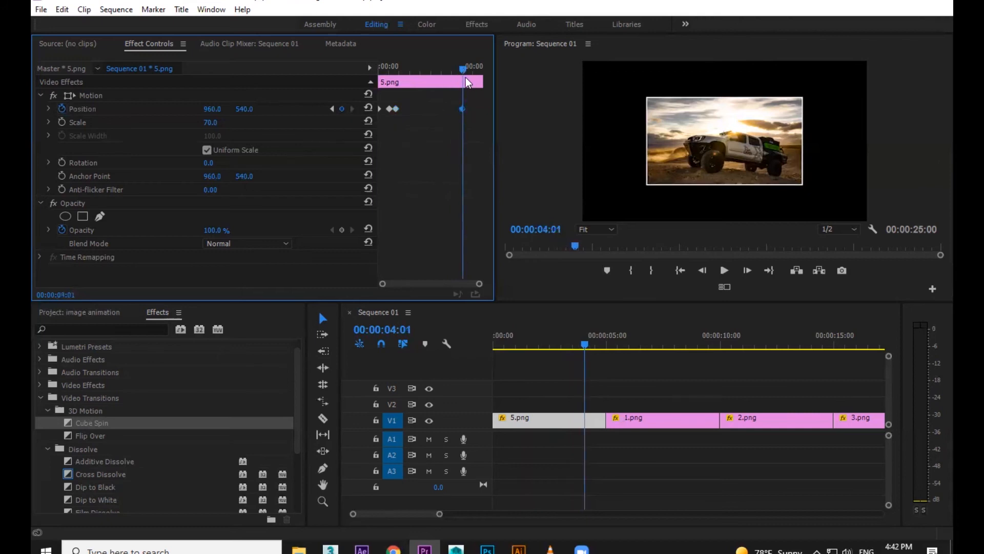
# Add a Position keyframe on 5.png twelve frames further on, at 00:00:04:13, with the image shifted left.
pyautogui.press('Right')
pyautogui.press('Right')
pyautogui.press('Right')
pyautogui.press('Right')
pyautogui.press('Right')
pyautogui.press('Right')
pyautogui.press('Right')
pyautogui.press('Right')
pyautogui.press('Right')
pyautogui.press('Right')
pyautogui.press('Right')
pyautogui.press('Right')
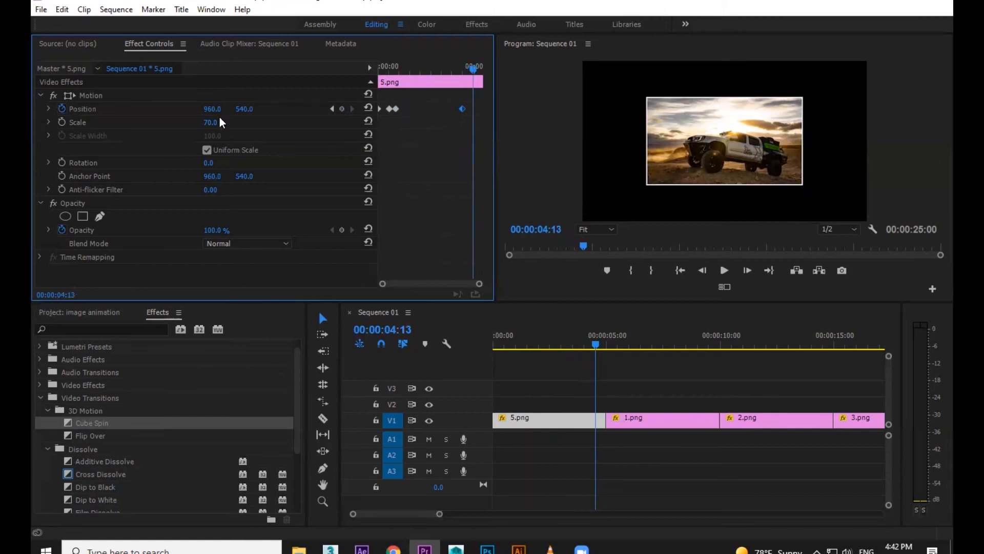
pyautogui.moveTo(213, 113); pyautogui.dragTo(222, 110)
# Add a Position keyframe at 00:00:04:24 with horizontal position about 2467 so 5.png exits off-screen to the right, and play the exit.
pyautogui.moveTo(476, 69); pyautogui.dragTo(481, 70)
pyautogui.click(205, 109)
pyautogui.moveTo(212, 108); pyautogui.dragTo(254, 109)
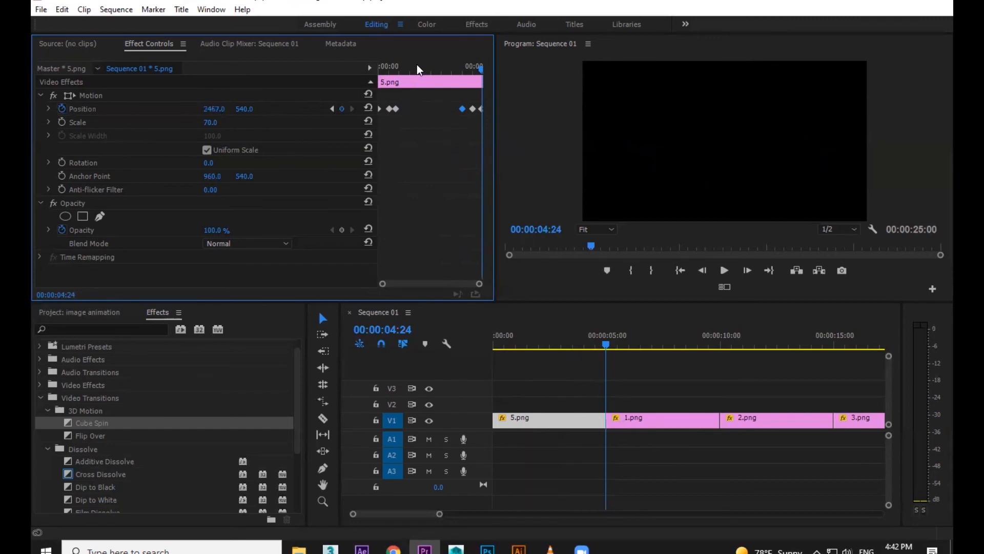
pyautogui.click(459, 67)
pyautogui.press('space')
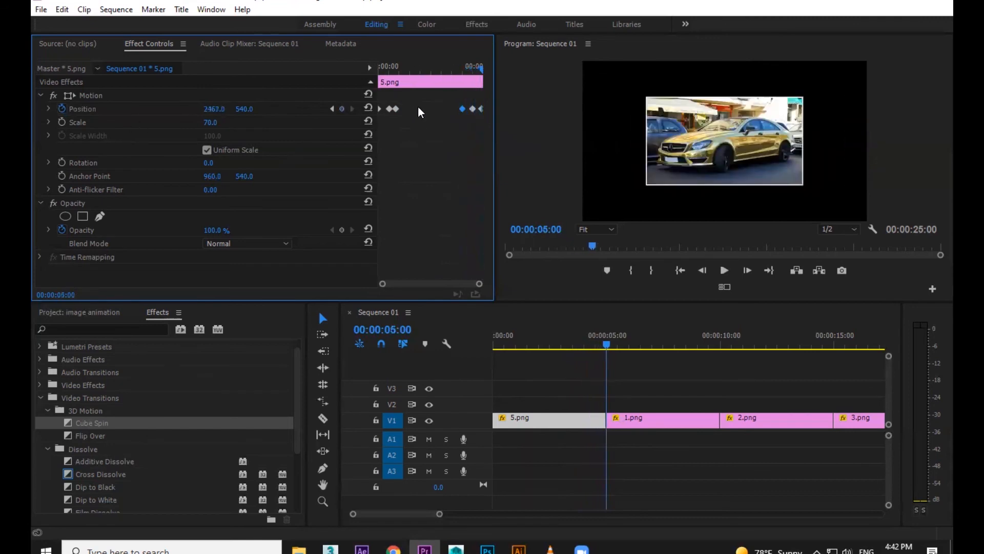
# Shift the first two slide-out Position keyframes of 5.png slightly later, starting the exit at 00:00:04:06, and check the motion.
pyautogui.moveTo(471, 101); pyautogui.dragTo(482, 111)
pyautogui.click(471, 110)
pyautogui.click(461, 62)
pyautogui.press('space')
pyautogui.press('space')
pyautogui.moveTo(454, 102); pyautogui.dragTo(472, 107)
pyautogui.moveTo(474, 67)
pyautogui.mouseDown()
pyautogui.moveTo(447, 69)
pyautogui.moveTo(472, 68)
pyautogui.mouseUp()
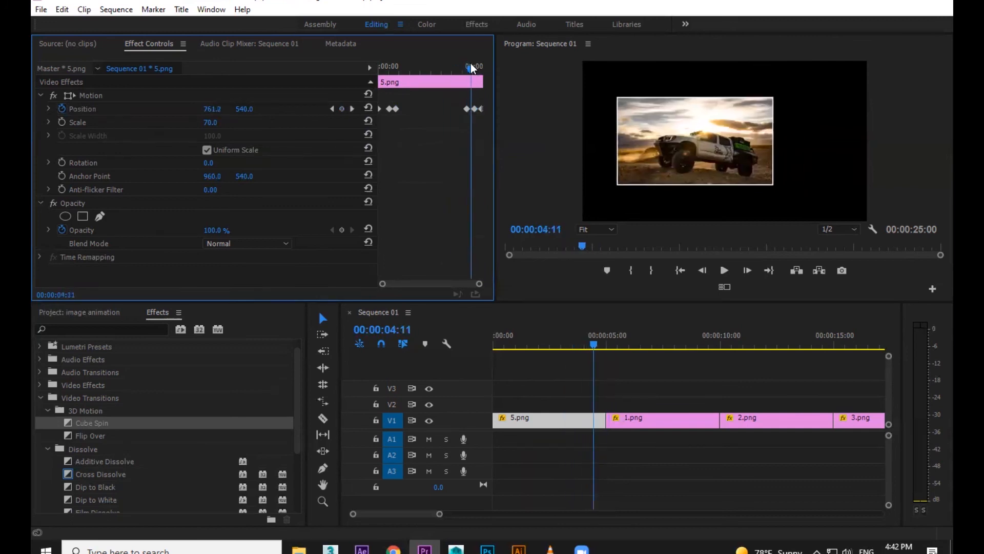
# Move the middle slide-out Position keyframe closer to the one at 00:00:04:06 and replay the end of 5.png.
pyautogui.scroll(3, 473, 72)
pyautogui.moveTo(464, 109); pyautogui.dragTo(448, 109)
pyautogui.scroll(-3, 459, 86)
pyautogui.click(471, 67)
pyautogui.press('space')
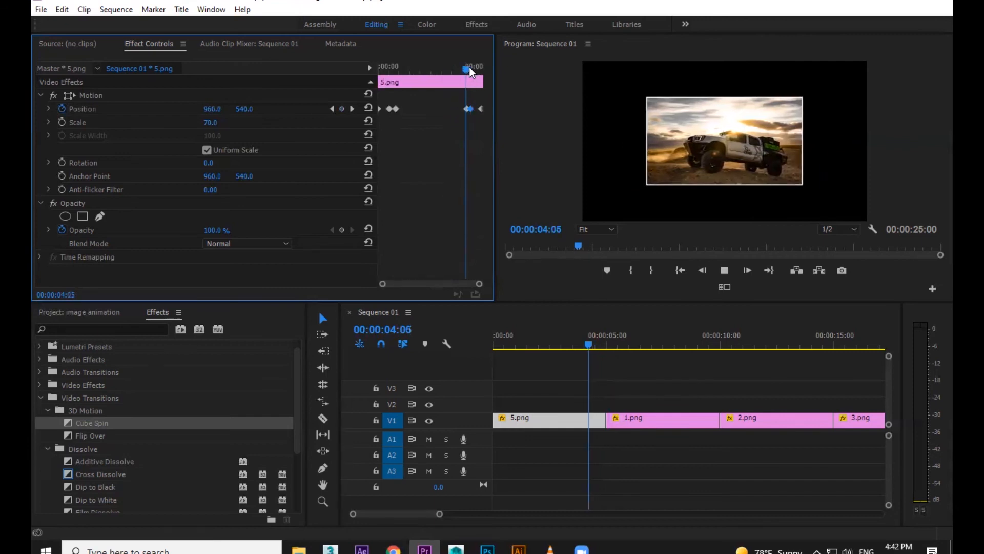
pyautogui.moveTo(468, 66); pyautogui.dragTo(463, 67)
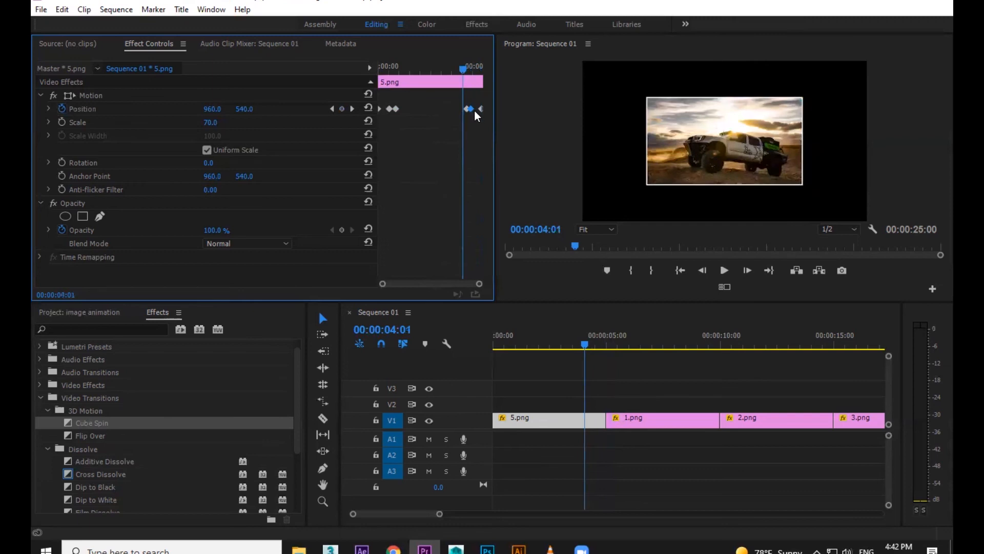
pyautogui.press('space')
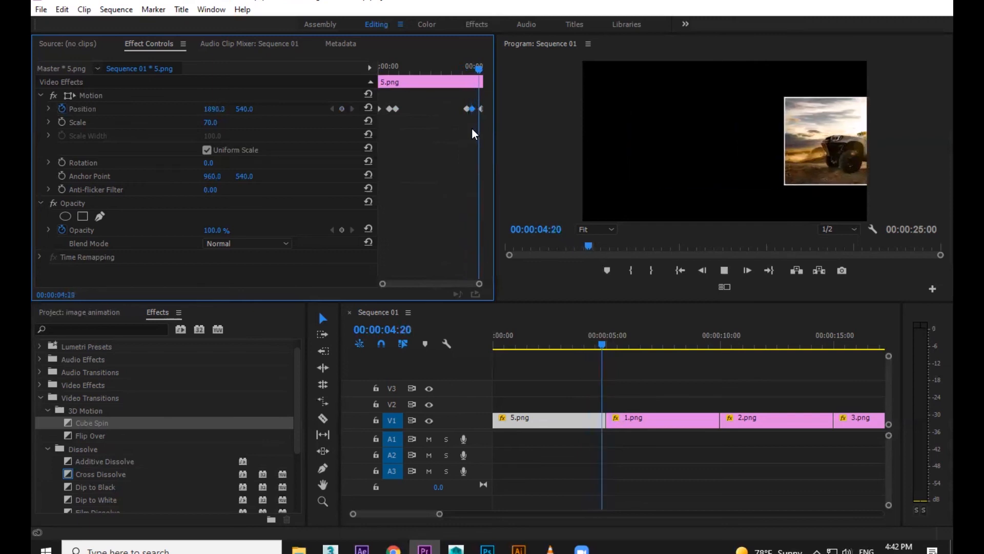
pyautogui.click(450, 67)
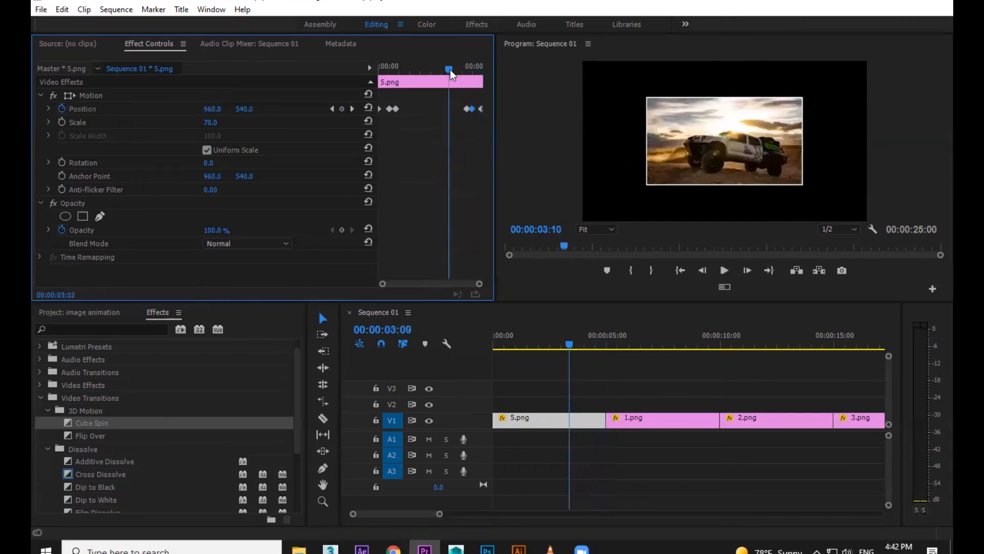
# Shift all clips after 5.png so that 1.png starts at 00:00:10:00, and play 5.png through from the beginning.
pyautogui.click(660, 403)
pyautogui.press('-')
pyautogui.moveTo(694, 372); pyautogui.dragTo(568, 425)
pyautogui.press('=')
pyautogui.press('Home')
pyautogui.press('space')
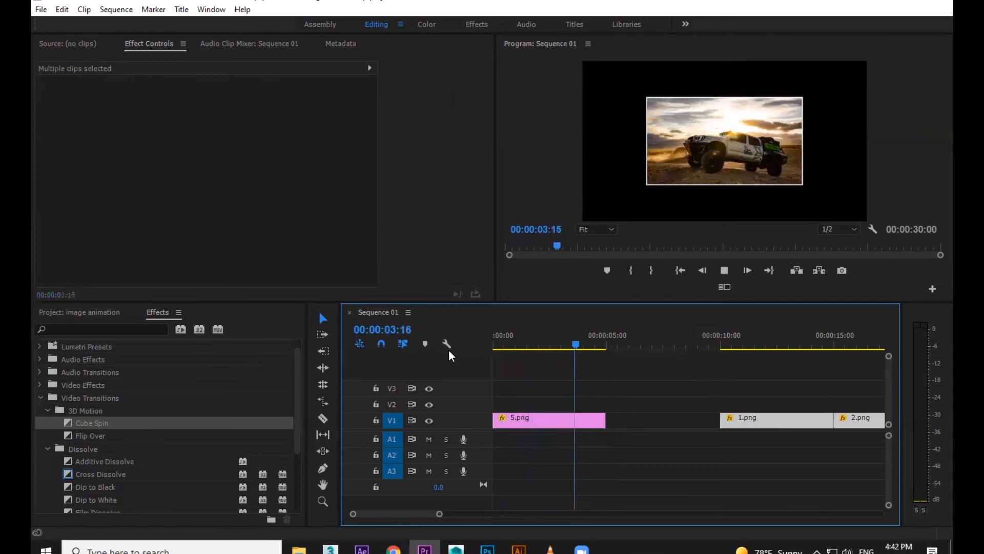
pyautogui.press('space')
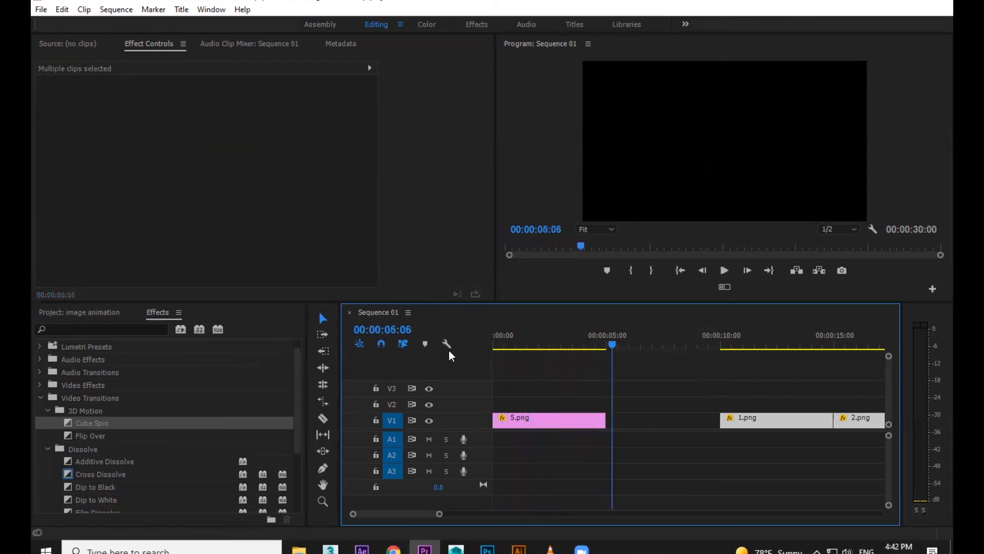
# Return to the sequence start, select 5.png, and preview its opening motion up to 00:00:01:19.
pyautogui.moveTo(614, 346); pyautogui.dragTo(393, 244)
pyautogui.click(524, 417)
pyautogui.click(548, 389)
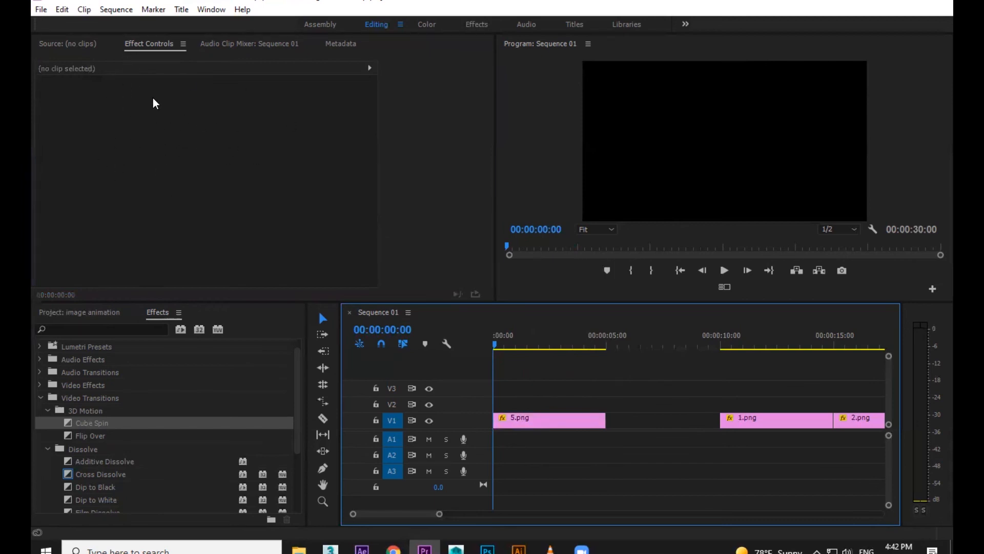
pyautogui.click(528, 419)
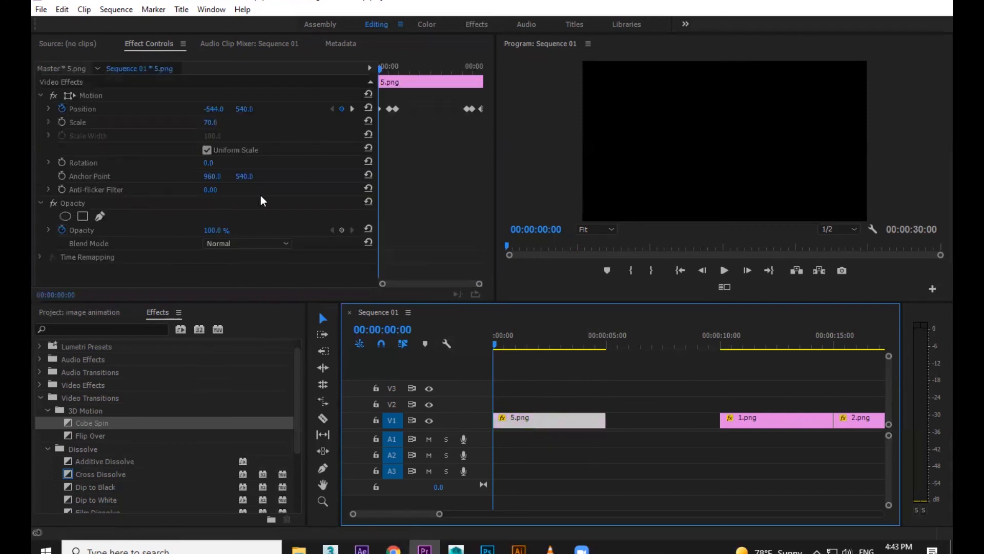
pyautogui.click(615, 395)
pyautogui.click(554, 420)
pyautogui.moveTo(381, 69); pyautogui.dragTo(400, 67)
pyautogui.press('space')
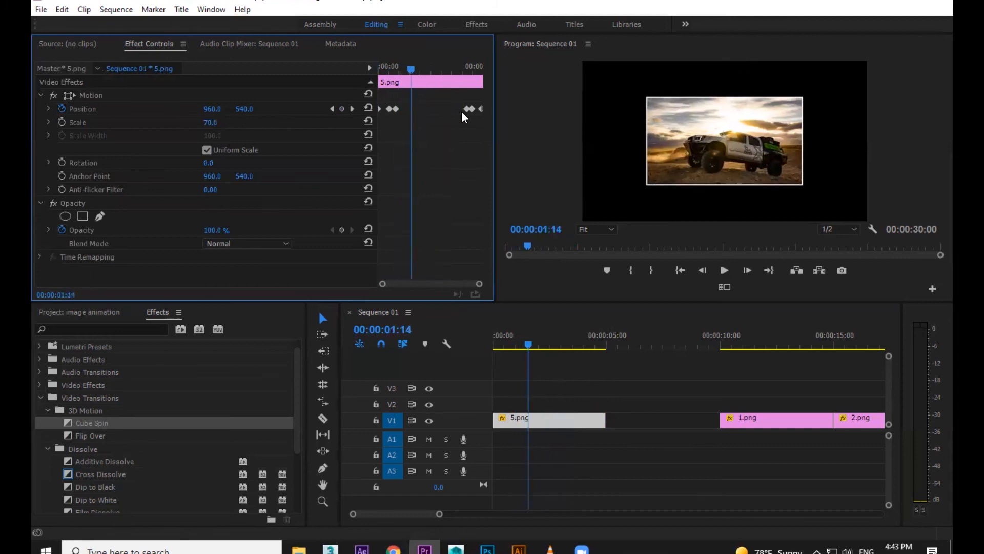
pyautogui.moveTo(410, 72)
pyautogui.mouseDown()
pyautogui.moveTo(393, 65)
pyautogui.moveTo(414, 72)
pyautogui.mouseUp()
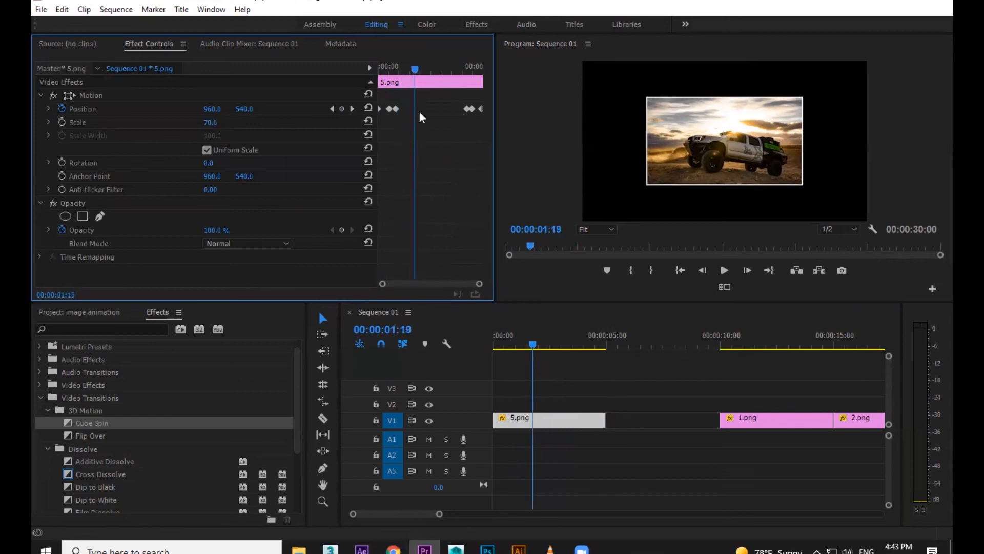
pyautogui.moveTo(411, 68)
pyautogui.mouseDown()
pyautogui.moveTo(396, 73)
pyautogui.moveTo(415, 69)
pyautogui.mouseUp()
# Step backward and forward through the Position keyframes of 5.png to examine the image at each one.
pyautogui.click(331, 109)
pyautogui.click(332, 109)
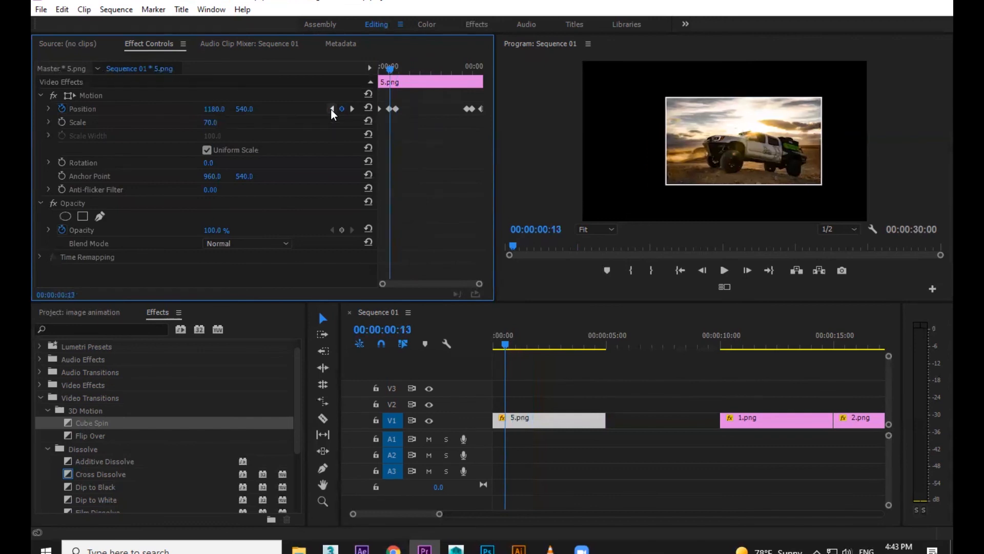
pyautogui.click(332, 109)
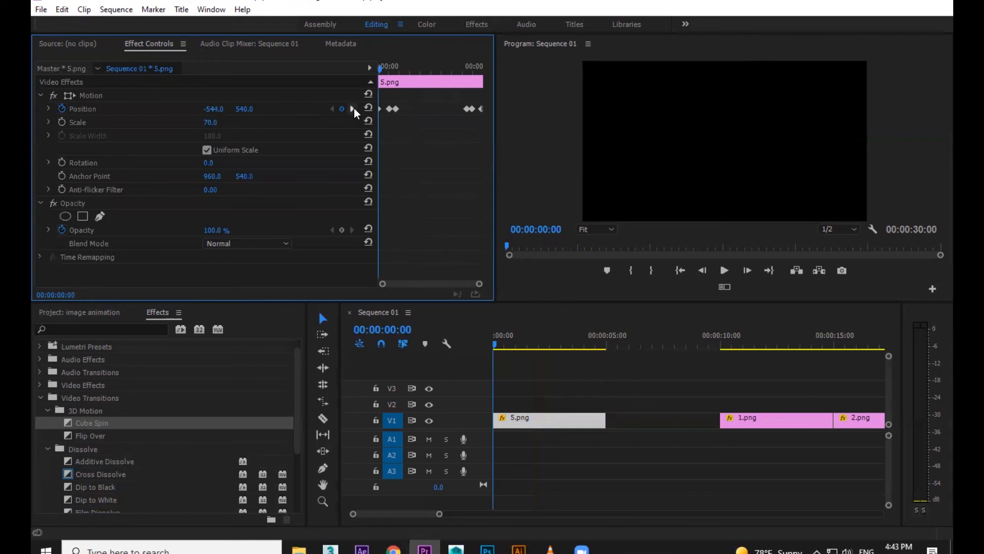
pyautogui.click(354, 108)
pyautogui.click(353, 109)
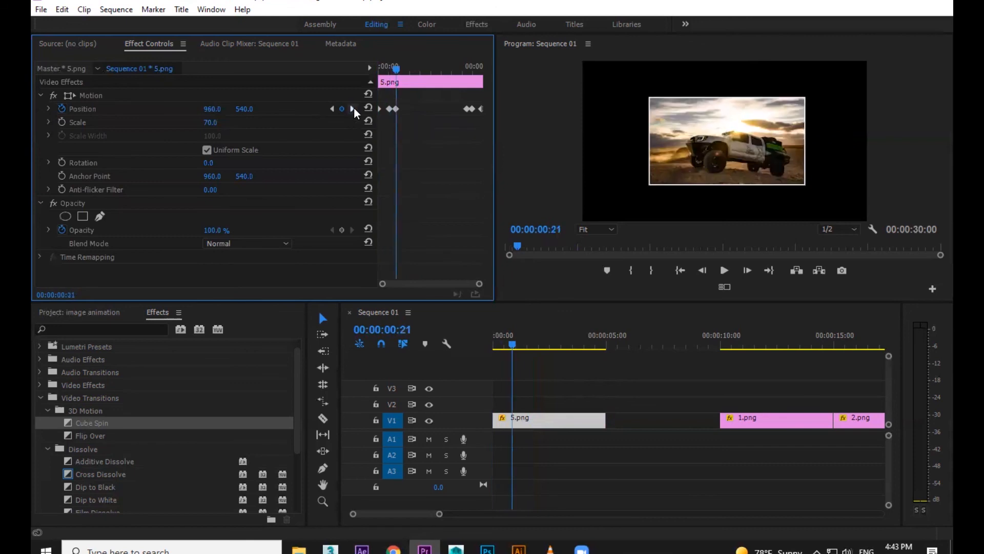
pyautogui.click(353, 109)
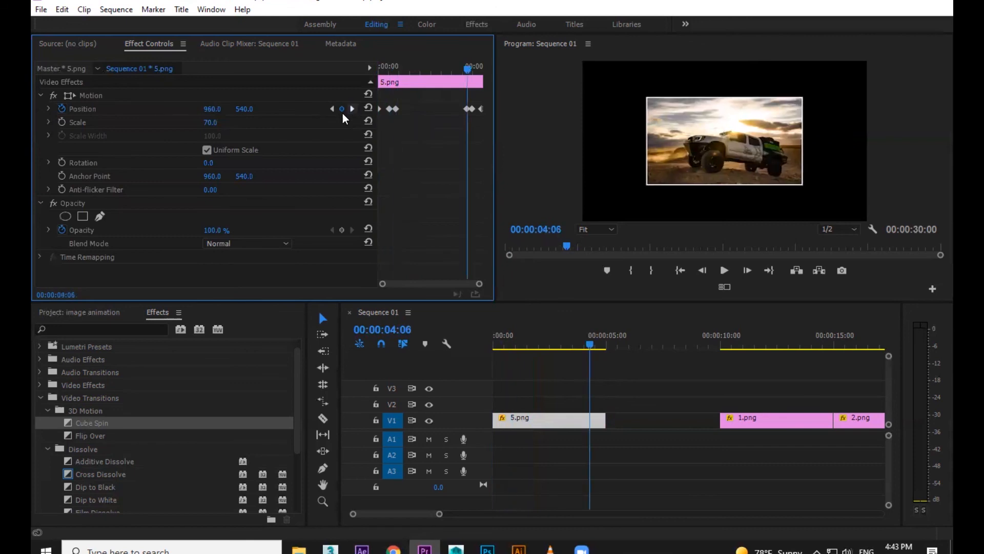
# Add Scale keyframes of 70 to 5.png at the Position keyframes at 00:00:00:21 and 00:00:04:06.
pyautogui.click(331, 109)
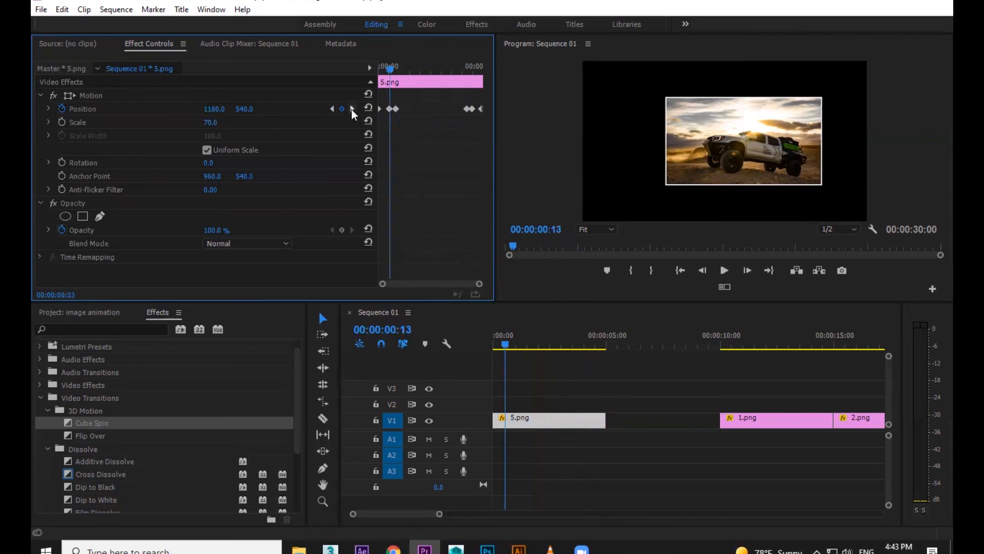
pyautogui.click(352, 108)
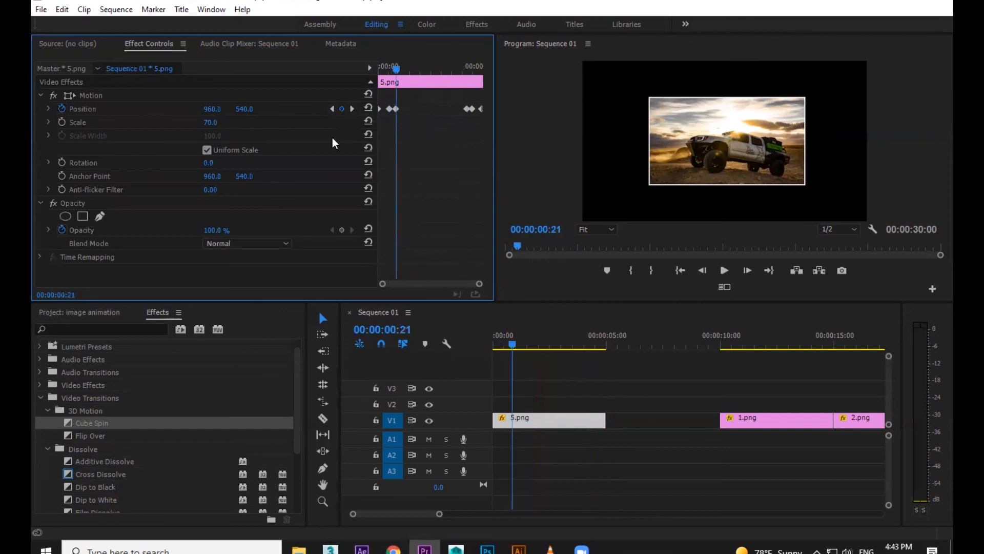
pyautogui.click(64, 121)
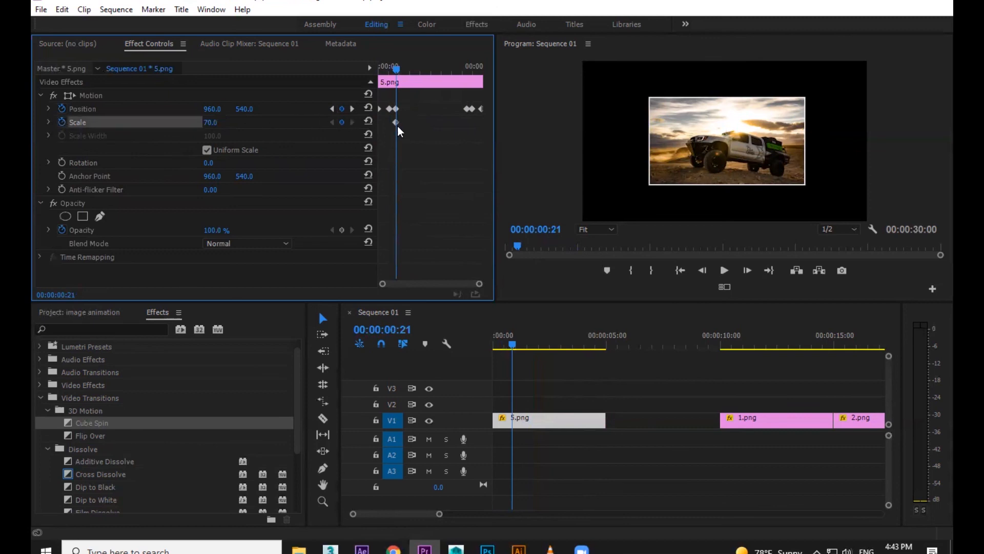
pyautogui.click(353, 108)
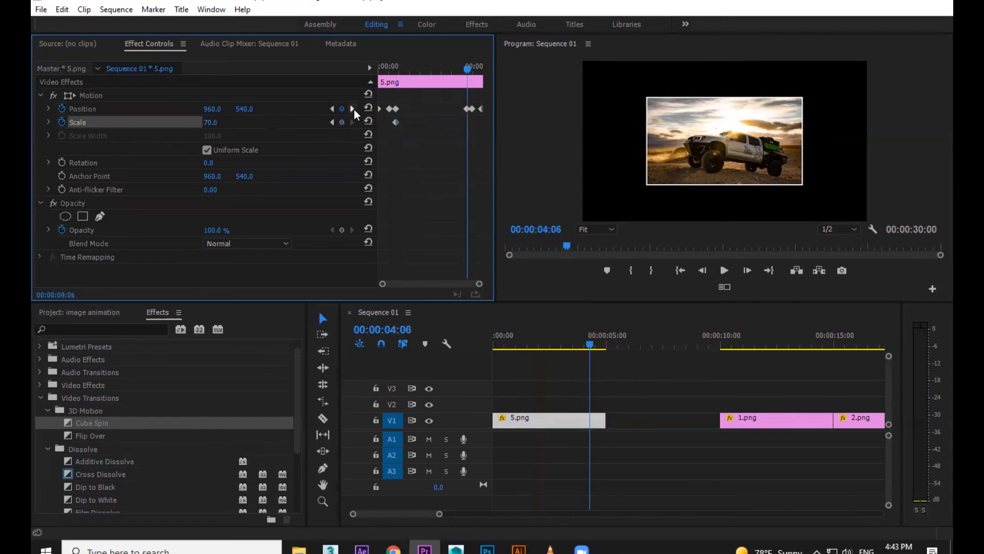
pyautogui.click(341, 123)
# Add a Scale keyframe at 00:00:02:13 on 5.png and set its value to 85.
pyautogui.moveTo(429, 72); pyautogui.dragTo(432, 72)
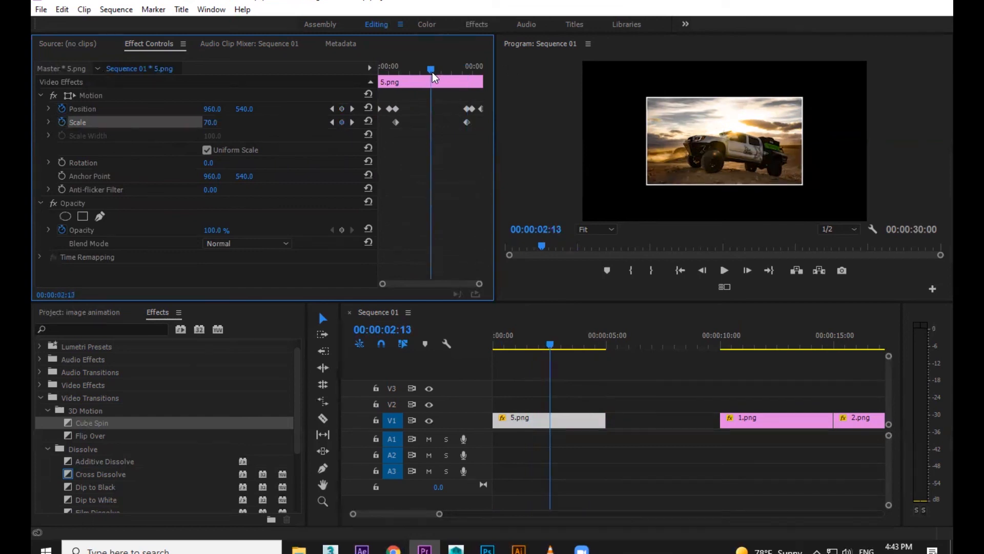
pyautogui.click(220, 119)
pyautogui.write('80')
pyautogui.press('Return')
pyautogui.click(219, 119)
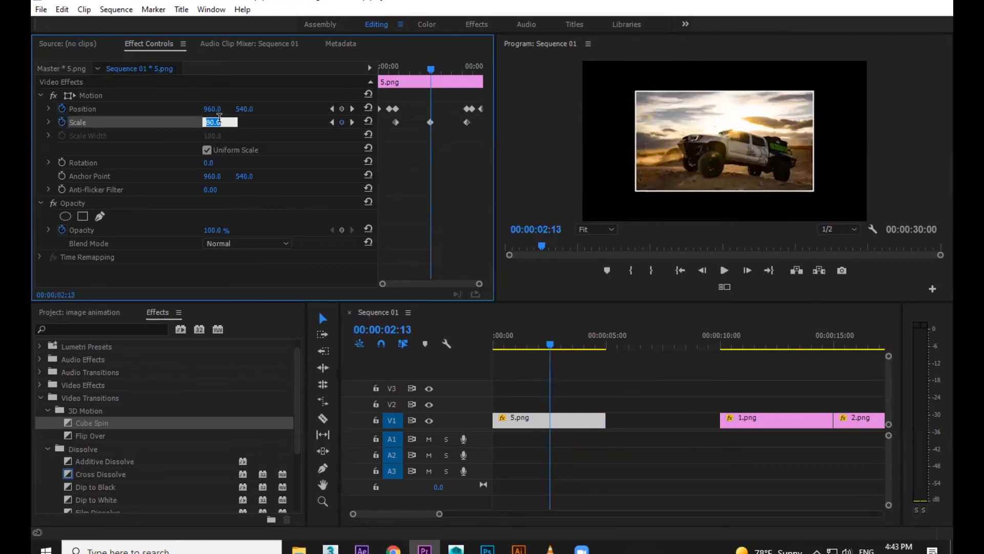
pyautogui.write('85')
pyautogui.press('Return')
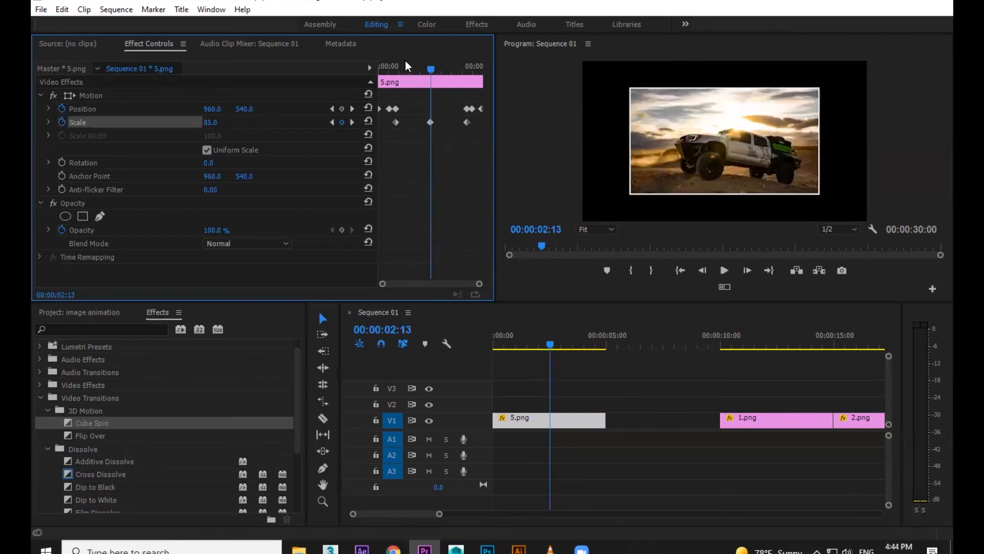
# Play 5.png twice from its start to check the zoom in and out between the slides.
pyautogui.moveTo(405, 65); pyautogui.dragTo(355, 80)
pyautogui.press('space')
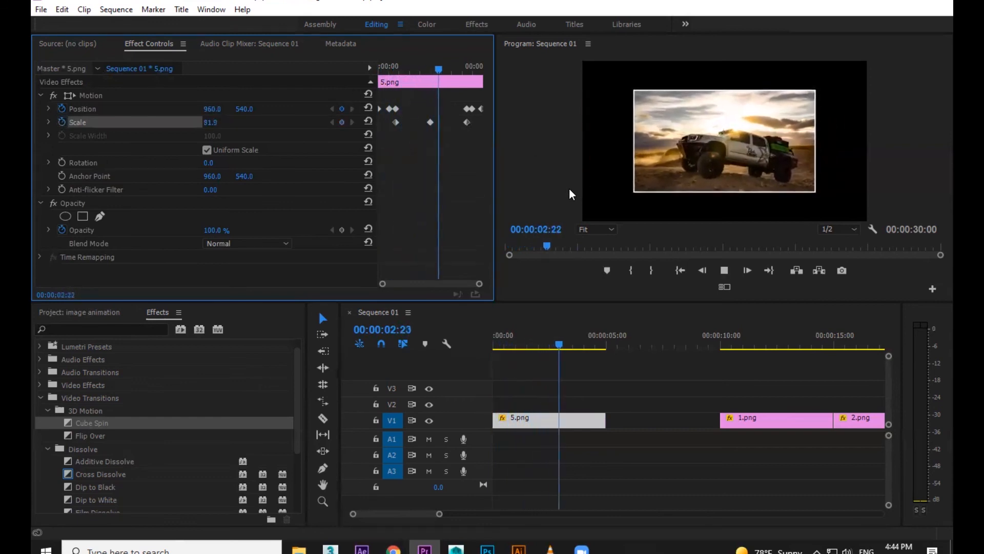
pyautogui.press('space')
pyautogui.moveTo(420, 67); pyautogui.dragTo(384, 119)
pyautogui.press('space')
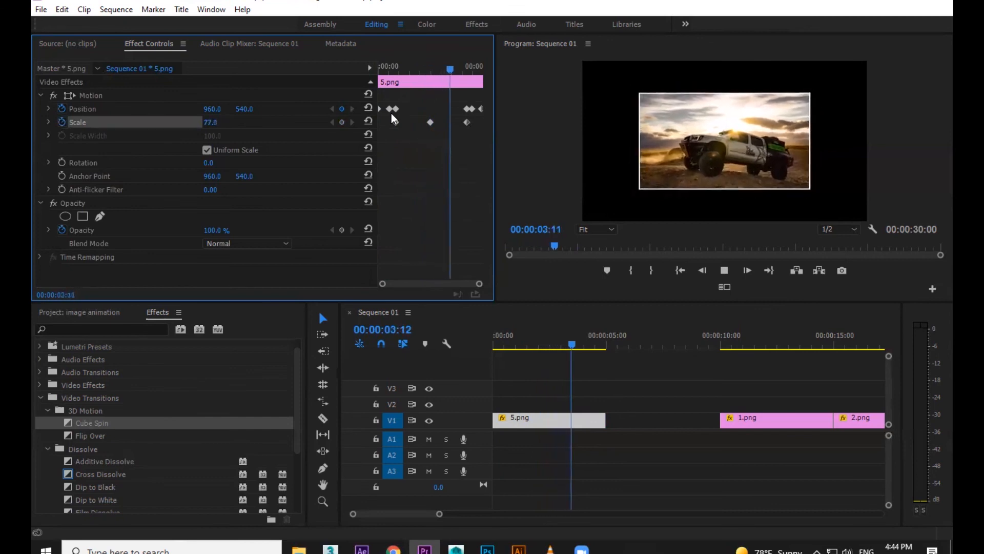
pyautogui.press('space')
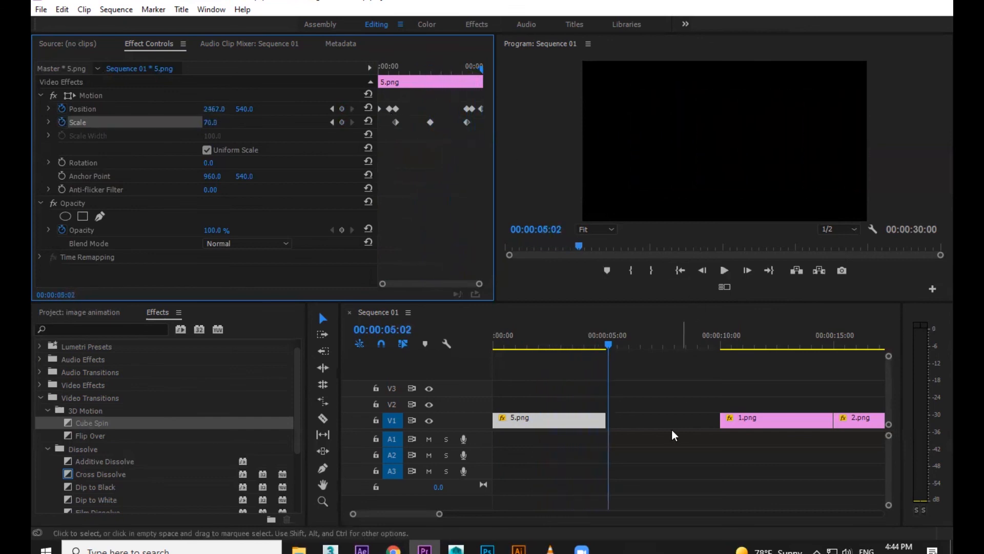
# Ripple delete the empty gap between 5.png and 1.png on V1.
pyautogui.click(675, 421)
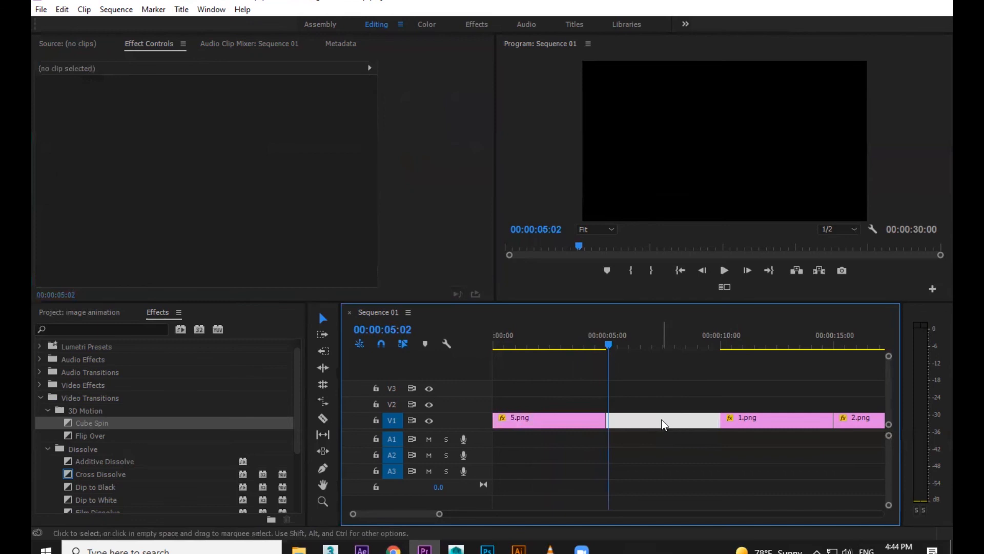
pyautogui.click(652, 422)
pyautogui.rightClick(649, 427)
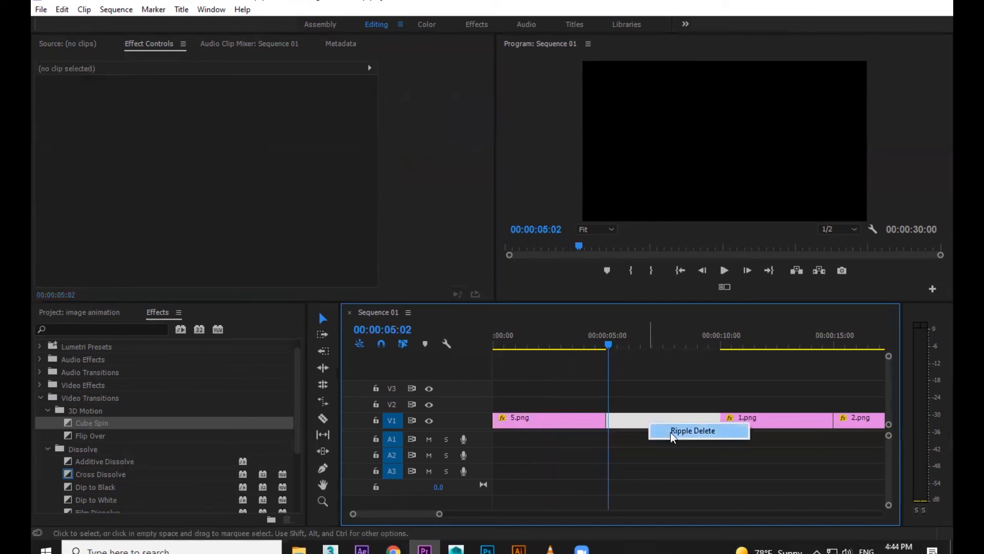
pyautogui.click(671, 432)
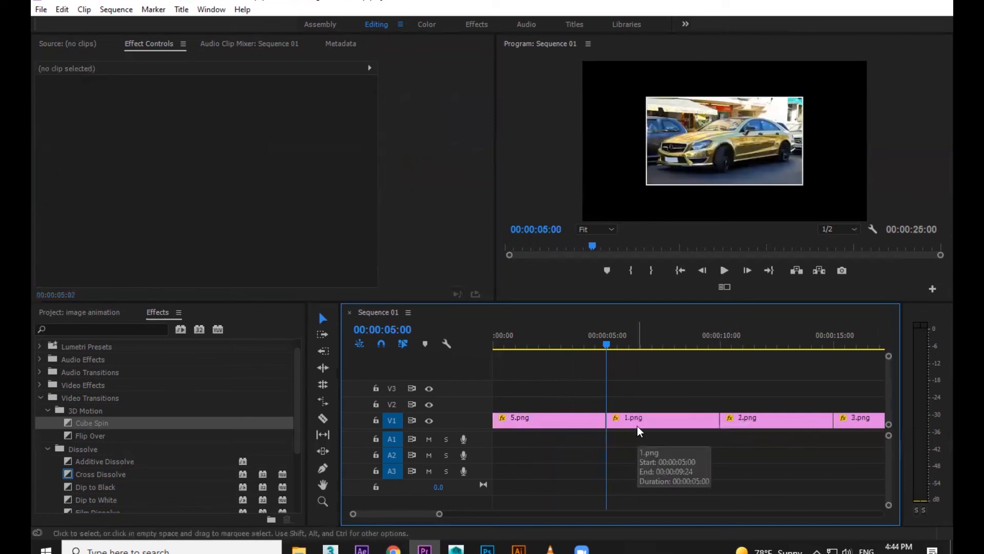
# Play 5.png from the sequence start, stop at 00:00:02:23 and select the clip to view its keyframes.
pyautogui.press('-')
pyautogui.press('-')
pyautogui.press('=')
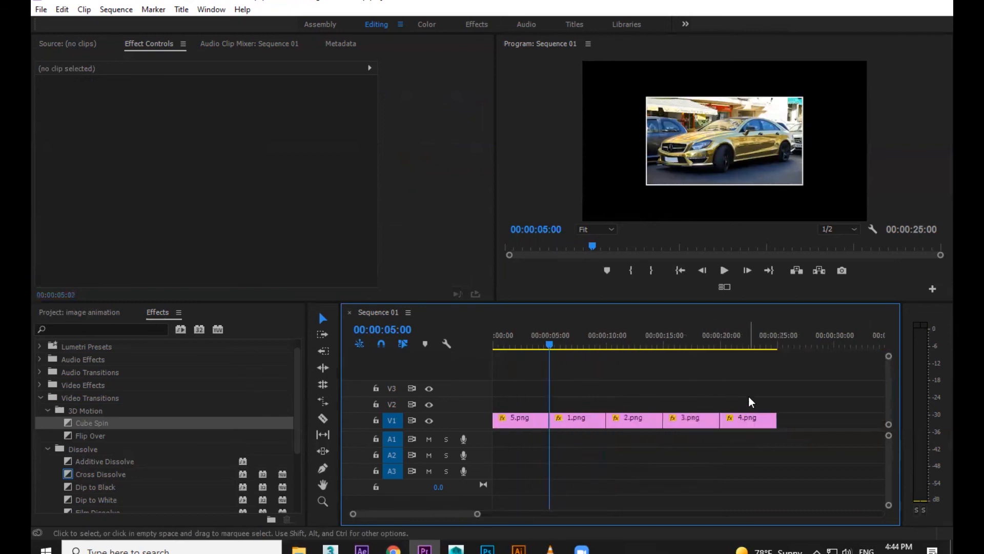
pyautogui.moveTo(545, 347); pyautogui.dragTo(470, 346)
pyautogui.press('space')
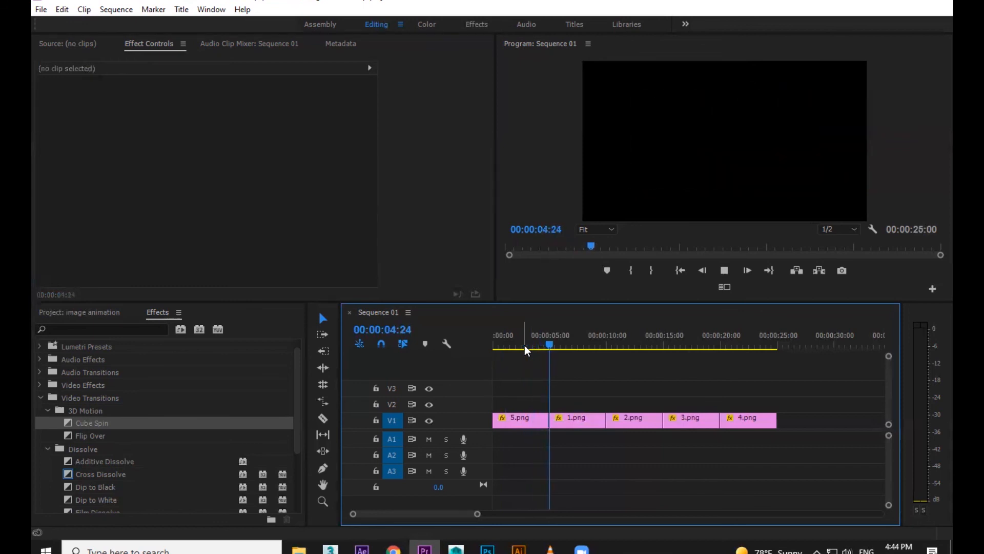
pyautogui.click(525, 345)
pyautogui.click(518, 422)
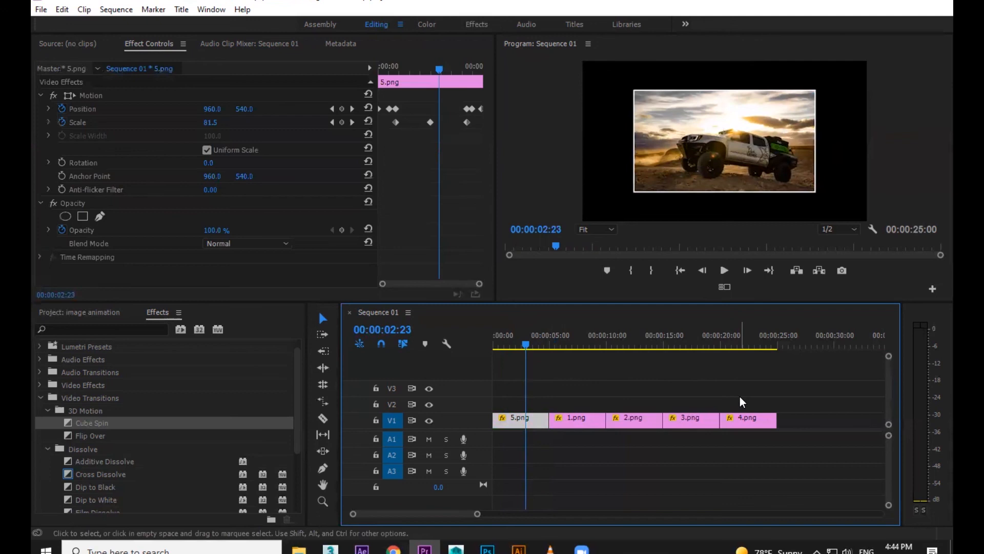
# Try placing 1.png on V2 above 5.png, and undo the move.
pyautogui.click(574, 425)
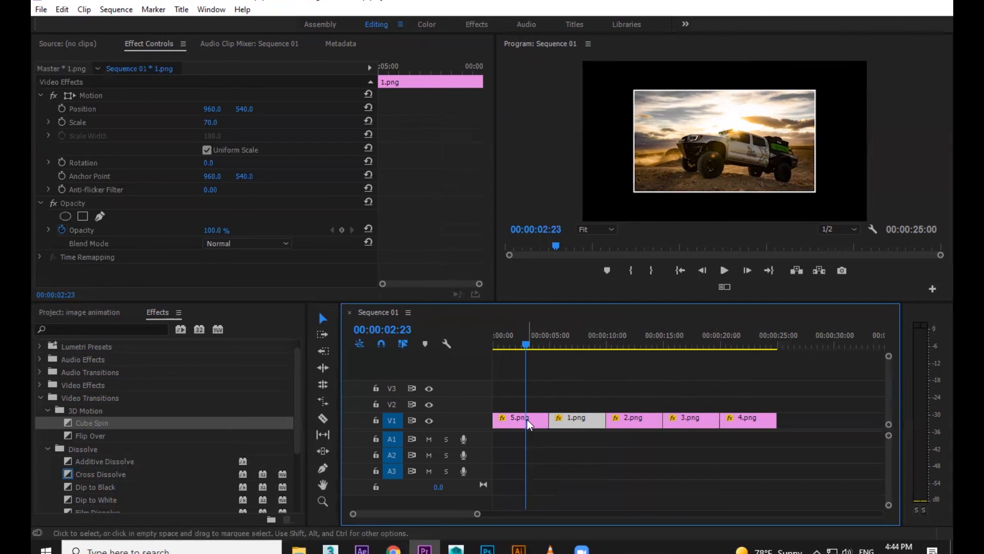
pyautogui.moveTo(598, 418); pyautogui.dragTo(518, 403)
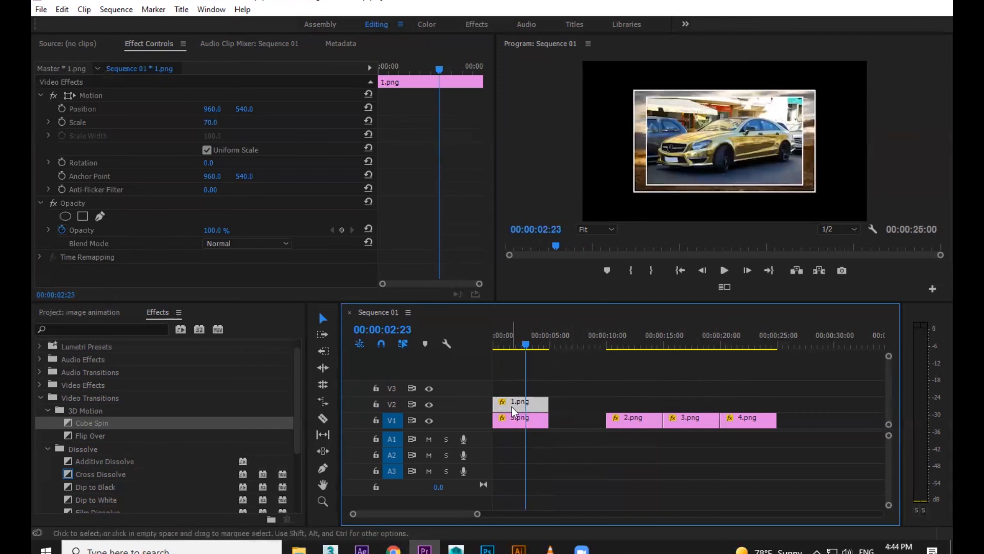
pyautogui.hotkey('ctrl', 'z')
pyautogui.moveTo(559, 404); pyautogui.dragTo(561, 425)
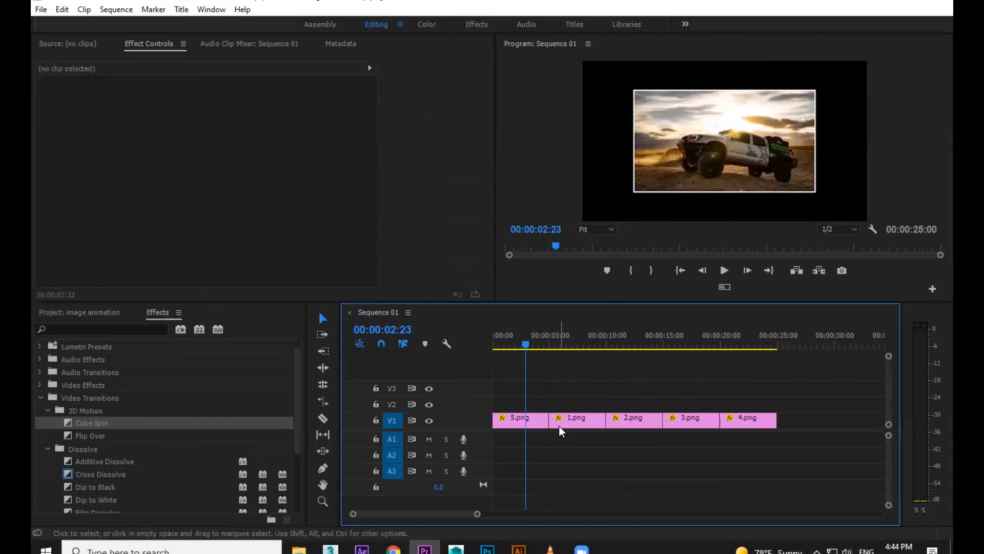
# Copy the Motion effect with its keyframes from 5.png and paste it onto 1.png.
pyautogui.click(518, 425)
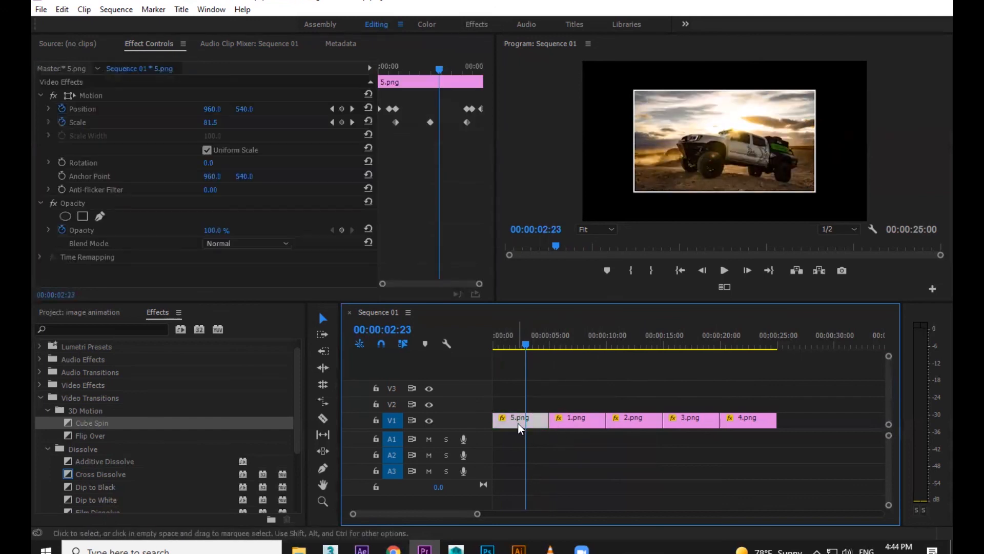
pyautogui.click(91, 95)
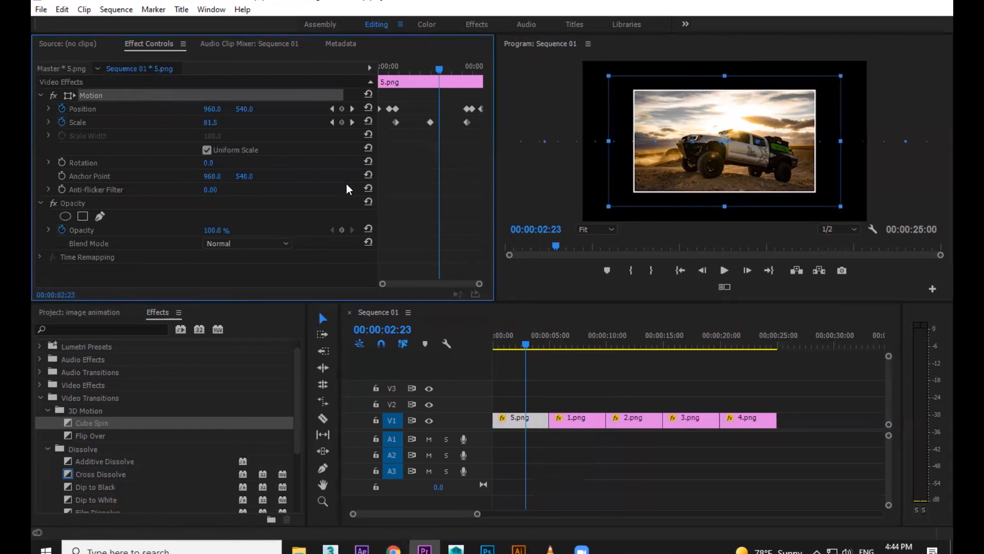
pyautogui.click(579, 340)
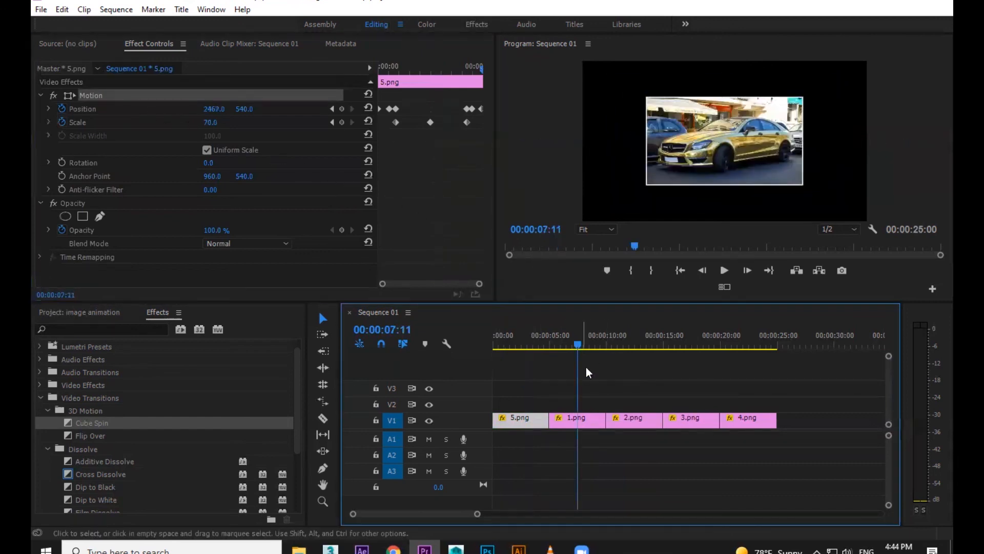
pyautogui.click(583, 419)
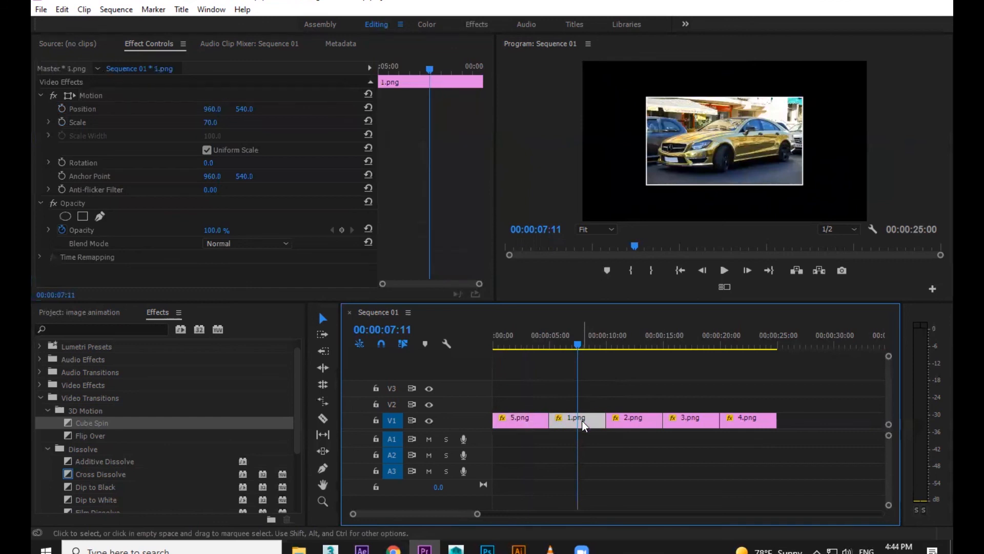
# Play 1.png from its start to check the pasted slide and zoom animation.
pyautogui.click(547, 345)
pyautogui.press('space')
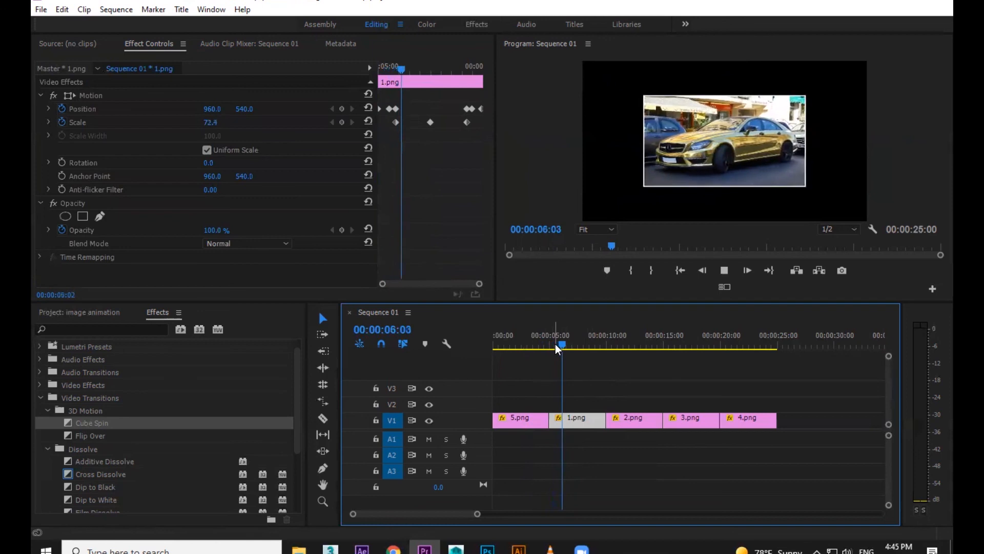
pyautogui.press('space')
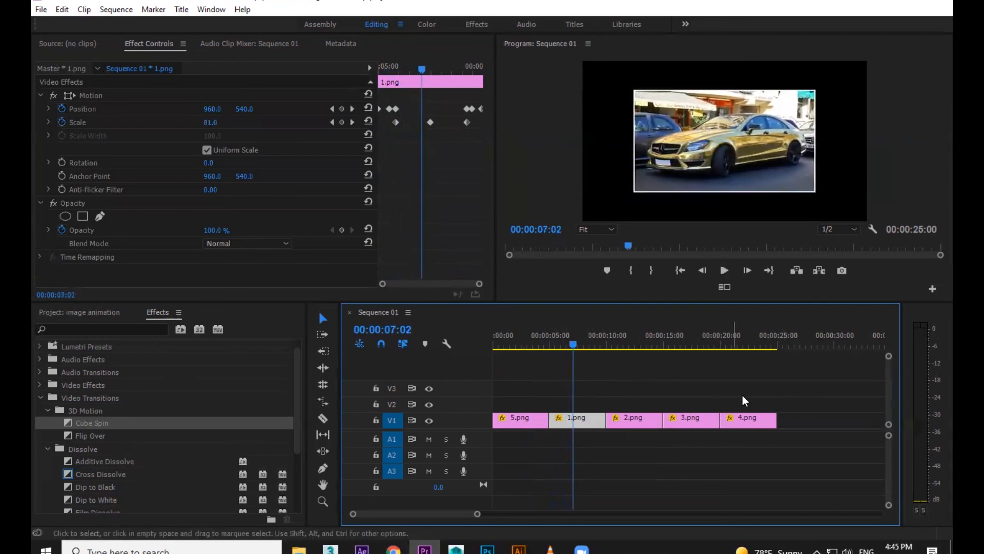
# Paste the copied Motion keyframes onto 2.png, 3.png and 4.png together, and preview from the sequence start.
pyautogui.moveTo(813, 372); pyautogui.dragTo(630, 474)
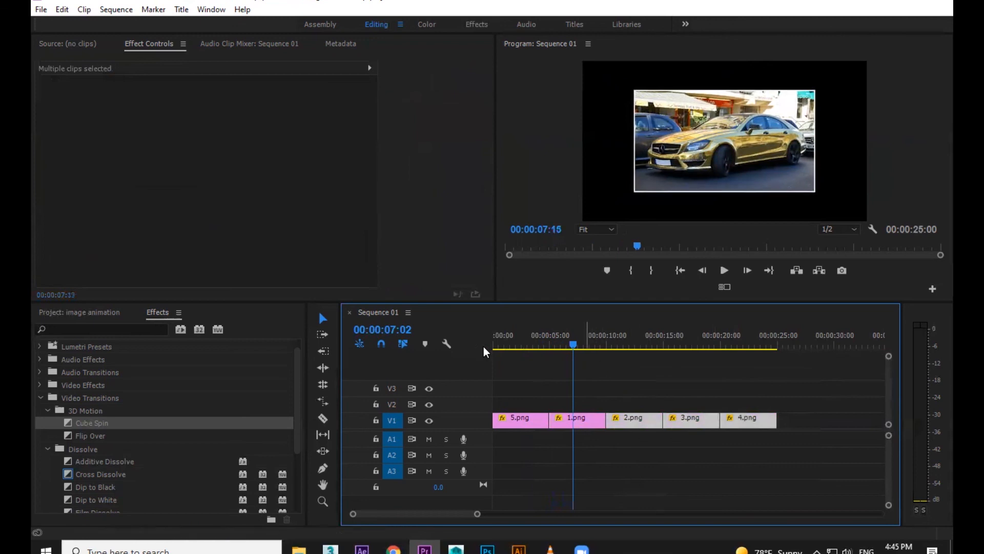
pyautogui.press('Home')
pyautogui.press('space')
pyautogui.press('space')
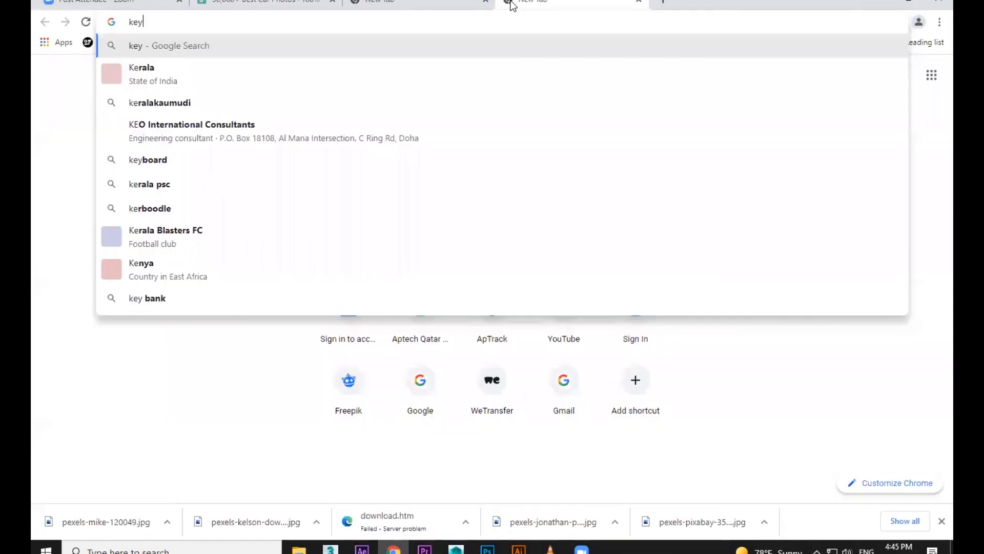
# In Chrome, search Google Images for "keyboard" and open a picture of a keyboard layout.
pyautogui.write('board')
pyautogui.press('Return')
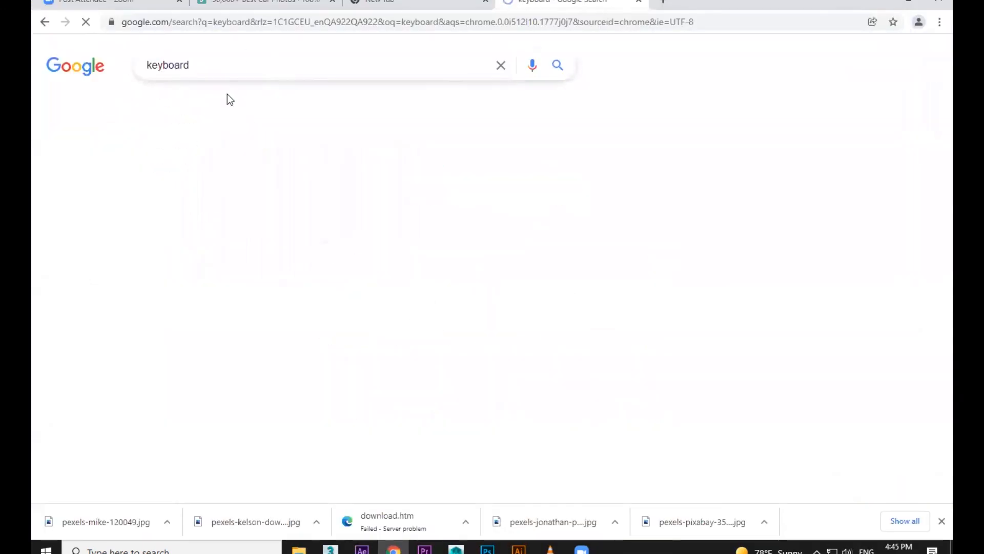
pyautogui.click(214, 112)
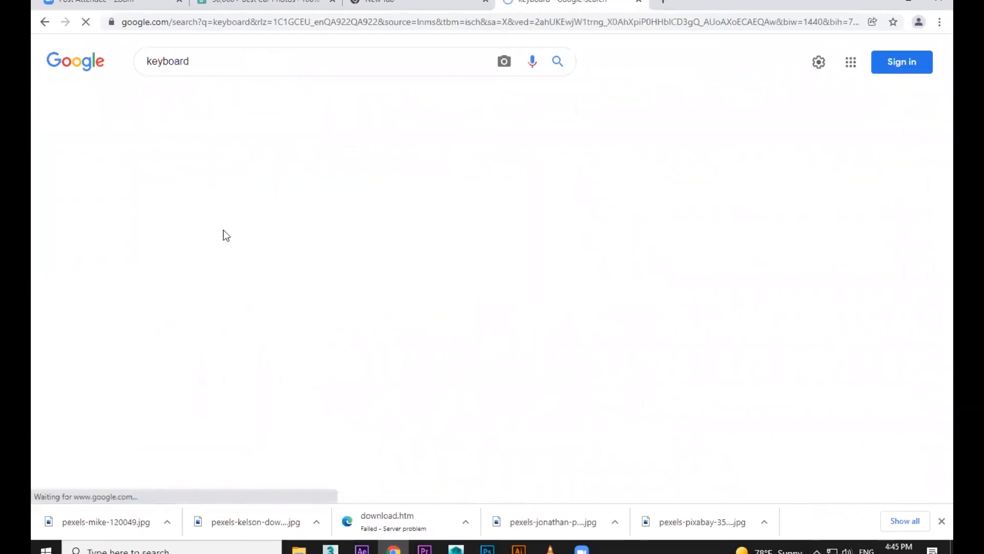
pyautogui.click(323, 371)
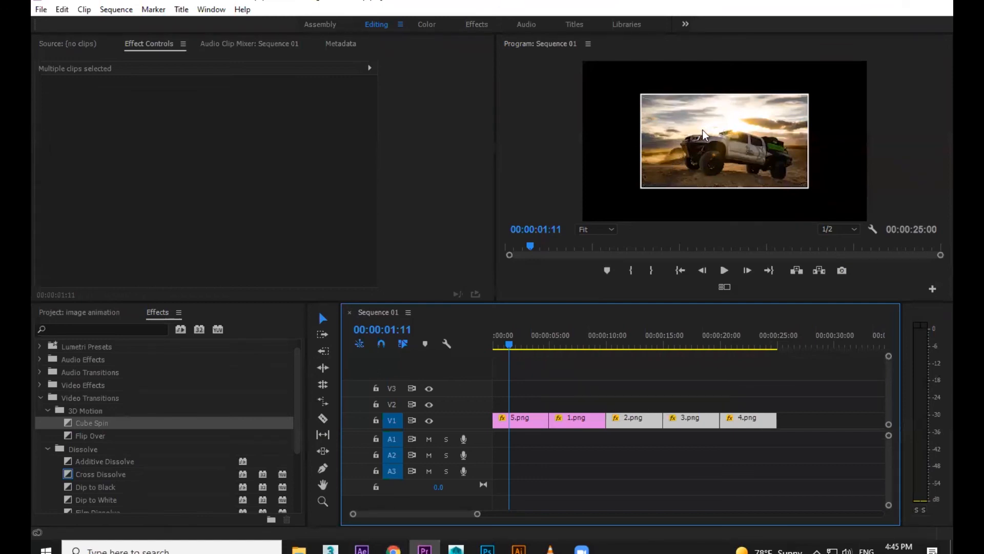
# Return to Premiere Pro, and maximize and restore the Program Monitor, the Effects panel and the Timeline in turn.
pyautogui.press('`')
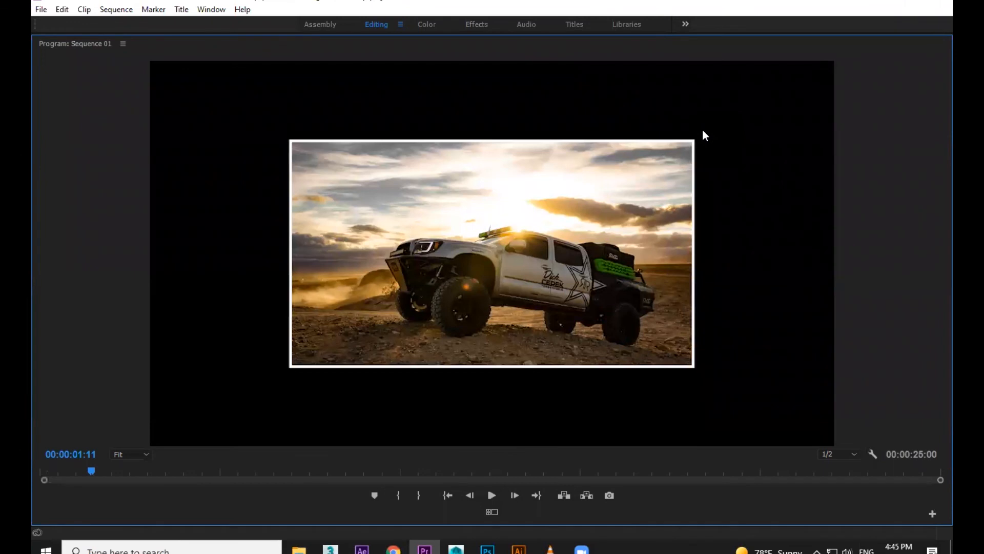
pyautogui.press('`')
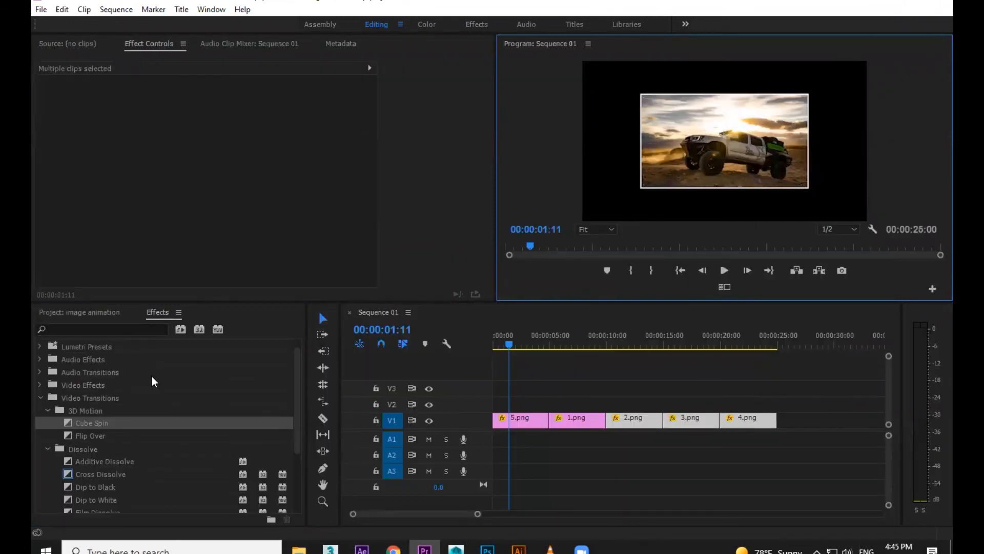
pyautogui.press('`')
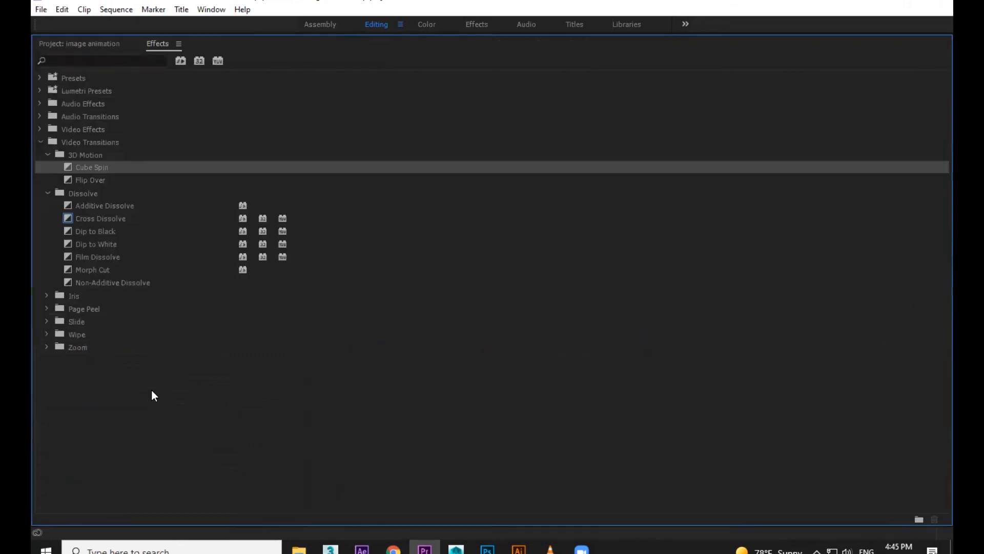
pyautogui.press('`')
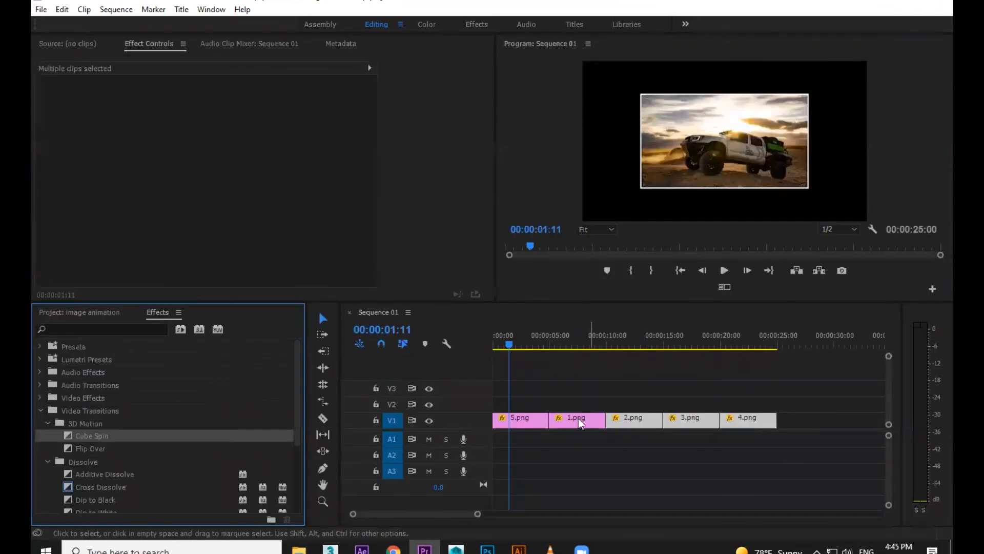
pyautogui.press('`')
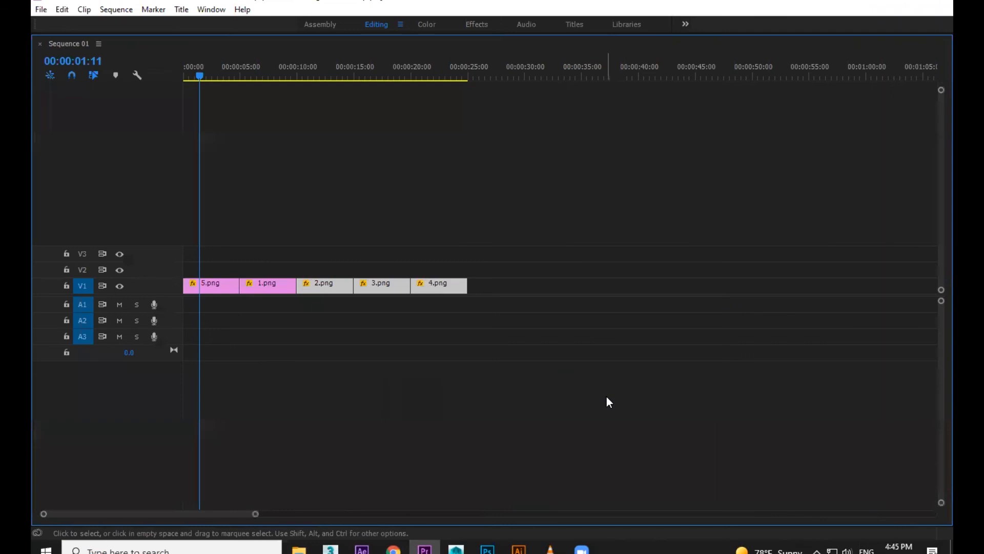
pyautogui.press('`')
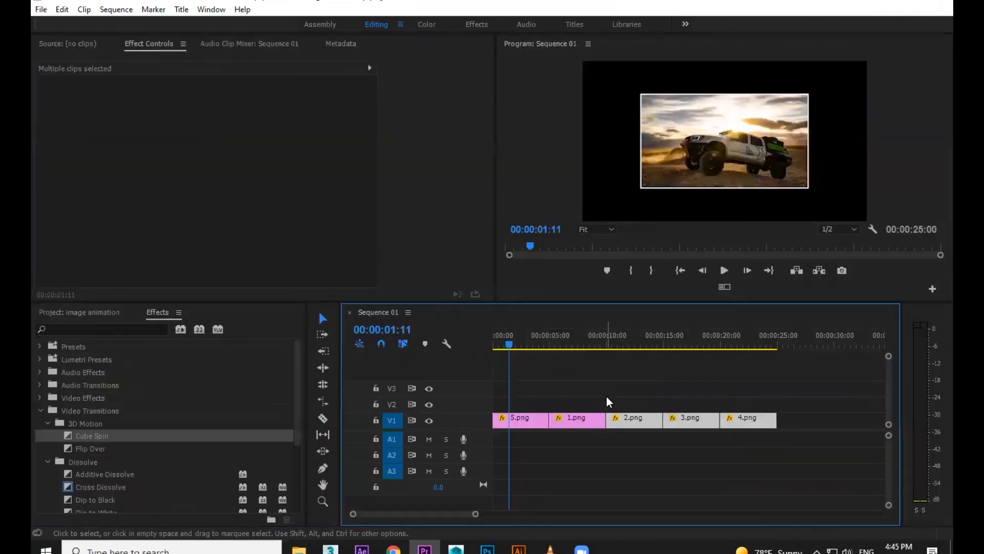
# Play the slideshow from the beginning in the maximized Program Monitor, then restore the workspace layout and stop playback.
pyautogui.press('`')
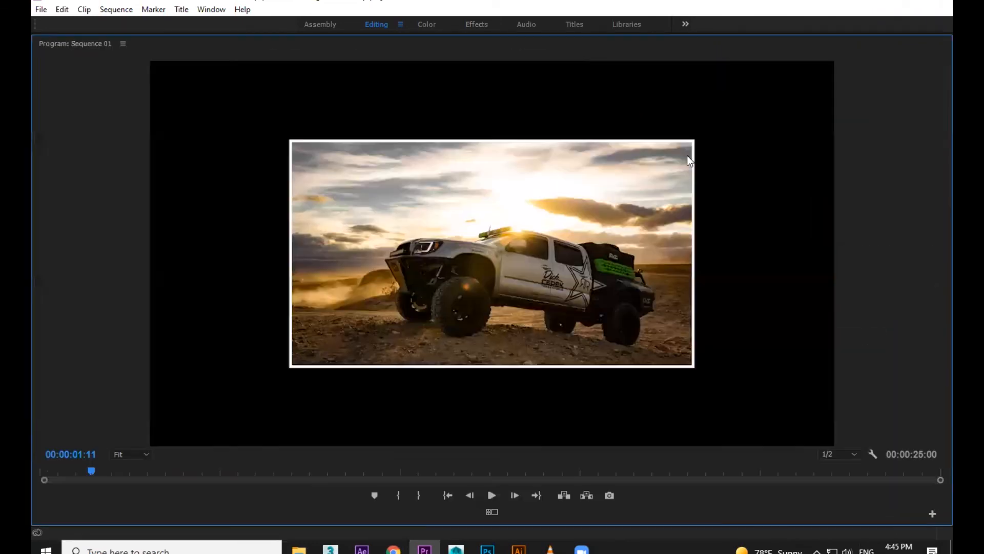
pyautogui.moveTo(91, 471); pyautogui.dragTo(32, 476)
pyautogui.click(492, 495)
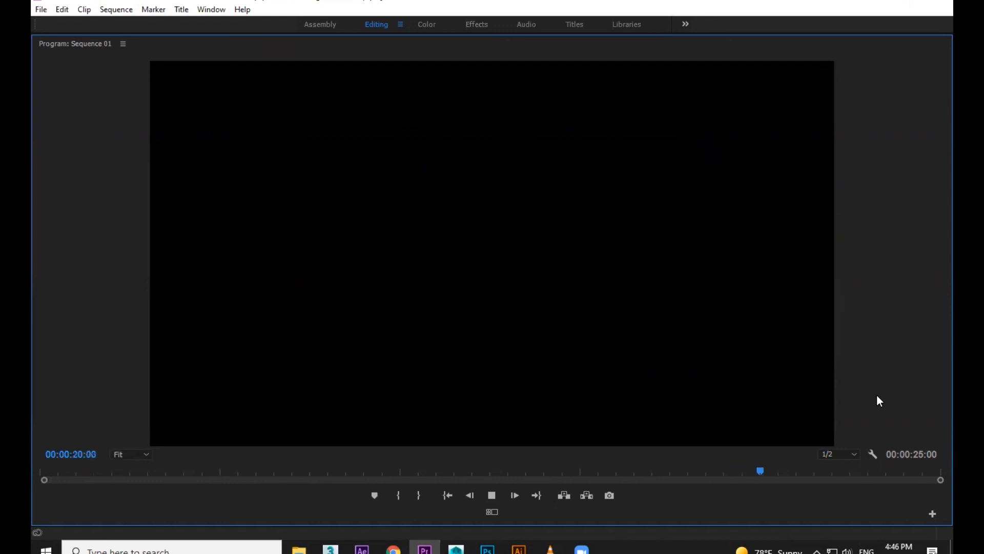
pyautogui.press('`')
pyautogui.press('space')
# Return to the sequence start and replay the slideshow with the whole sequence fitted in the timeline.
pyautogui.moveTo(745, 343); pyautogui.dragTo(453, 347)
pyautogui.press('-')
pyautogui.press('space')
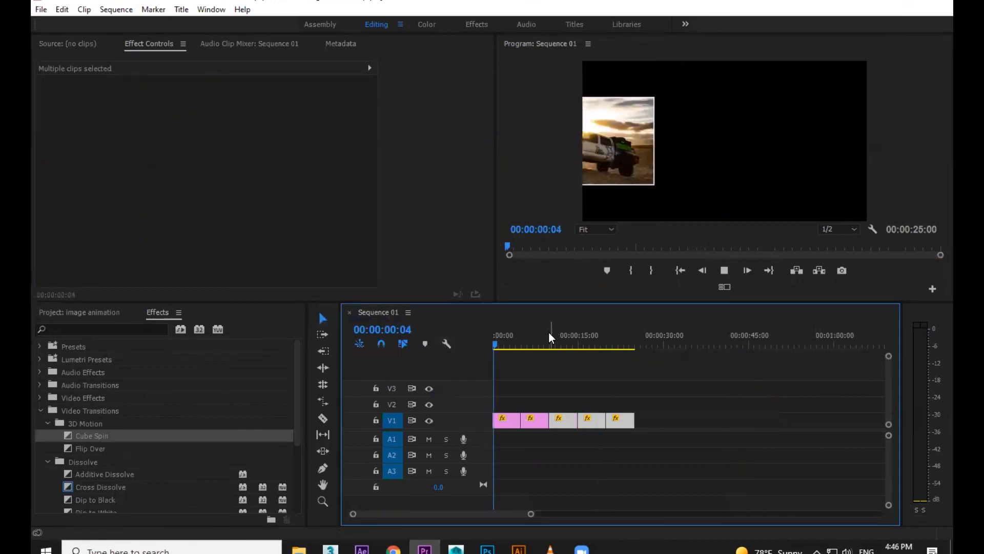